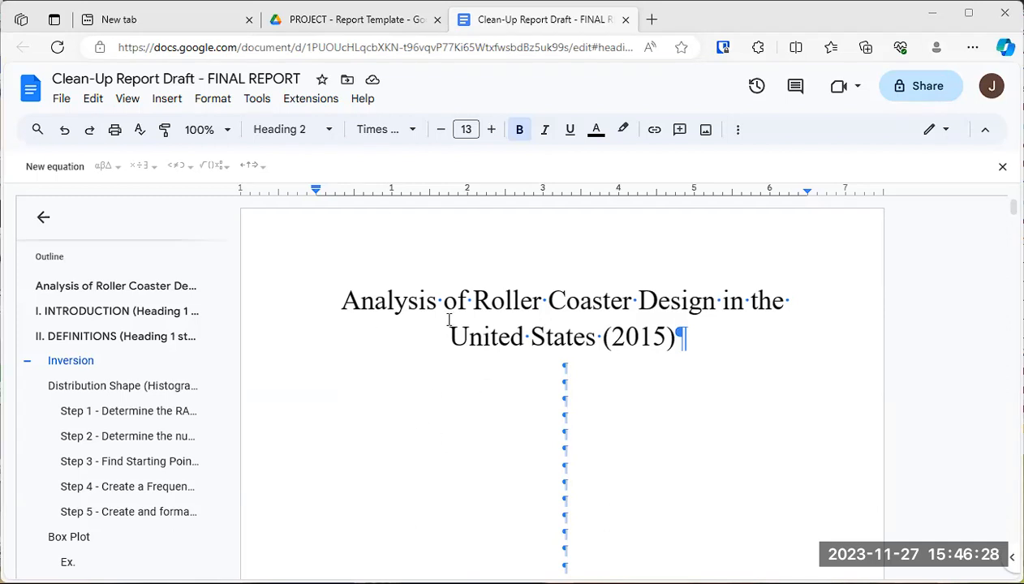
Replace every occurrence of "Figure A" in the report with "Figure 1", starting from the loop-the-loop image caption under Inversion.
scroll(490, 352, down, 6)
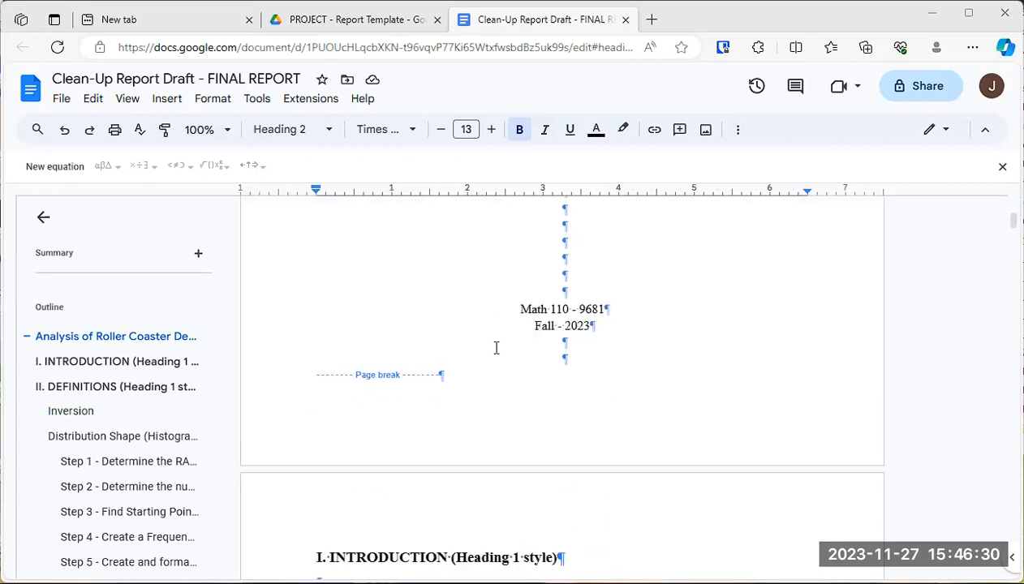
scroll(494, 349, down, 10)
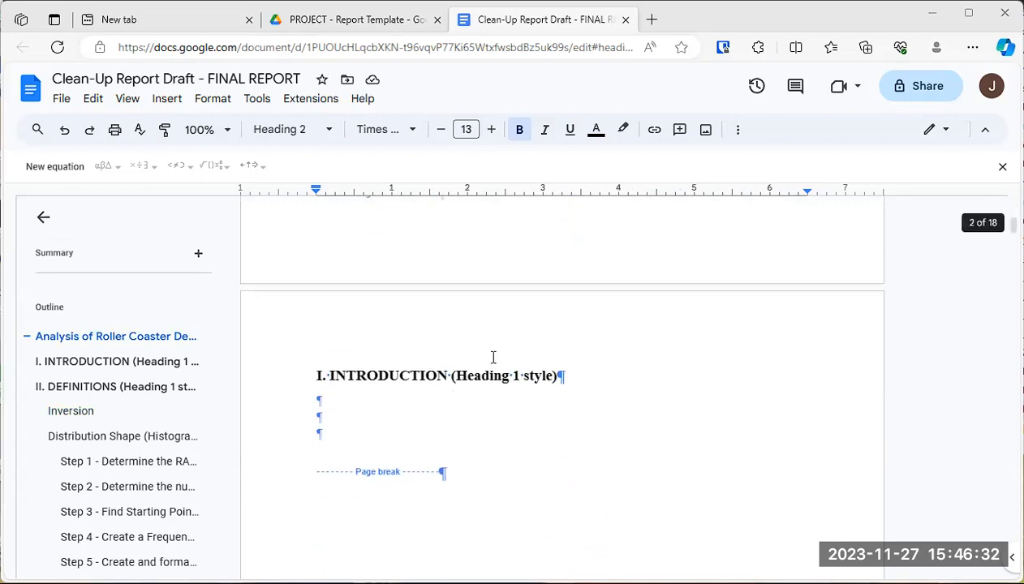
scroll(494, 360, down, 3)
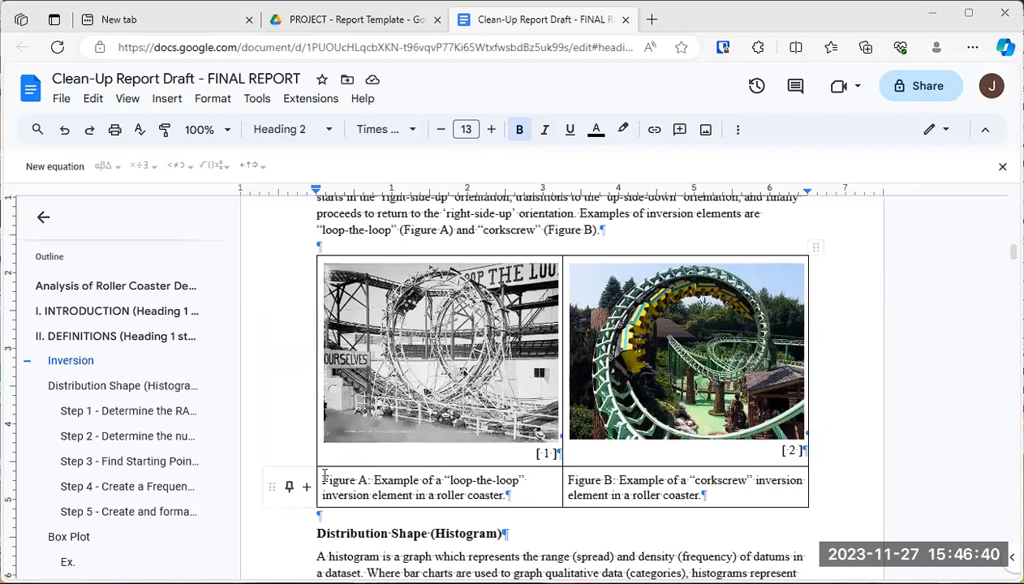
drag(323, 481, 370, 482)
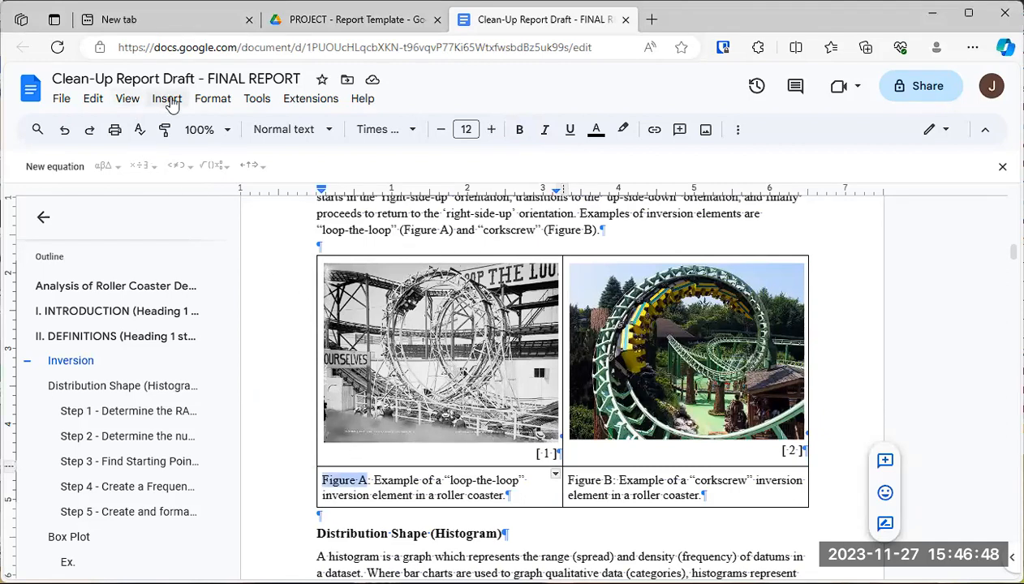
click(93, 98)
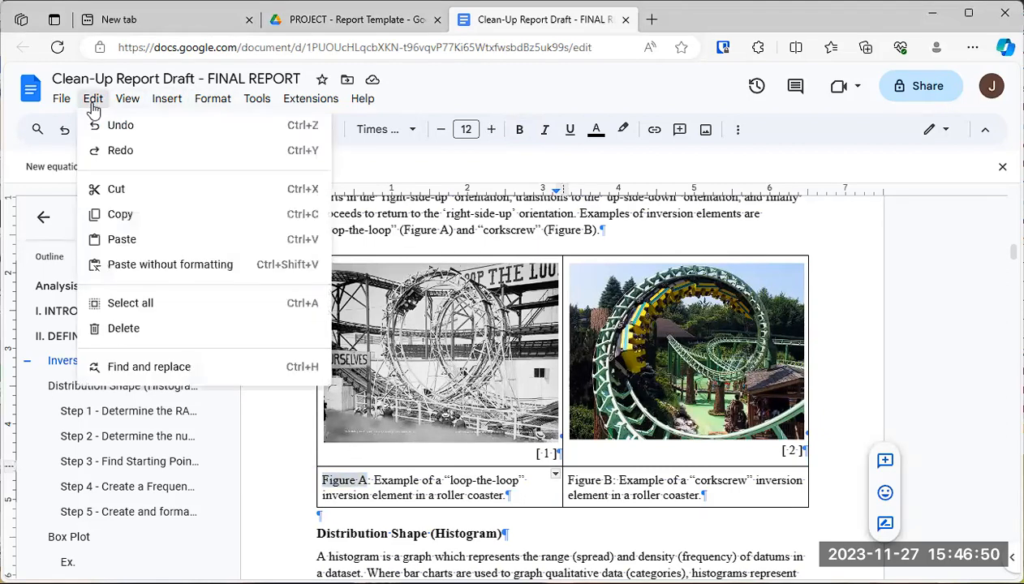
click(149, 367)
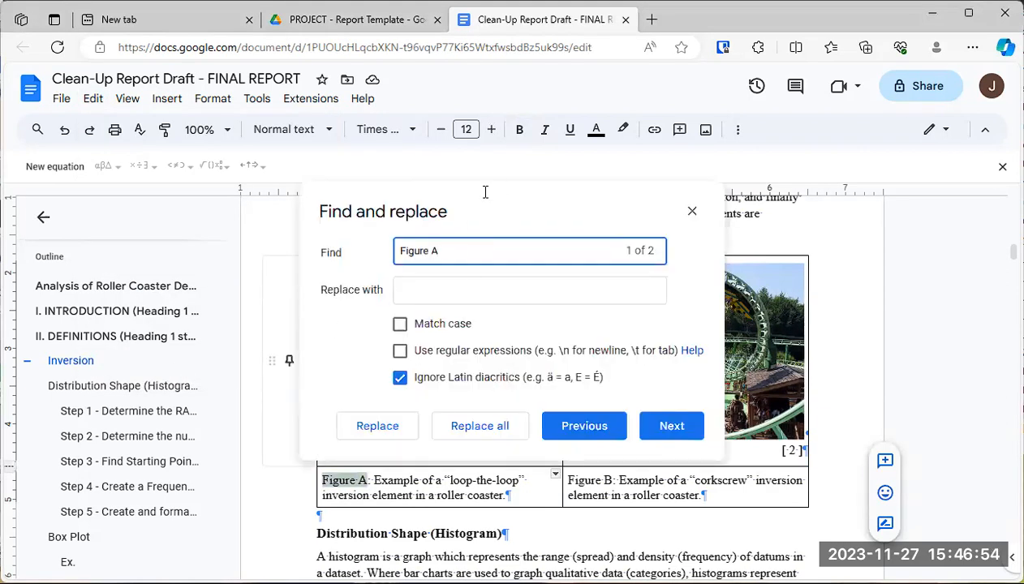
drag(487, 196, 619, 197)
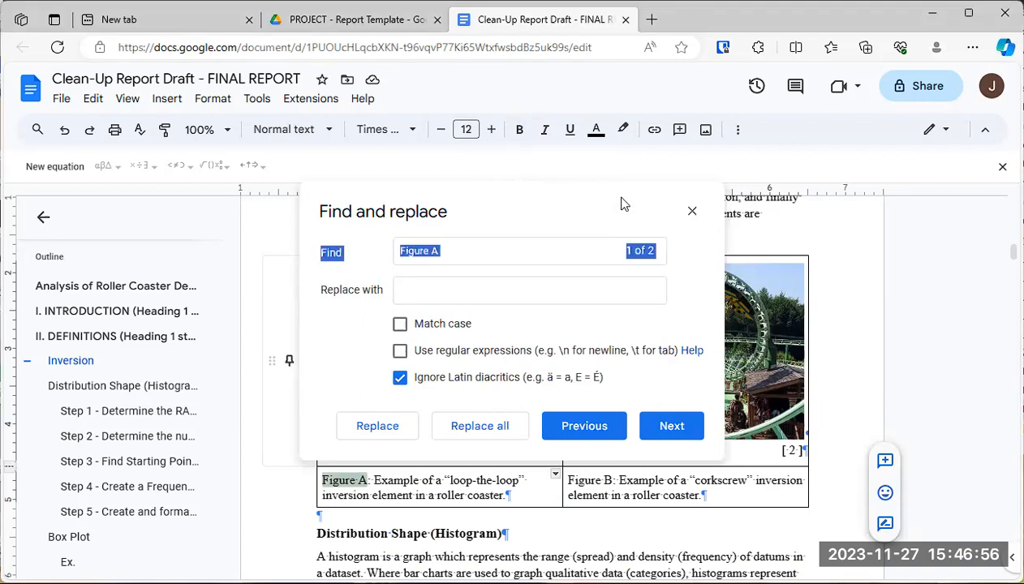
click(447, 289)
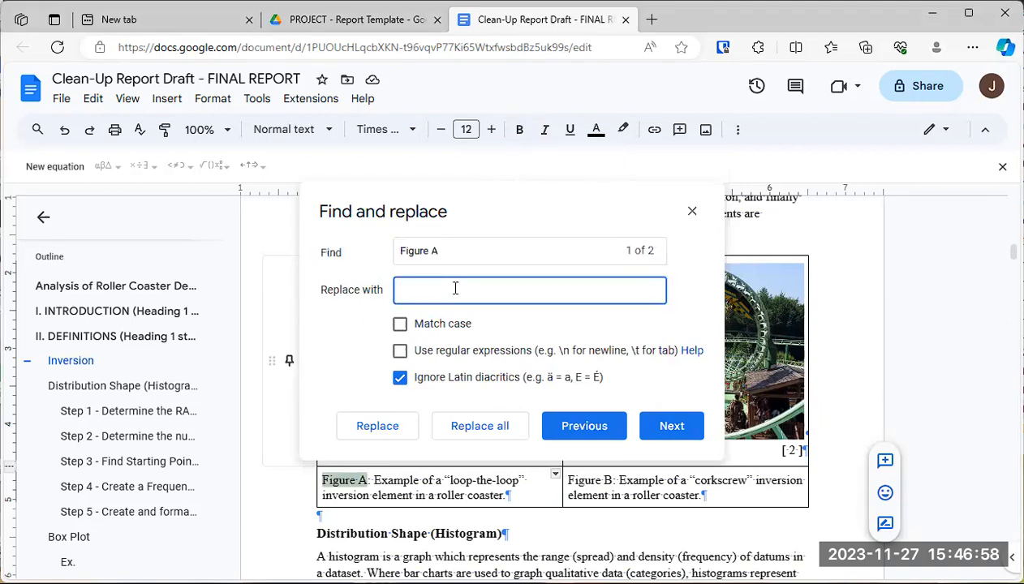
text(Figure 1)
click(502, 430)
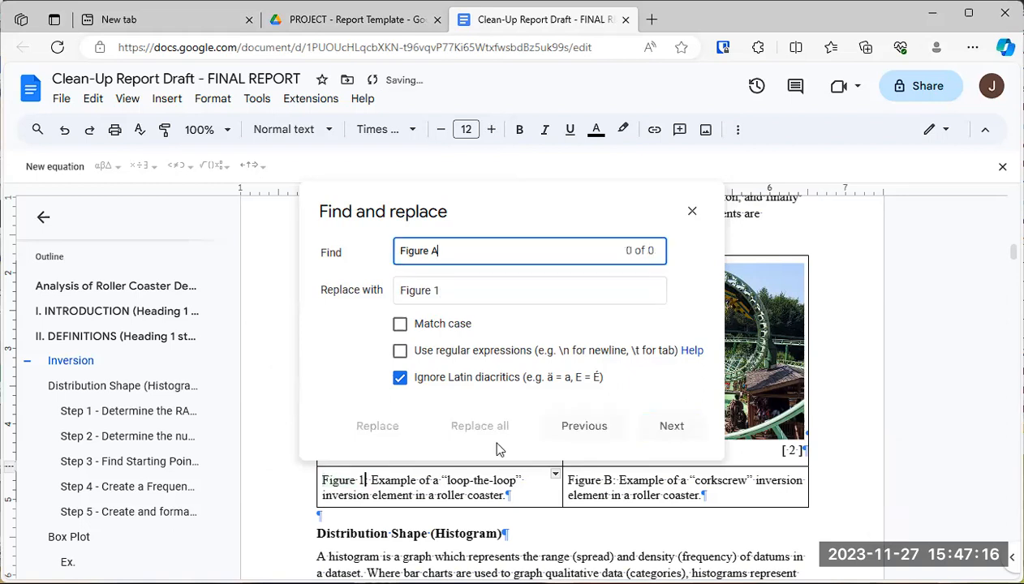
click(692, 212)
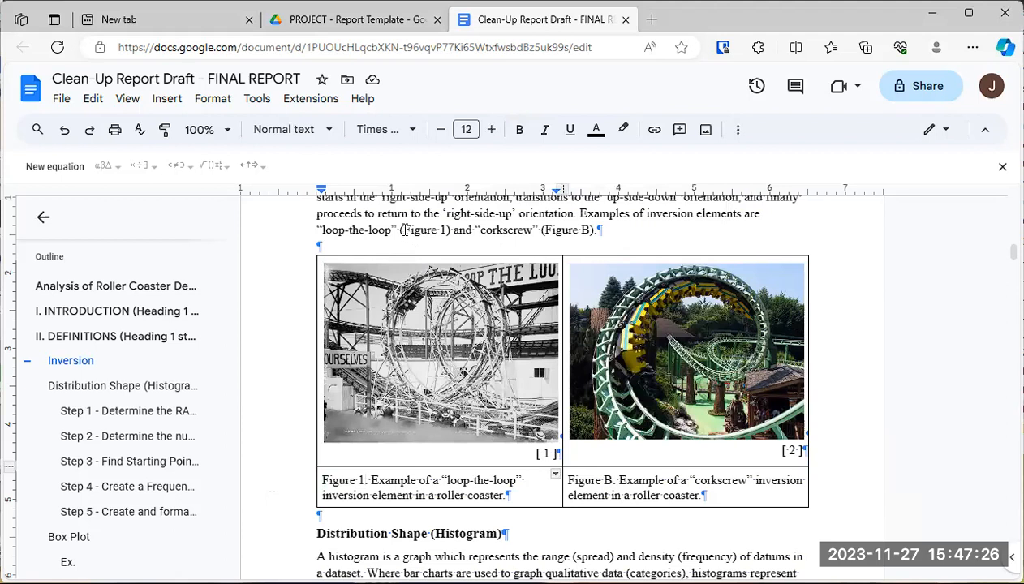
Replace every occurrence of "Figure B" in the report with "Figure 2", covering the corkscrew caption and its mention in the text.
drag(403, 230, 447, 228)
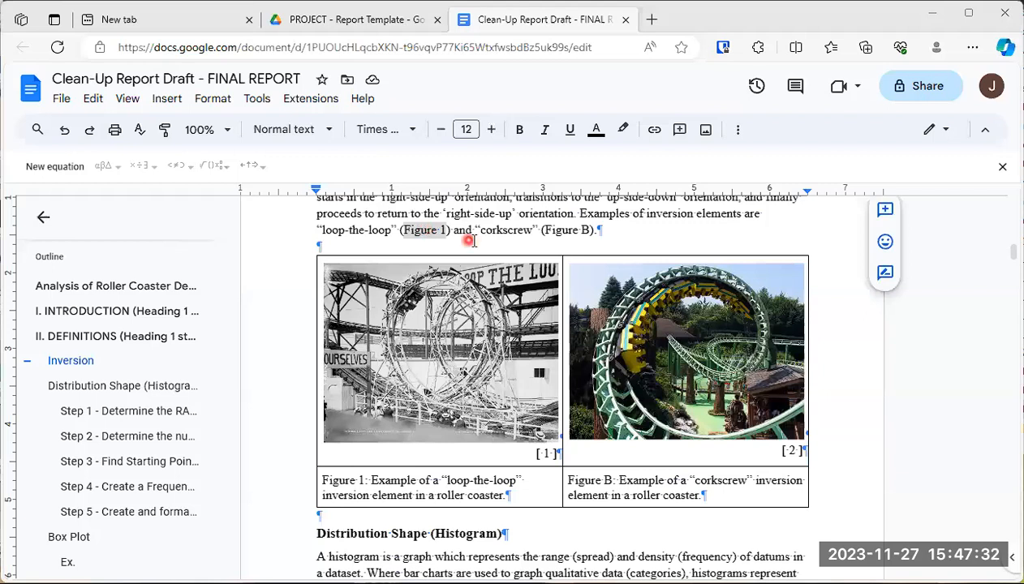
click(567, 481)
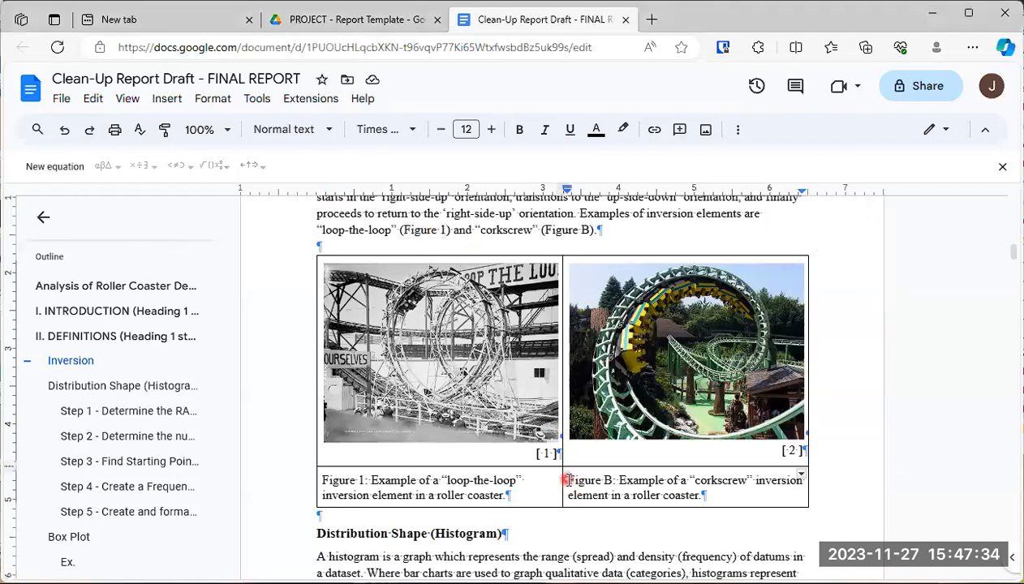
drag(568, 480, 609, 481)
drag(545, 229, 592, 231)
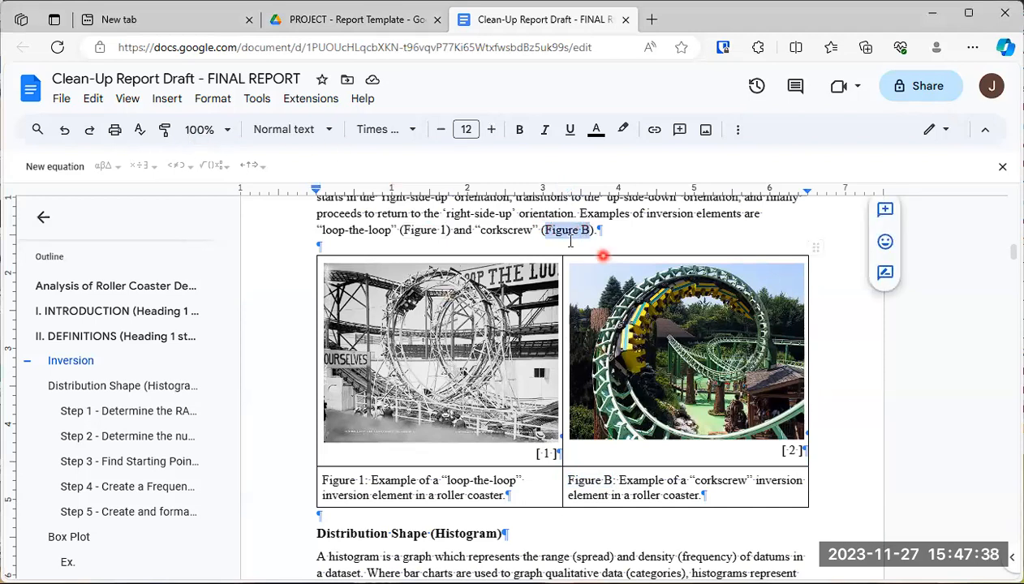
click(96, 101)
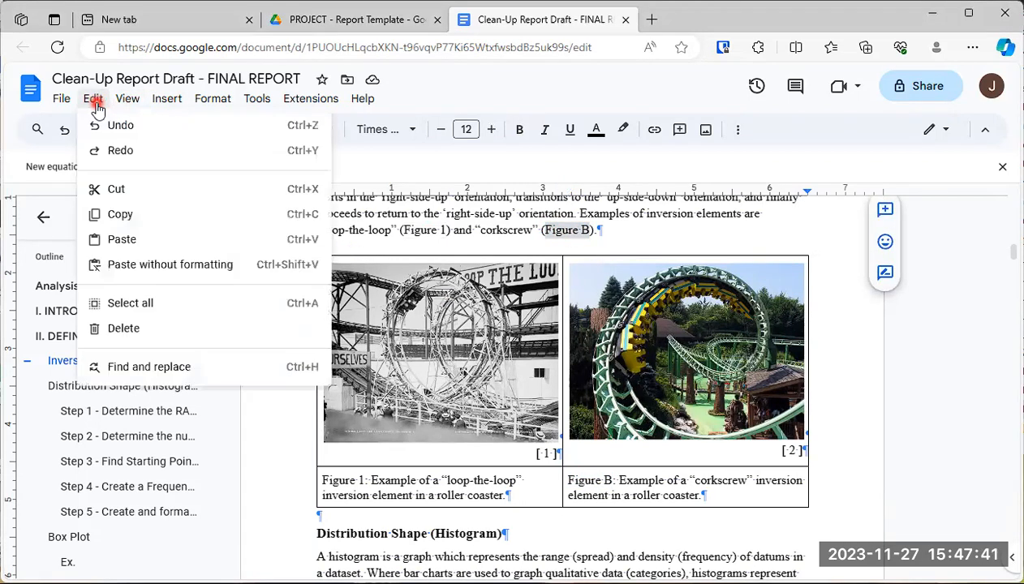
click(129, 372)
click(460, 252)
click(449, 290)
click(548, 273)
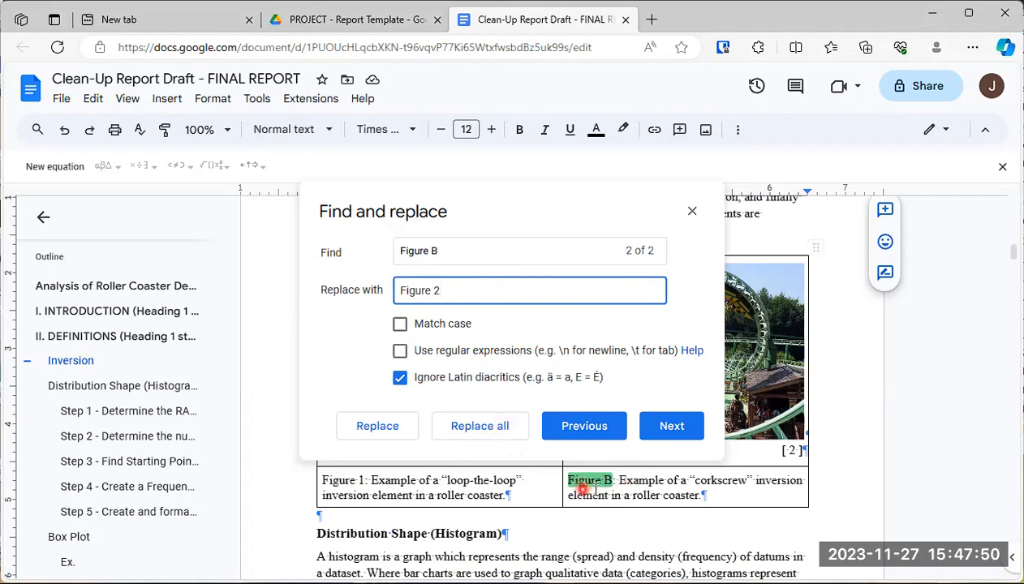
click(505, 428)
click(507, 430)
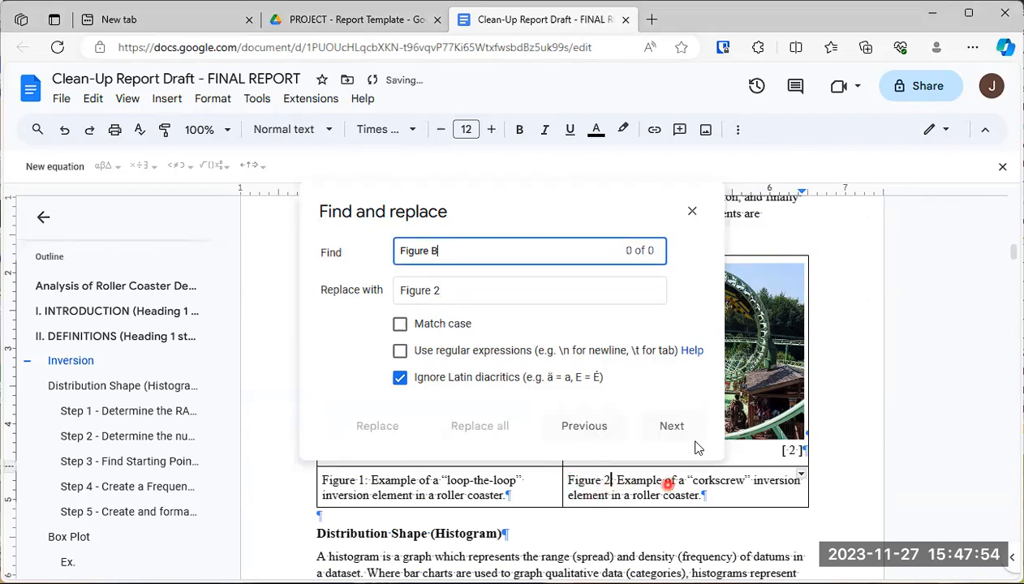
click(693, 212)
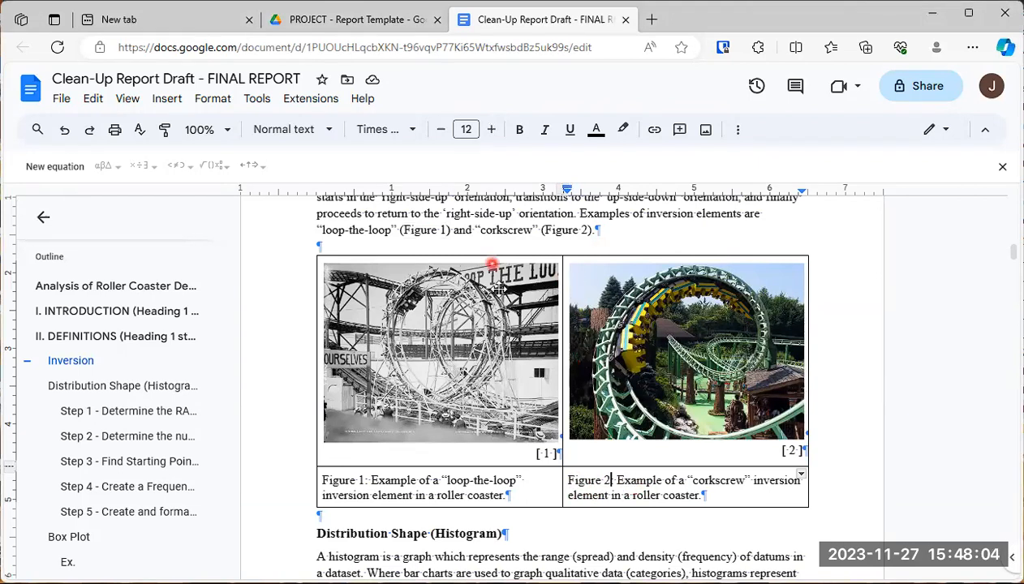
Replace every occurrence of "Table A" in the report with "Table 1", starting from the data table's caption in the Results section.
scroll(593, 325, down, 6)
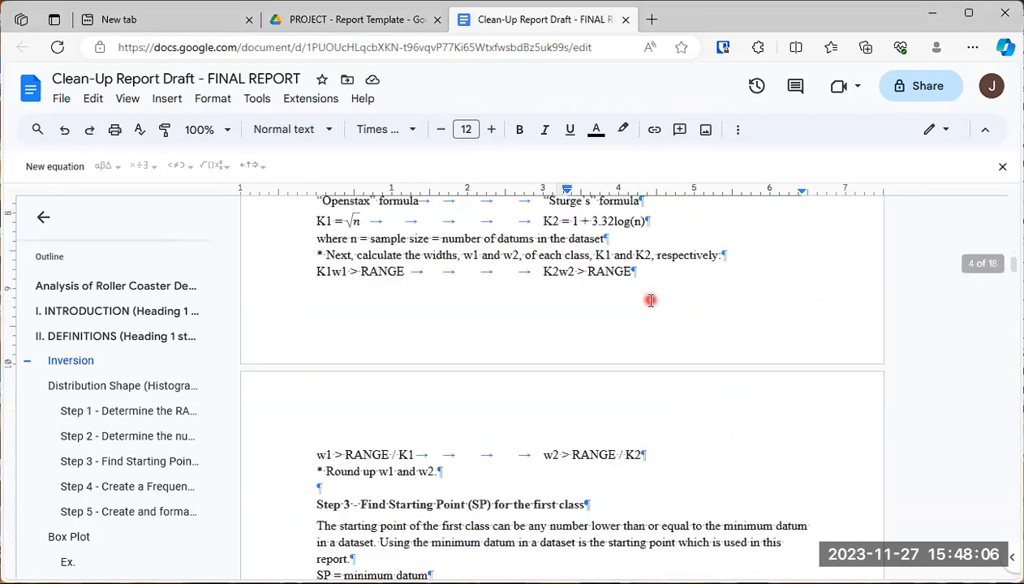
scroll(639, 301, down, 10)
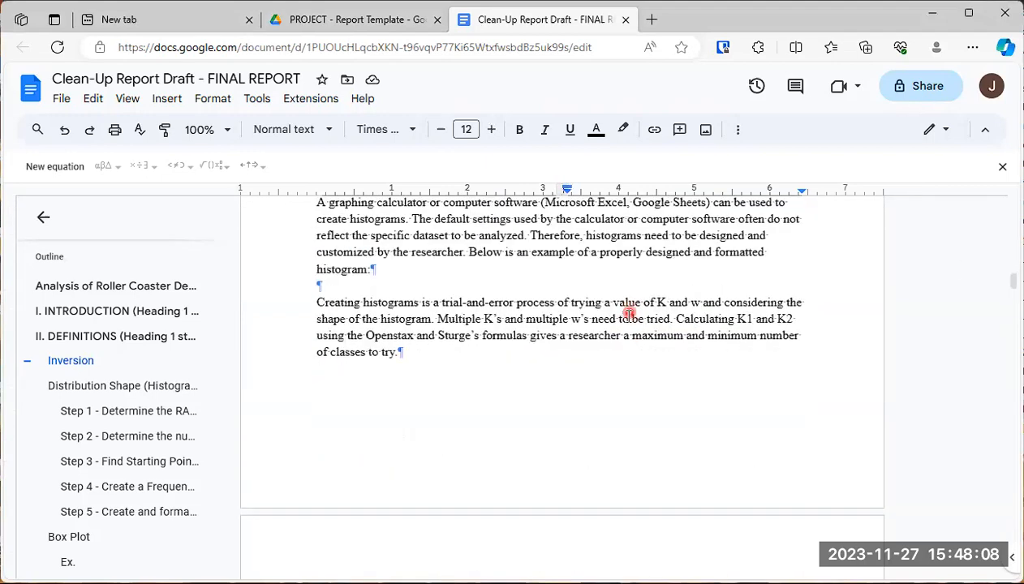
scroll(624, 319, down, 10)
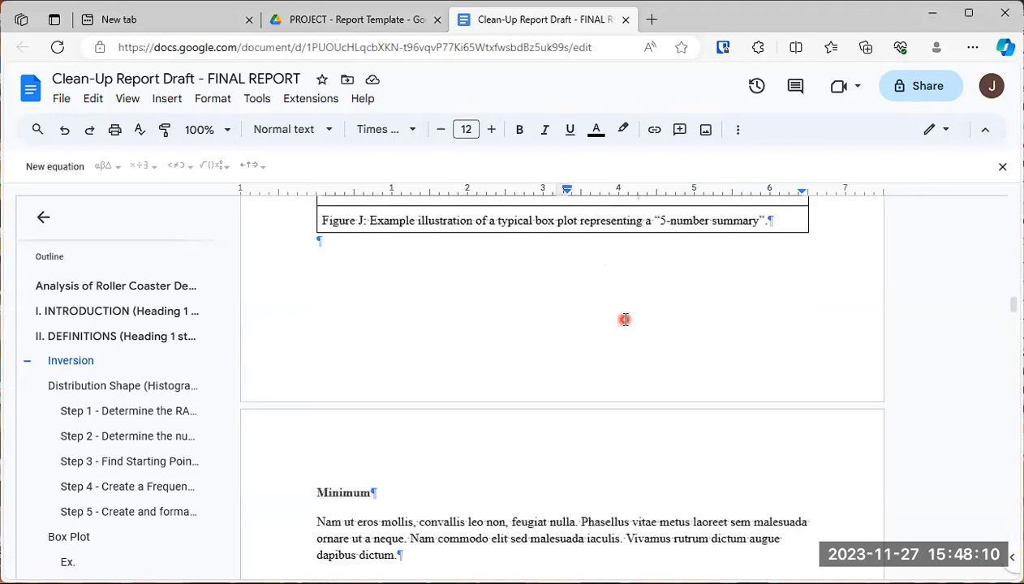
scroll(624, 319, down, 10)
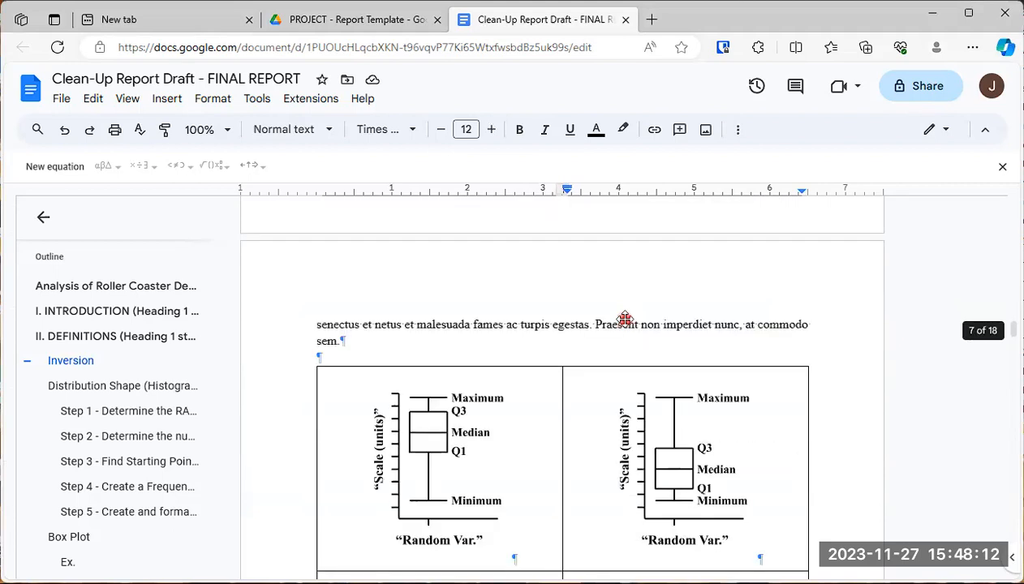
scroll(624, 320, down, 10)
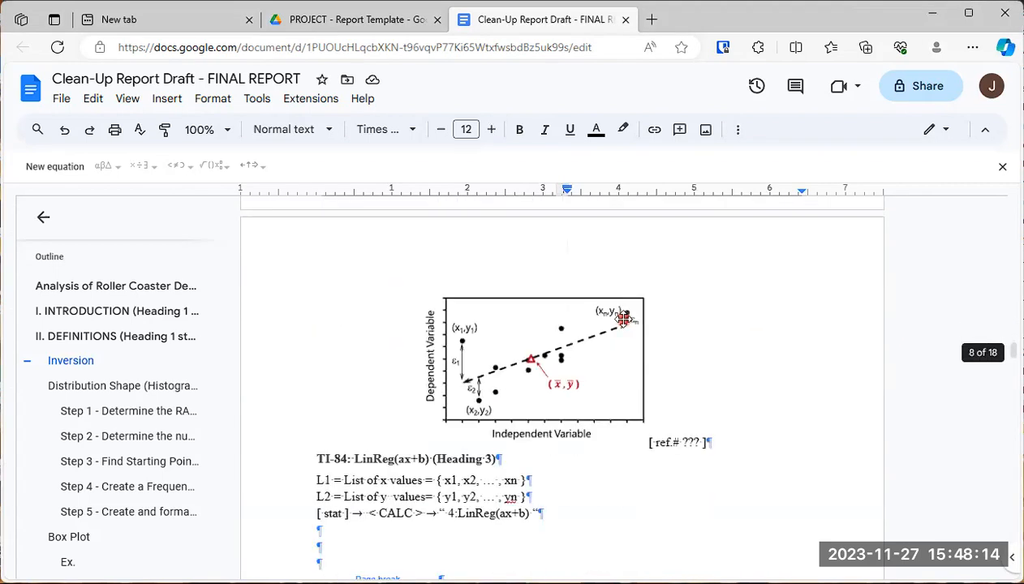
scroll(624, 320, down, 10)
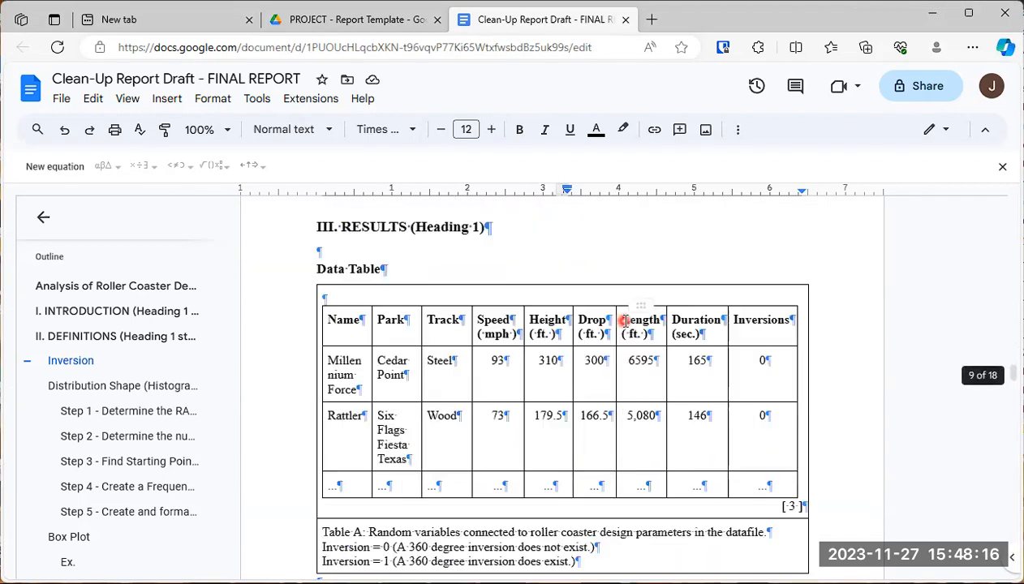
scroll(624, 320, down, 1)
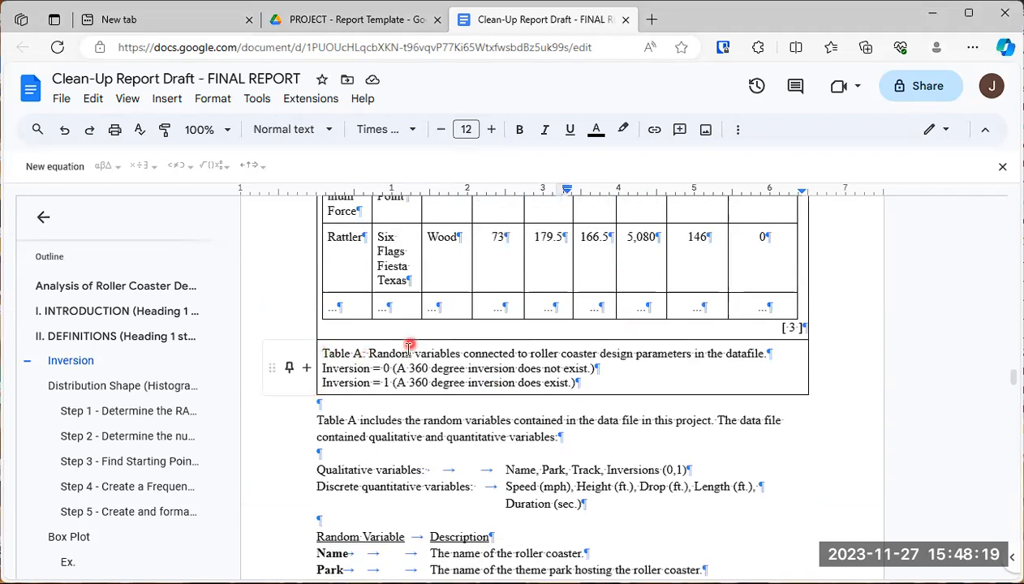
double_click(334, 354)
drag(351, 354, 362, 354)
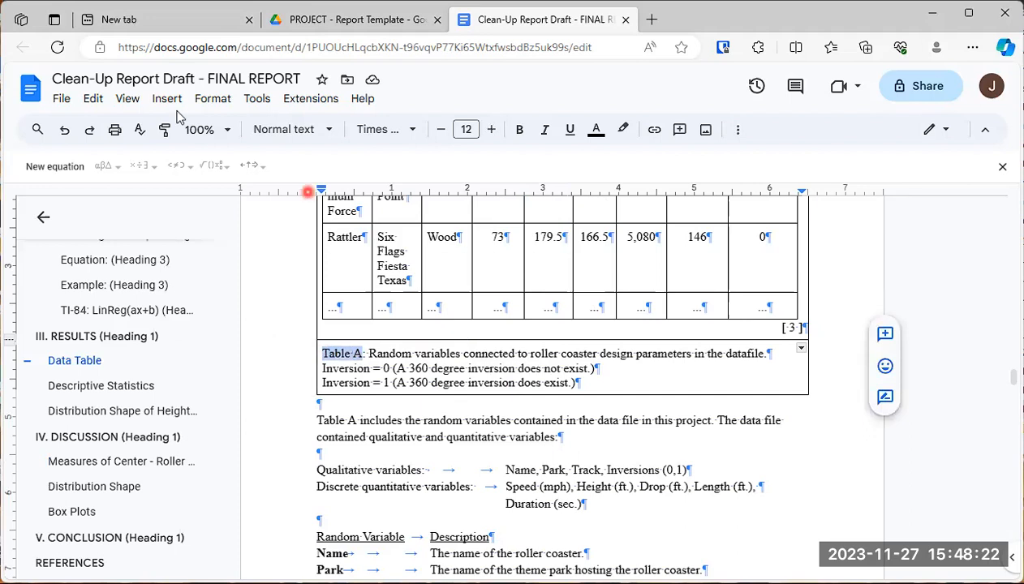
click(91, 98)
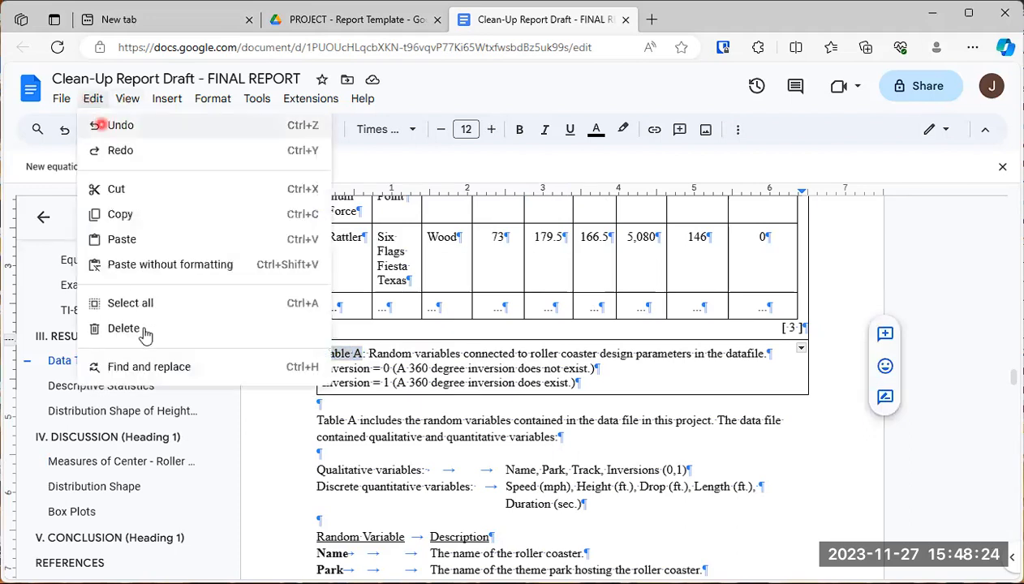
click(160, 372)
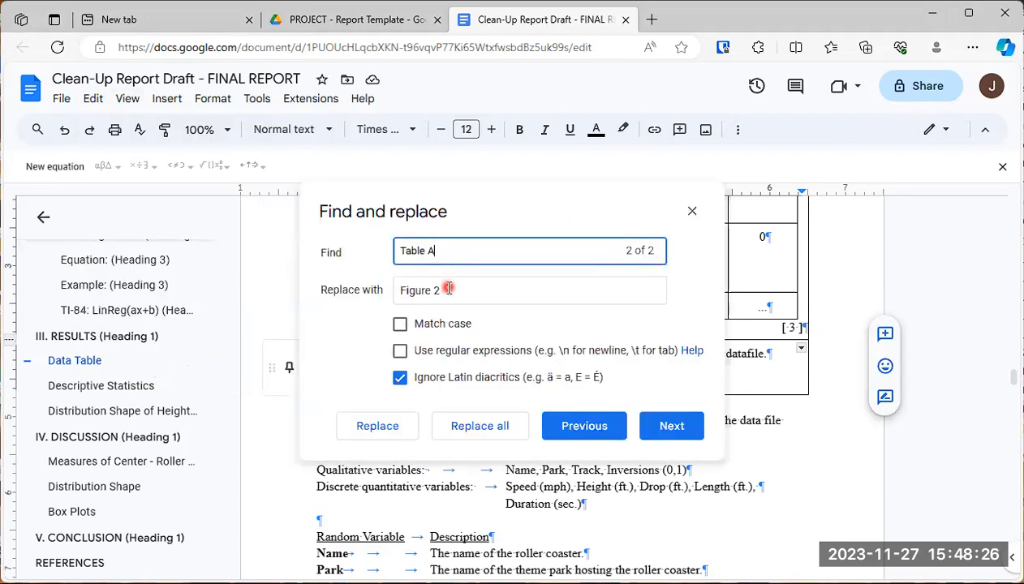
drag(451, 291, 370, 290)
text(Table 1)
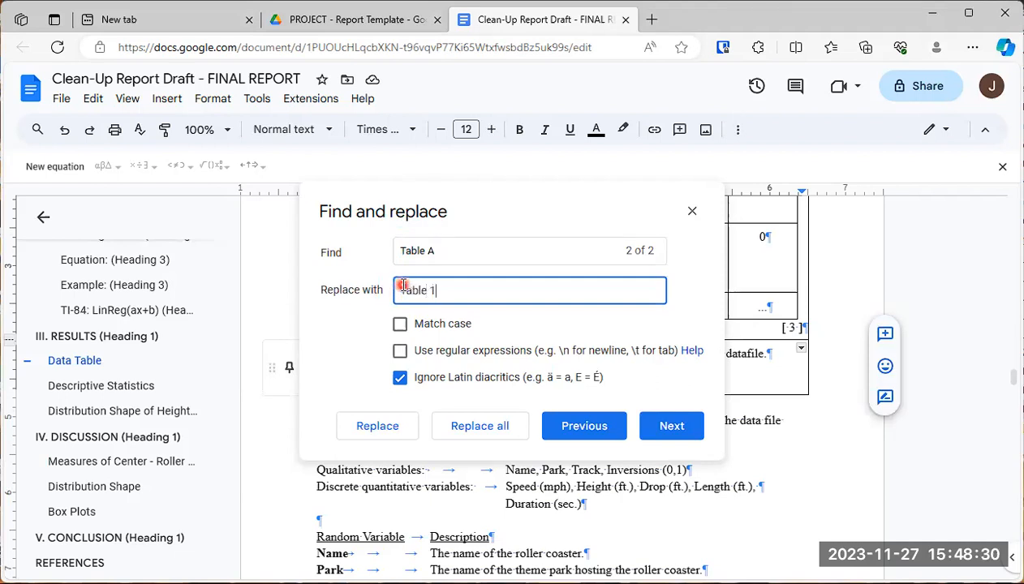
click(493, 433)
click(690, 211)
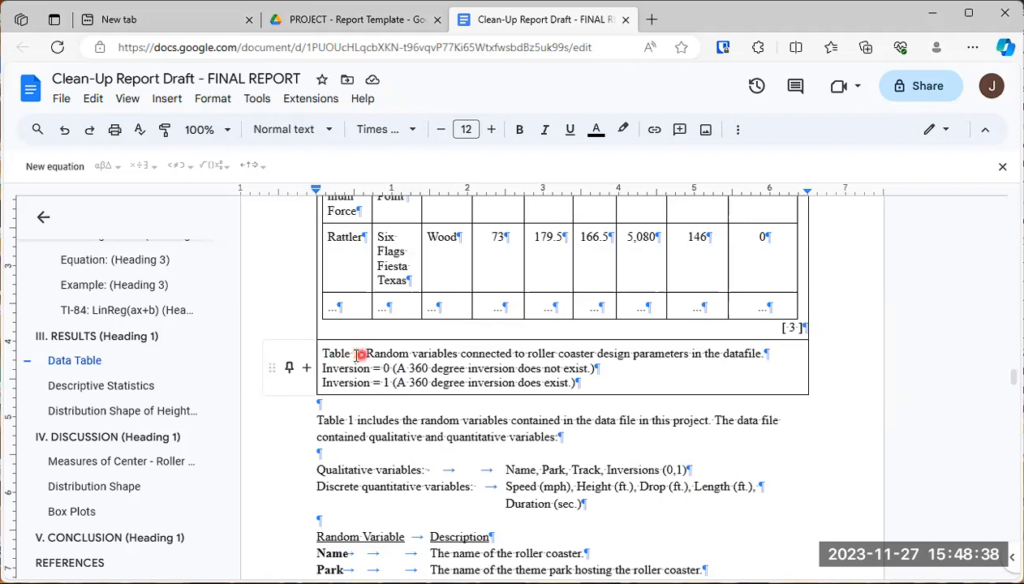
Review the data table's caption, the paragraph that refers to it, and the random variable descriptions below.
click(355, 425)
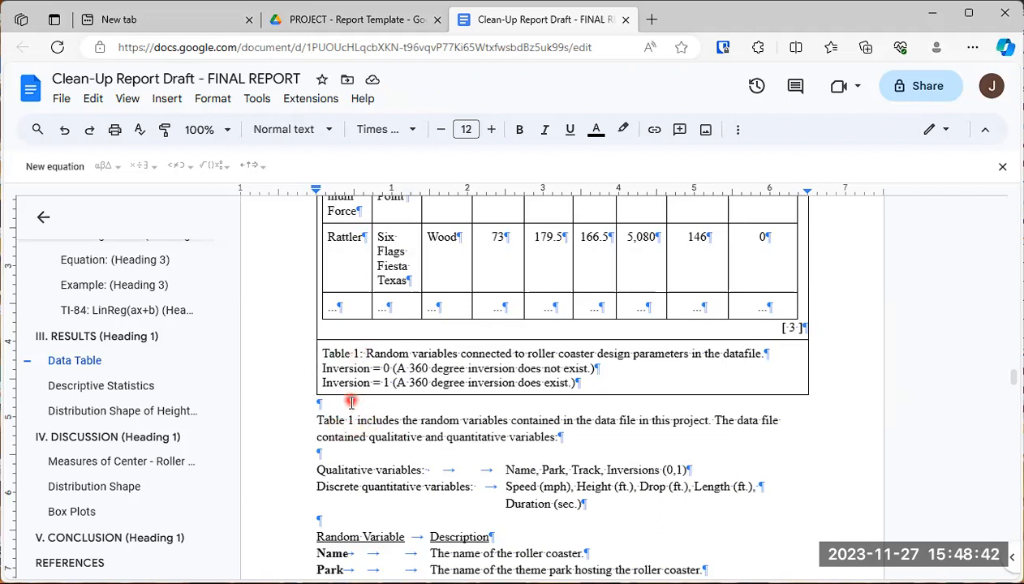
scroll(402, 418, down, 1)
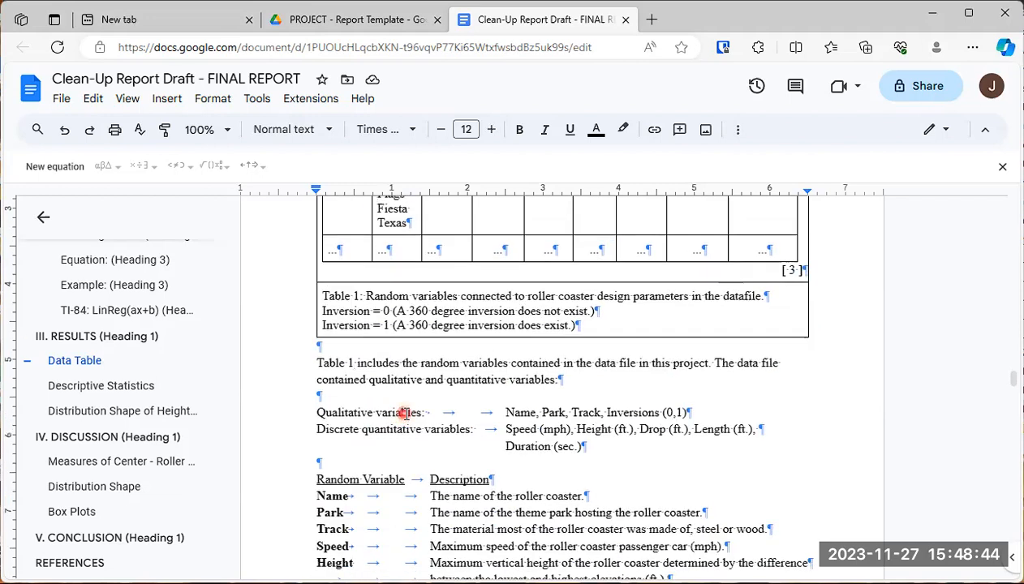
scroll(410, 408, down, 5)
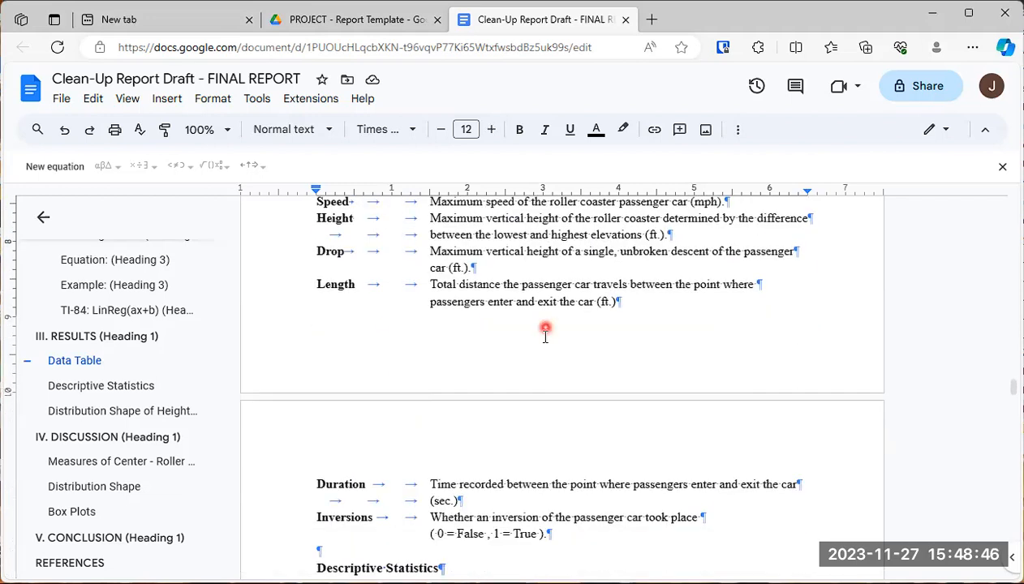
scroll(469, 317, up, 3)
scroll(438, 340, up, 2)
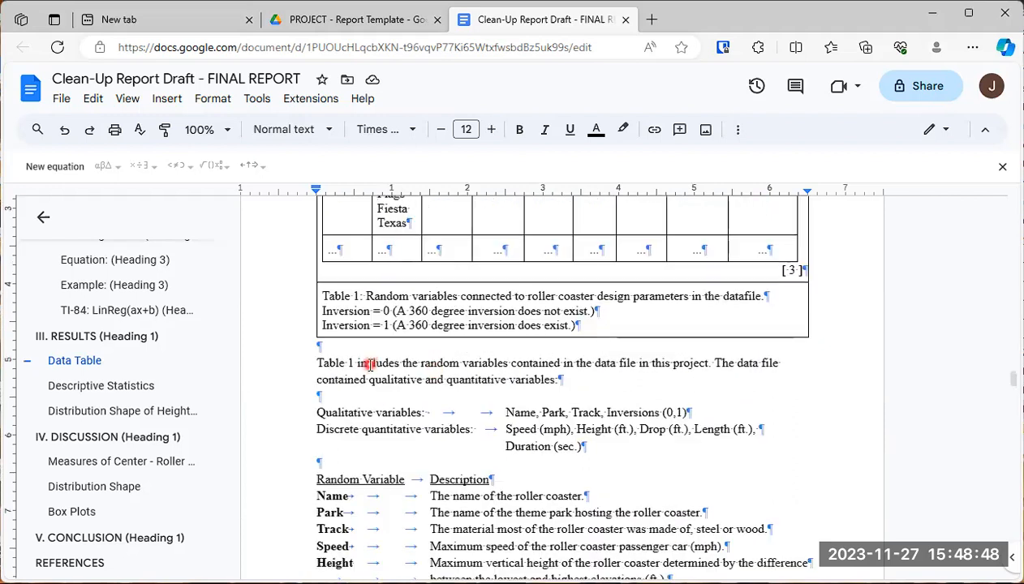
scroll(434, 369, up, 3)
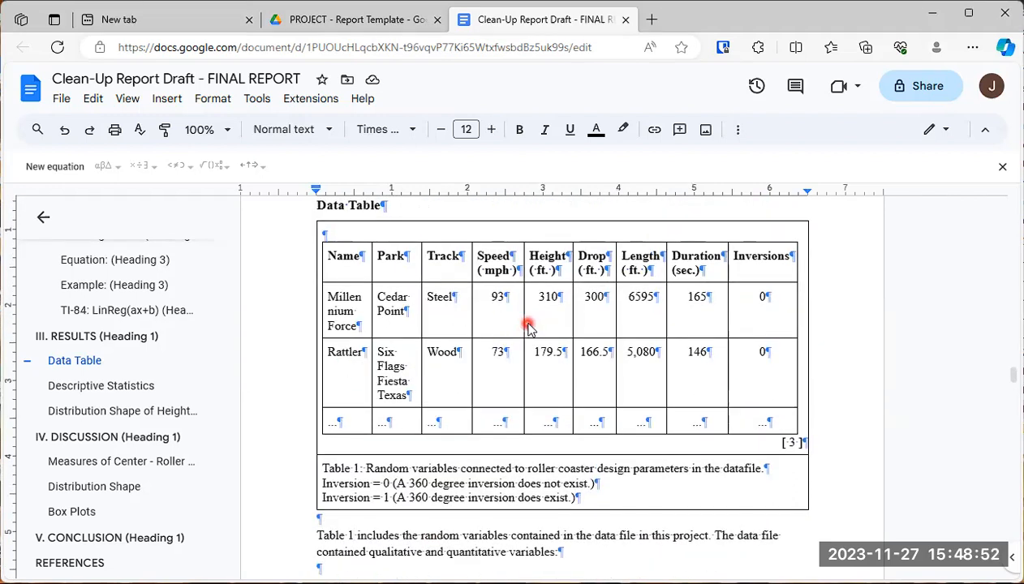
scroll(601, 369, down, 2)
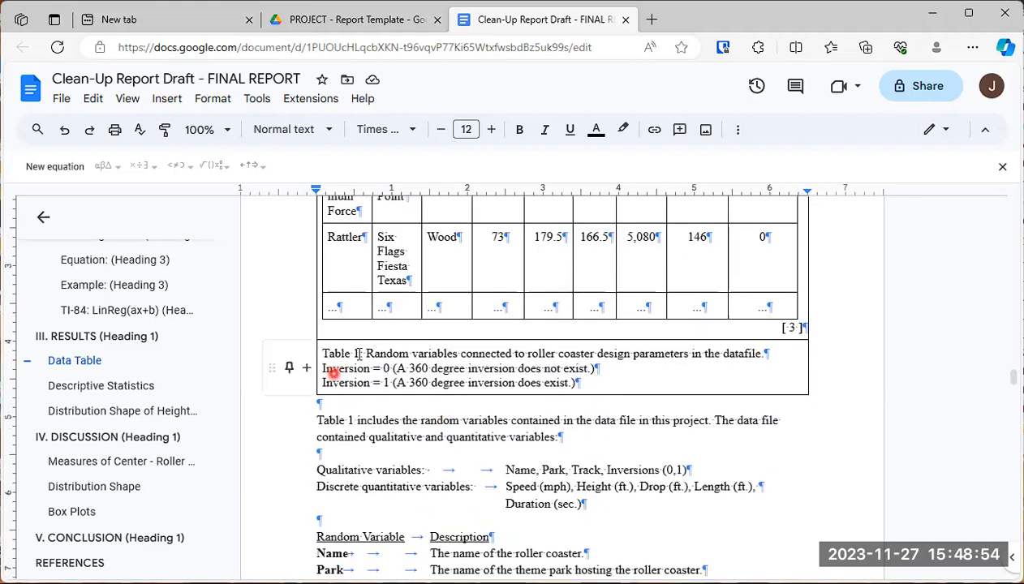
Open the table properties for the table holding the loop-the-loop and corkscrew images in the Inversion section.
scroll(852, 423, up, 5)
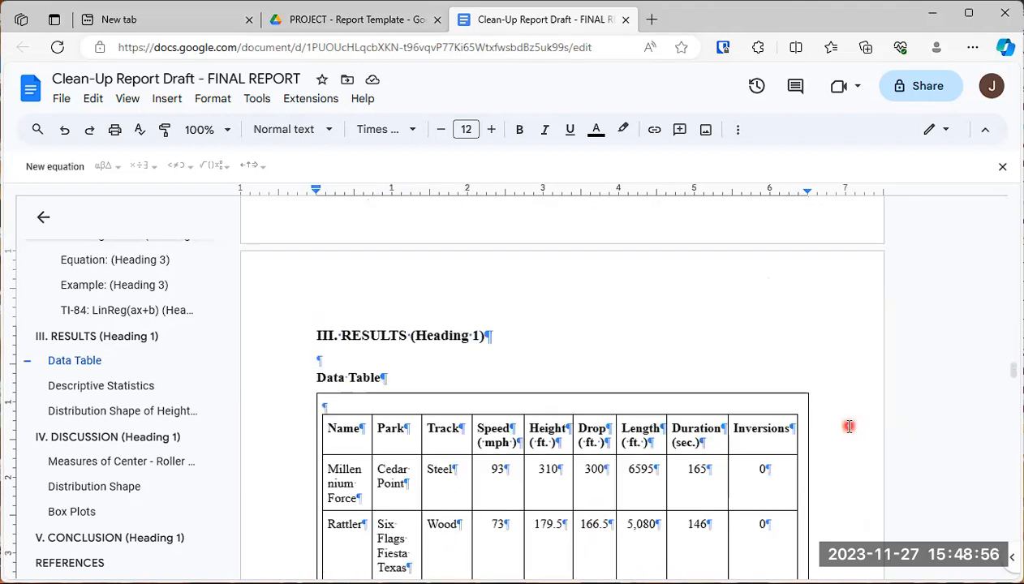
drag(1013, 371, 1014, 205)
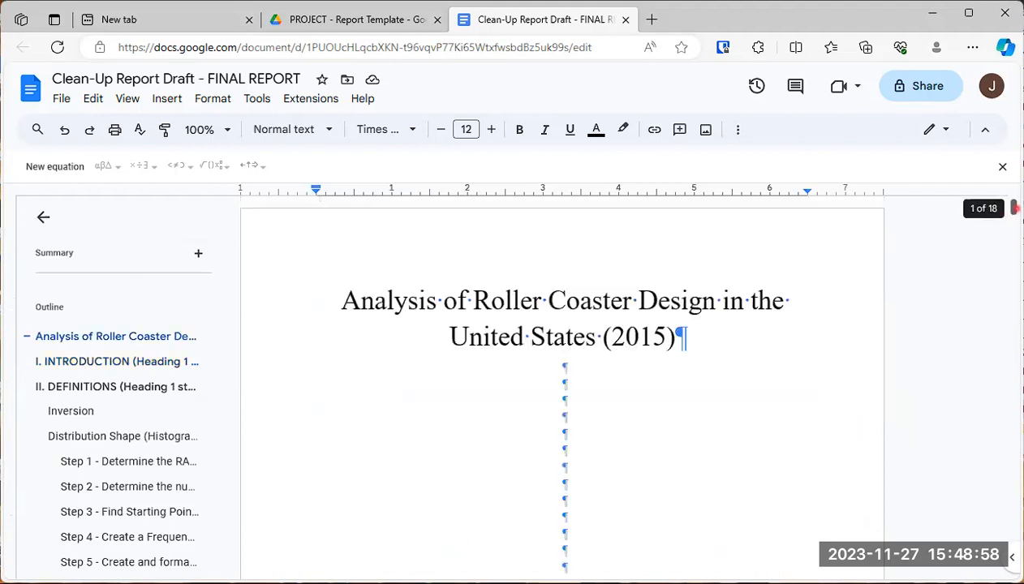
scroll(820, 353, down, 15)
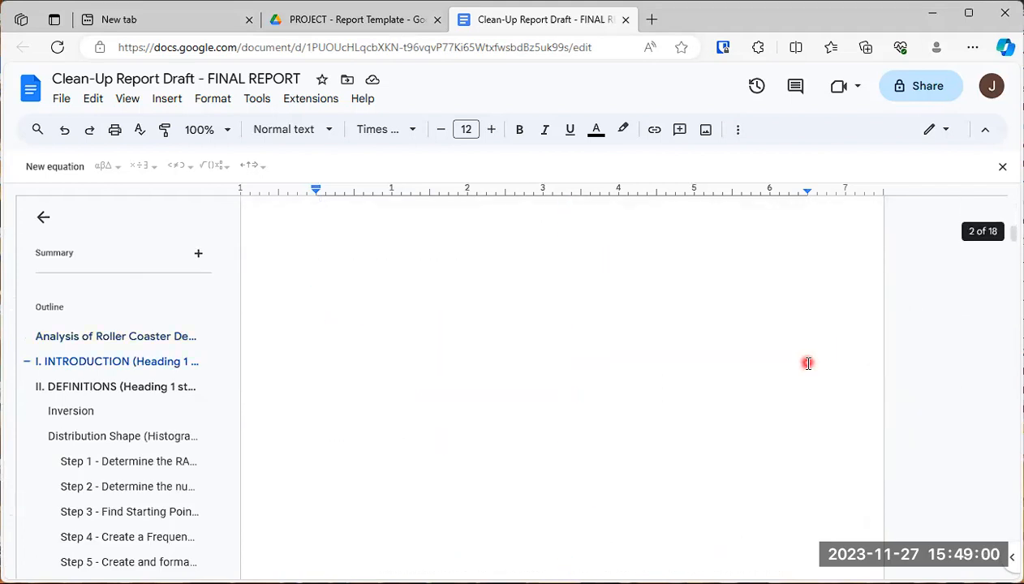
scroll(806, 368, down, 5)
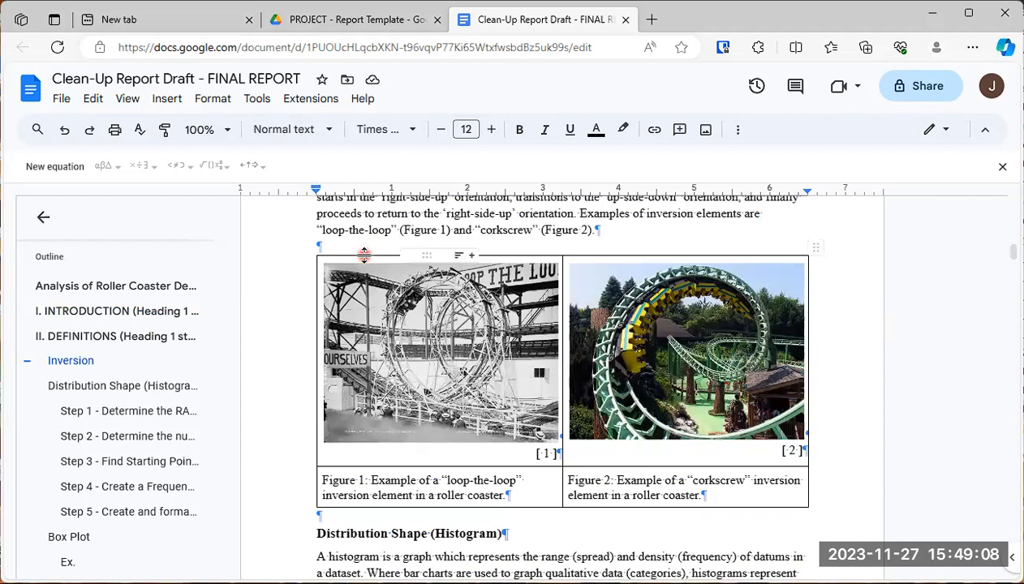
right_click(363, 254)
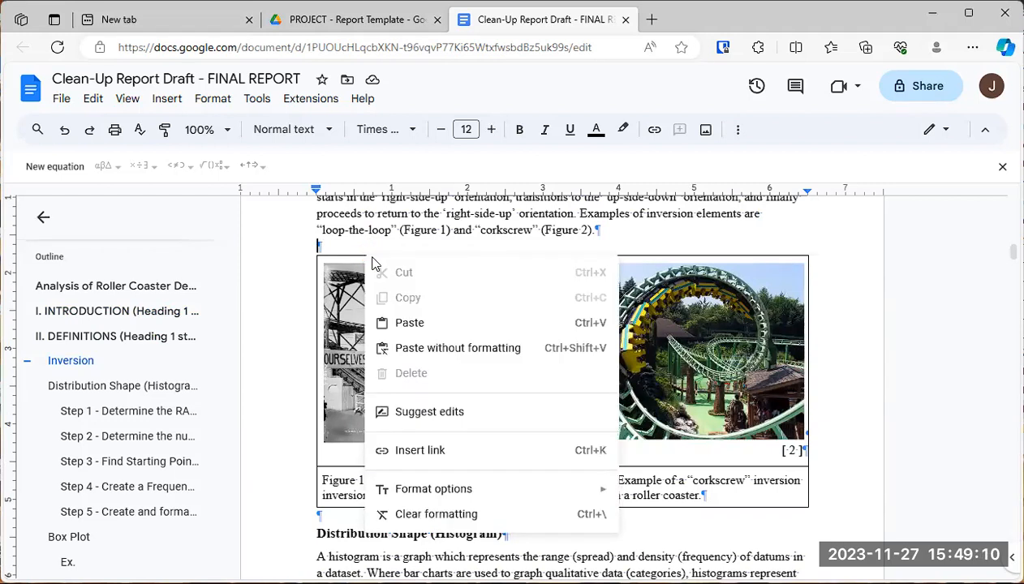
click(307, 298)
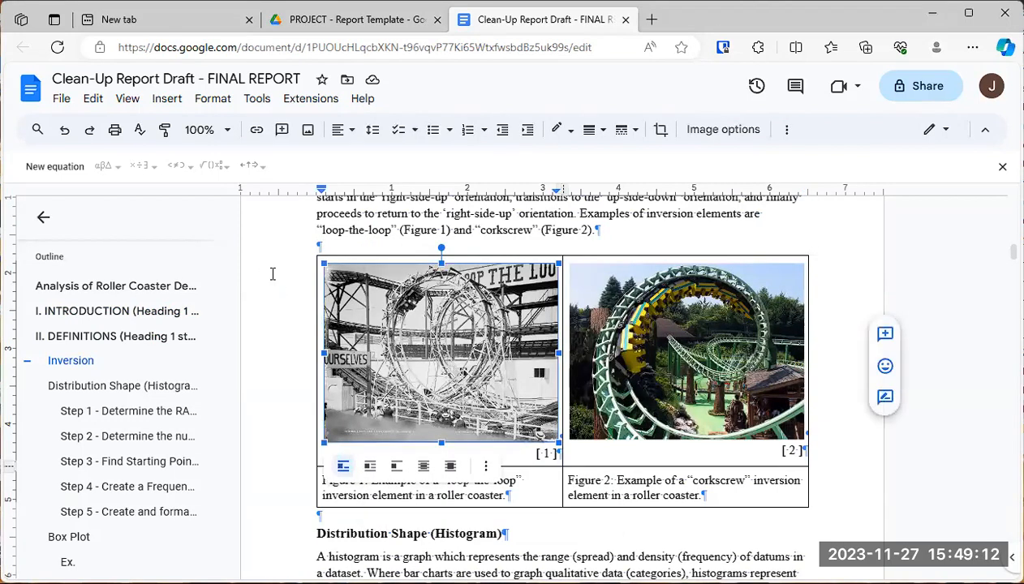
right_click(318, 274)
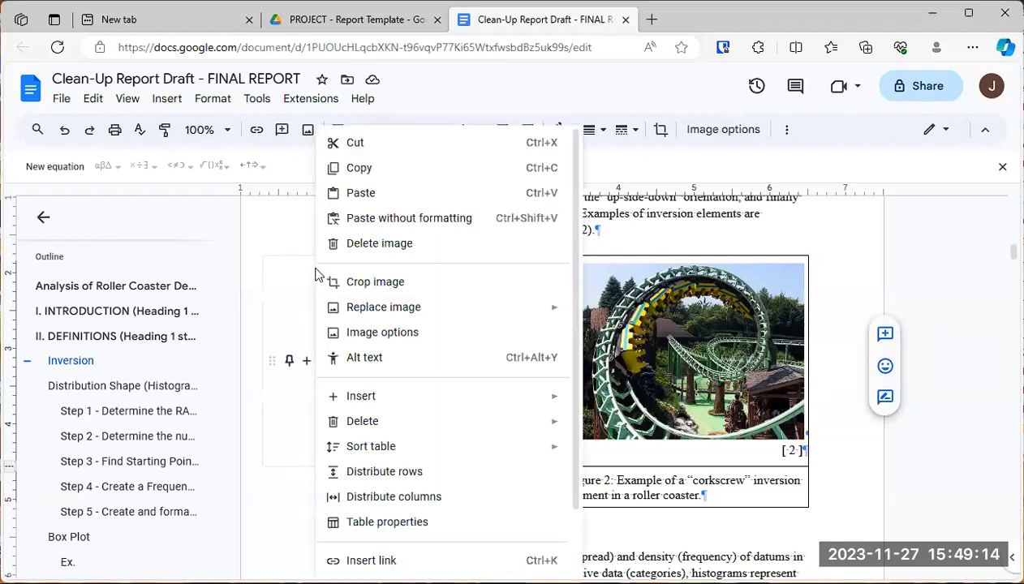
right_click(286, 272)
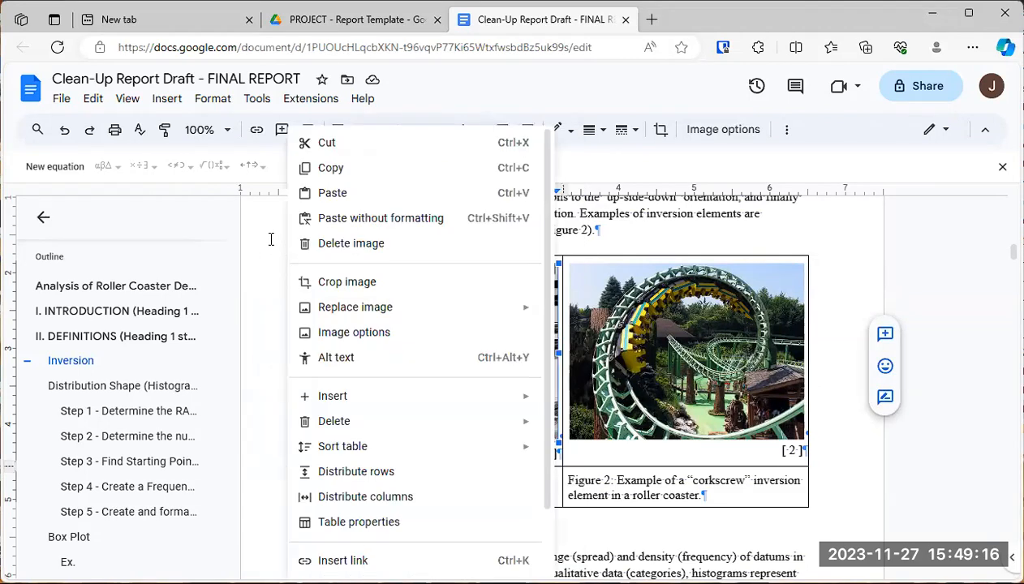
click(271, 241)
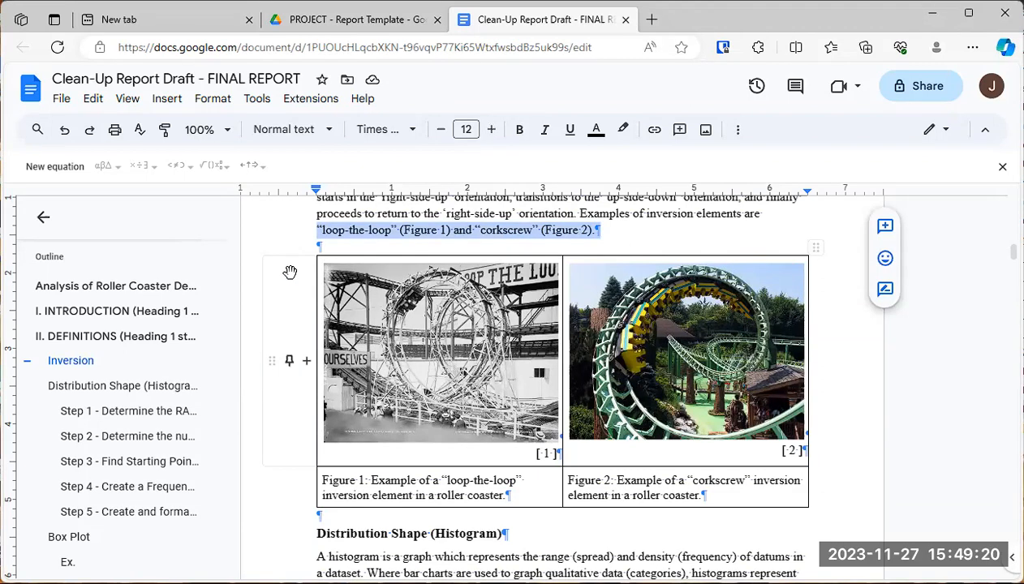
right_click(287, 280)
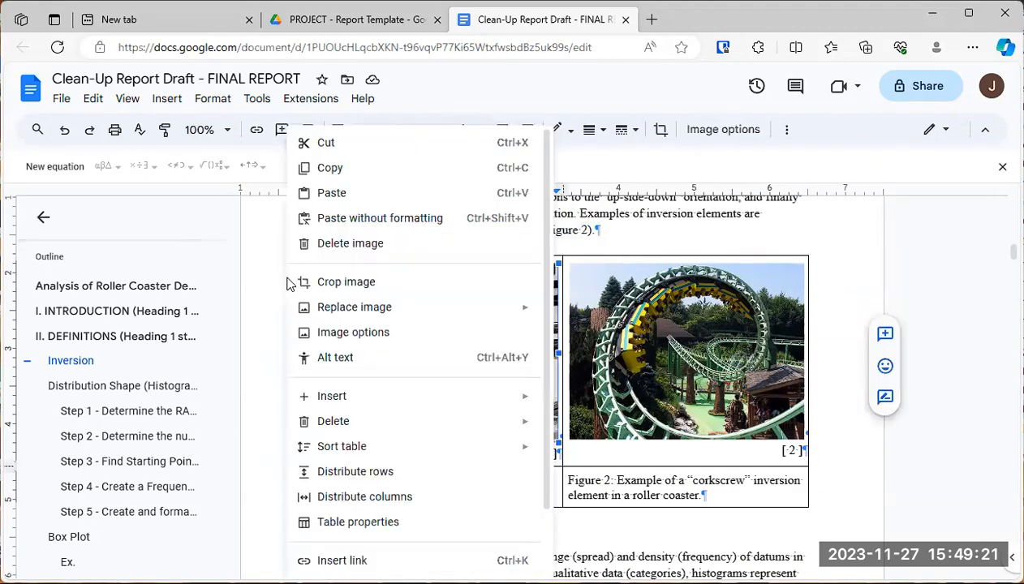
click(393, 521)
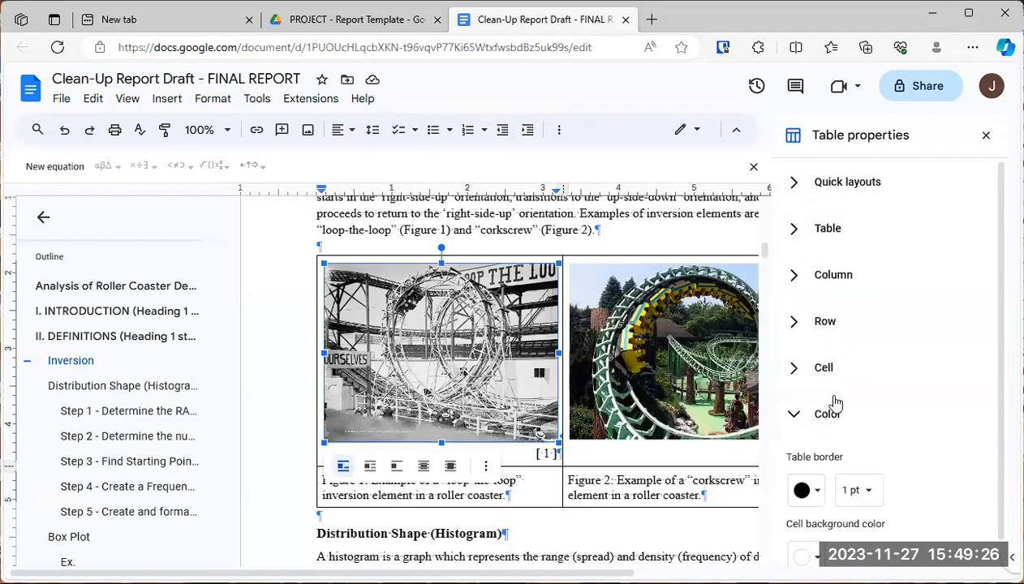
Set the border colour of the loop-the-loop and corkscrew image table to white and close its properties.
click(794, 412)
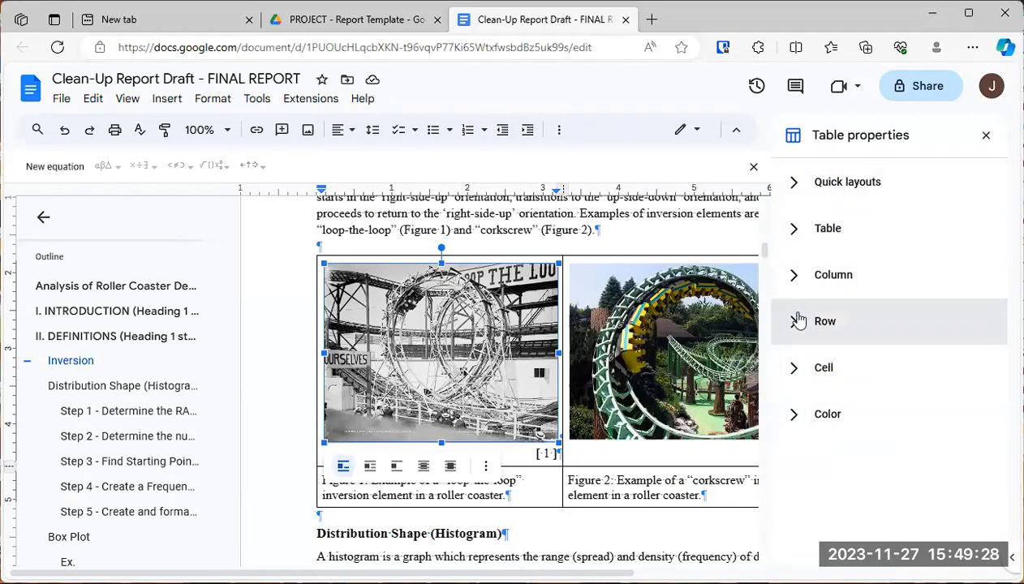
click(793, 423)
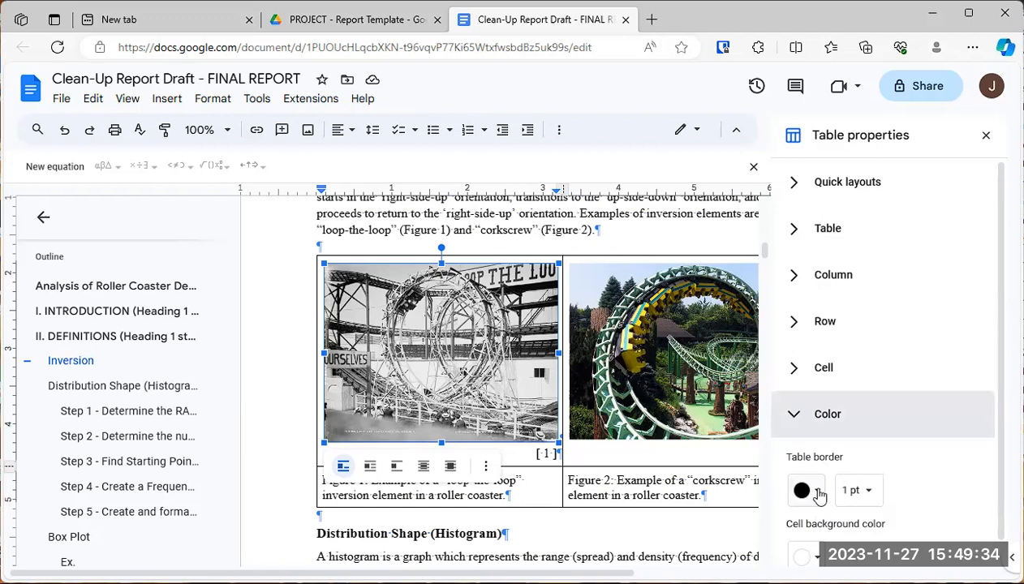
click(818, 493)
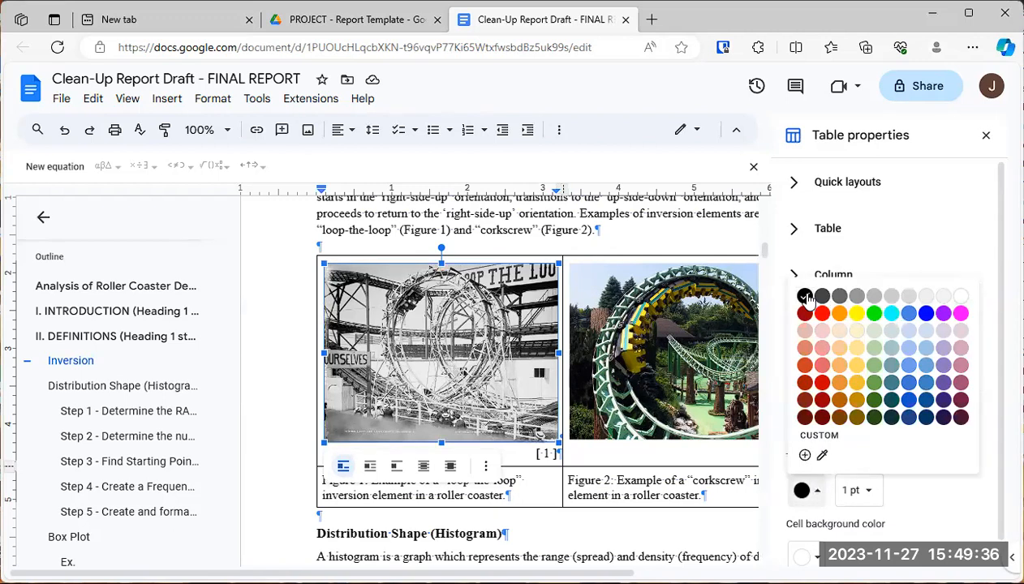
click(962, 297)
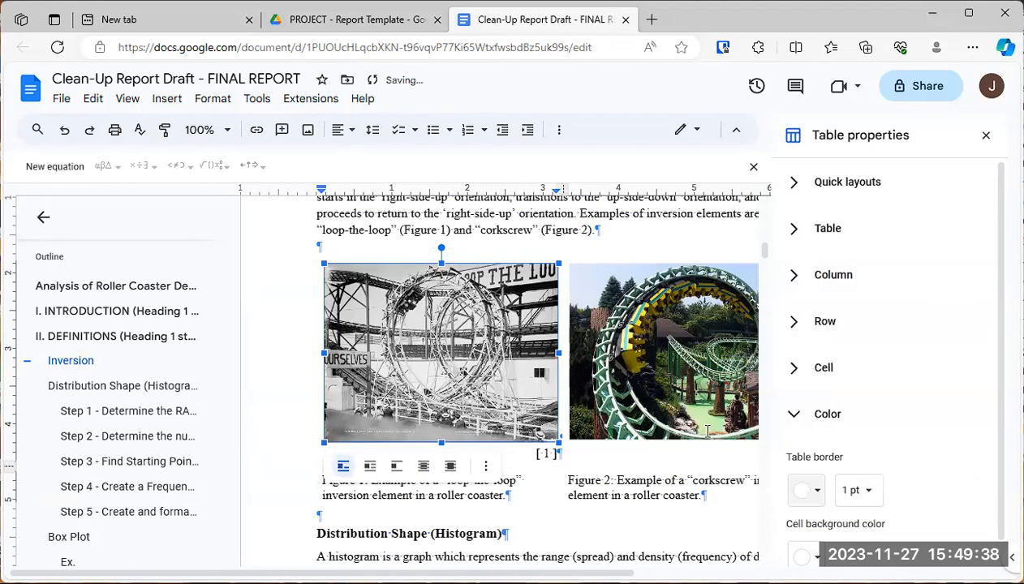
click(986, 134)
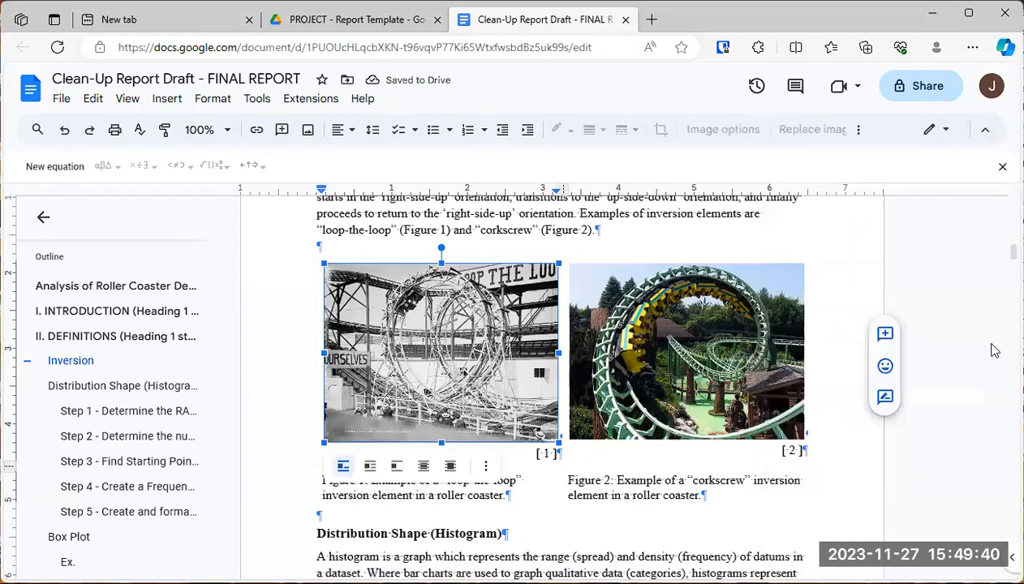
click(874, 279)
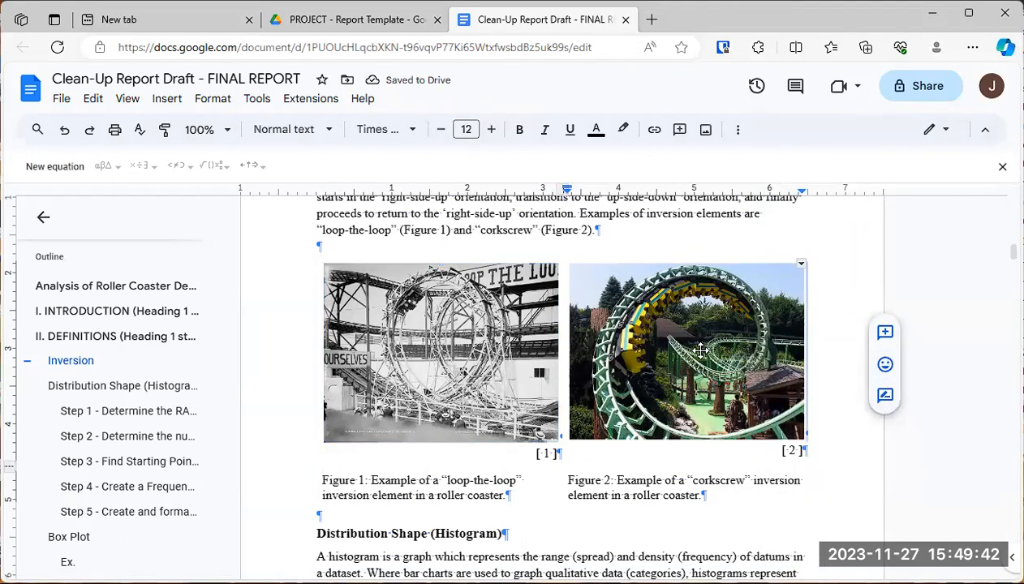
Give the table around the Figure C speed histogram a white border and close its properties.
scroll(696, 359, down, 6)
scroll(696, 358, down, 8)
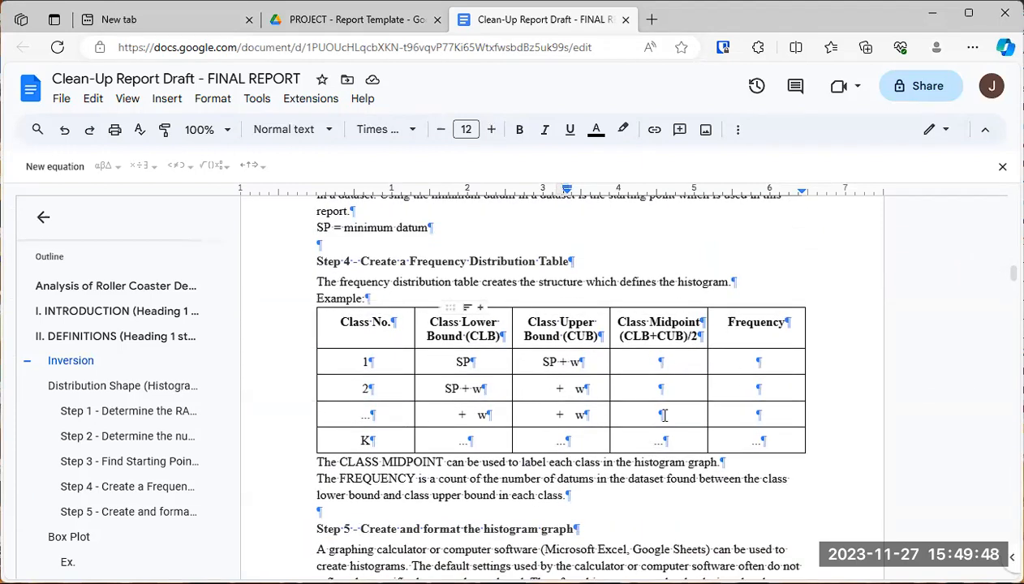
scroll(603, 389, down, 10)
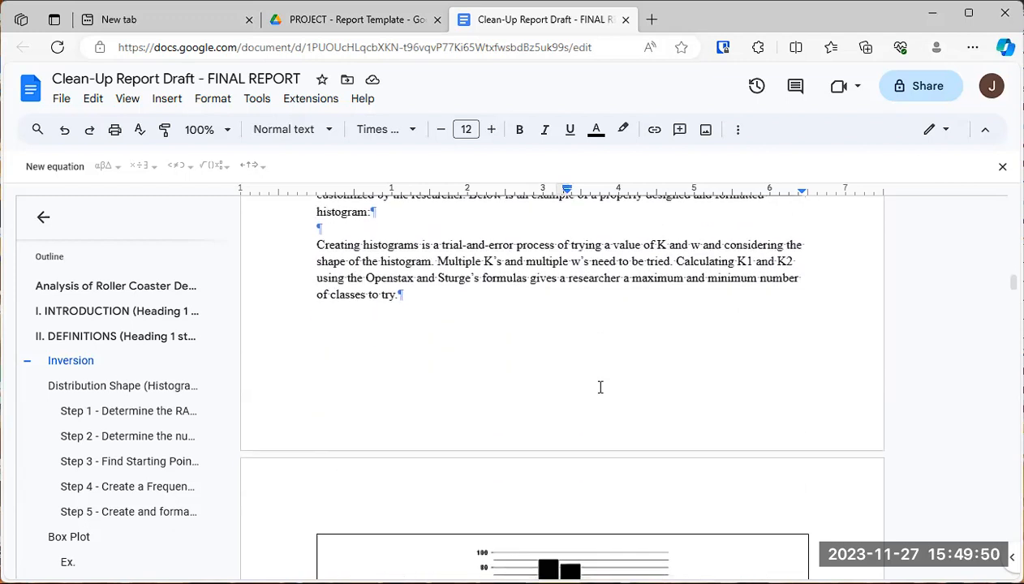
scroll(550, 398, down, 3)
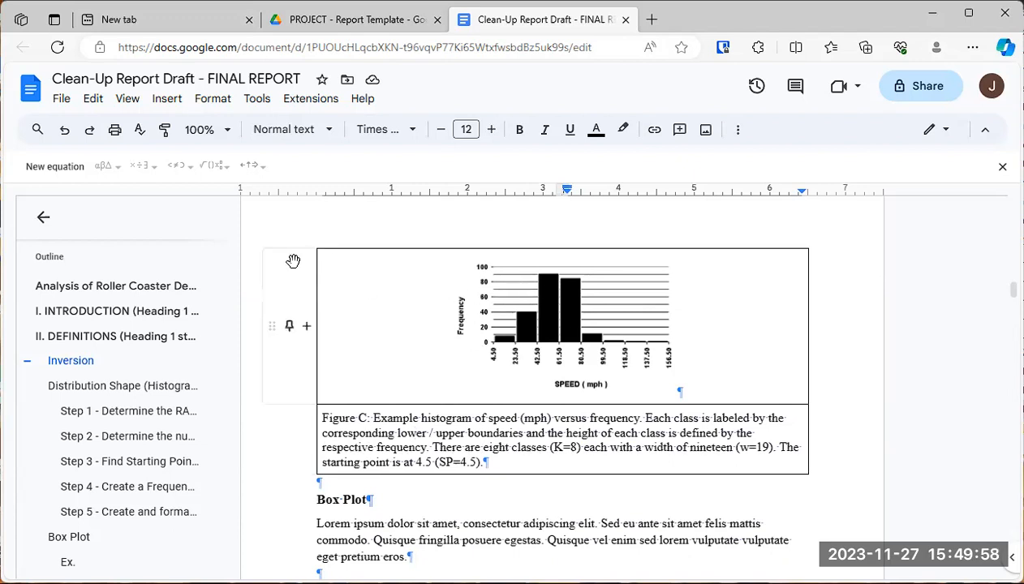
right_click(293, 261)
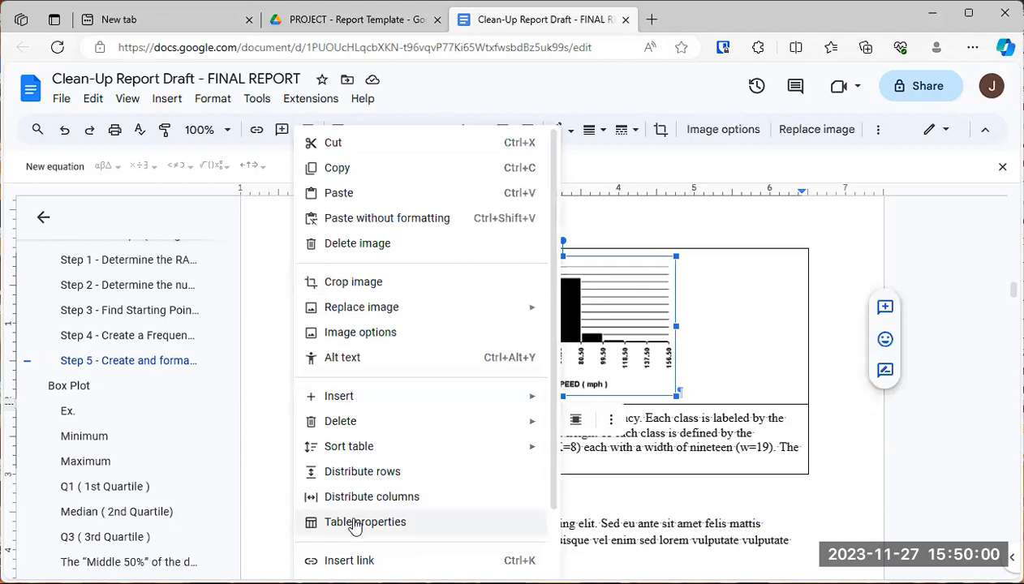
click(355, 523)
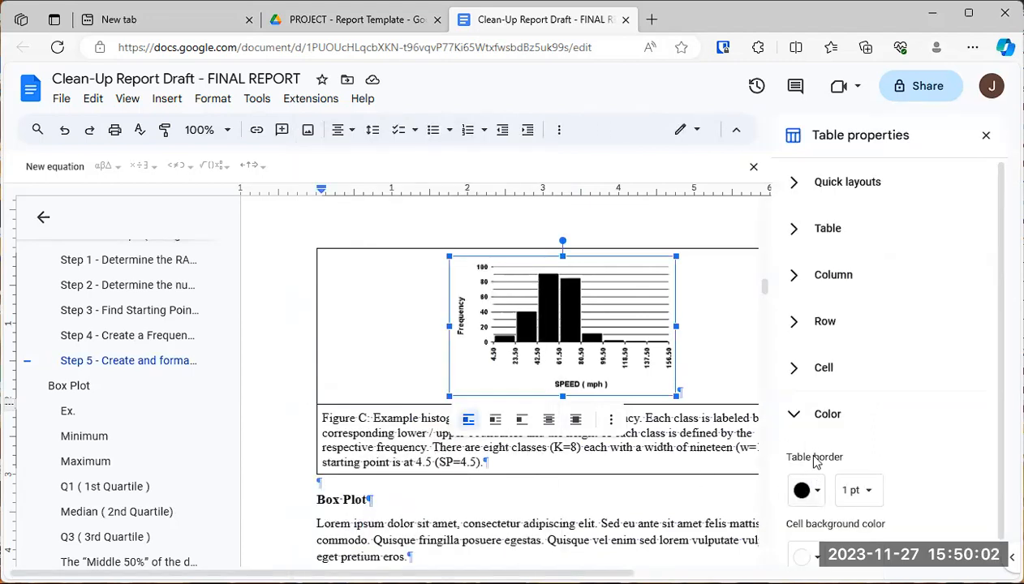
click(820, 495)
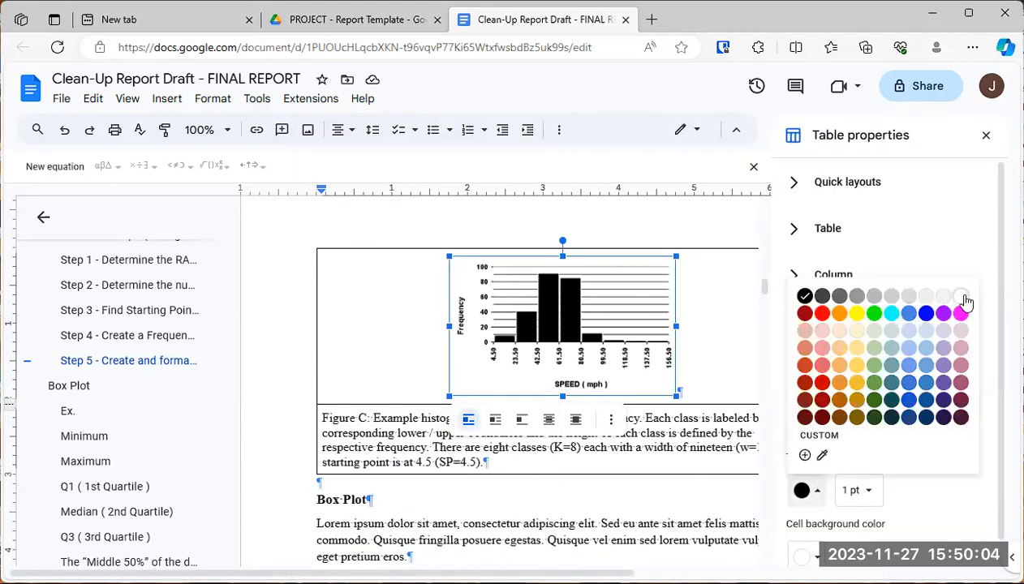
click(962, 297)
click(714, 342)
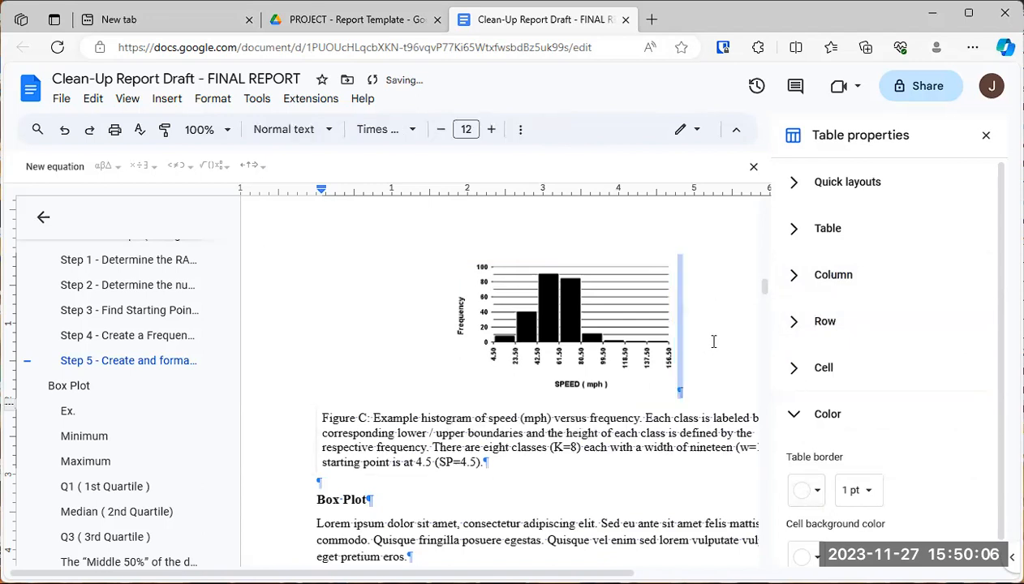
click(986, 138)
Make the border of the table around the Figure J box plot illustration white.
scroll(342, 258, down, 5)
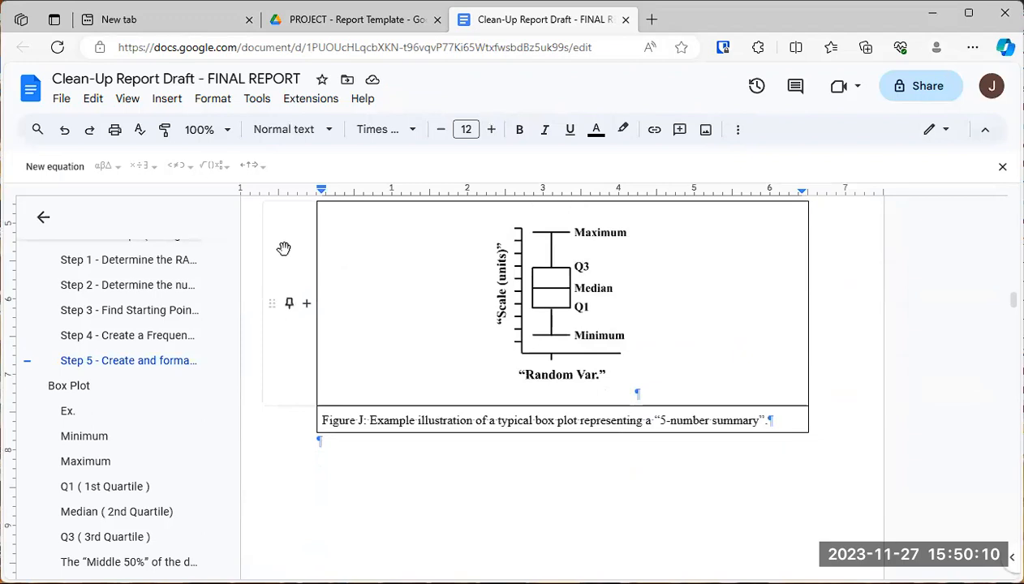
right_click(286, 253)
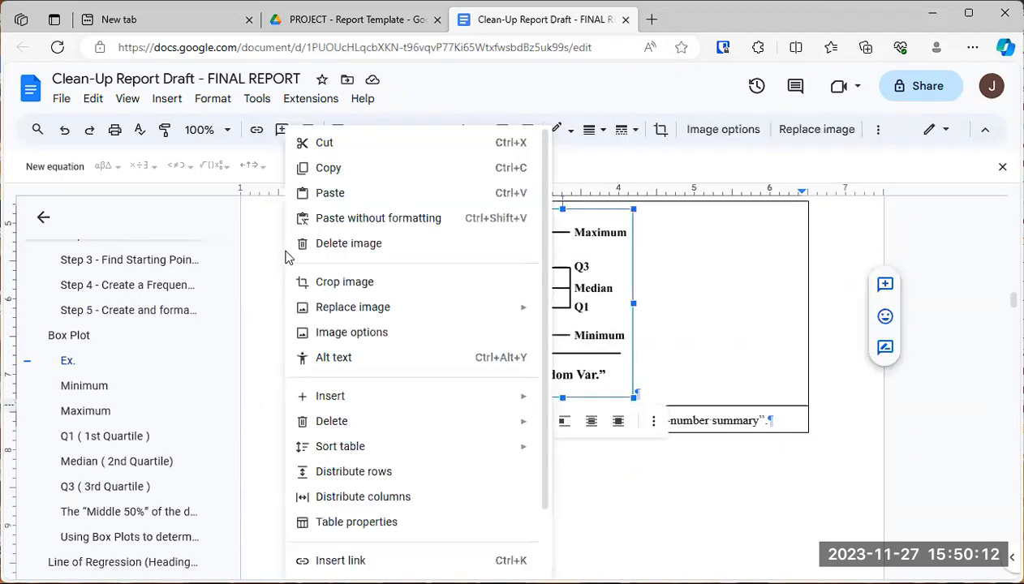
click(375, 523)
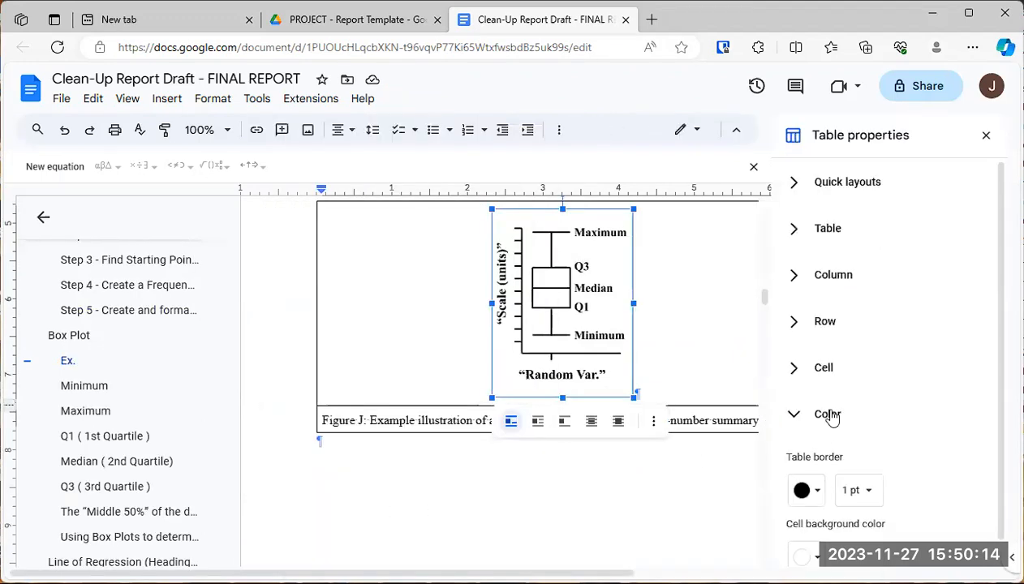
click(792, 415)
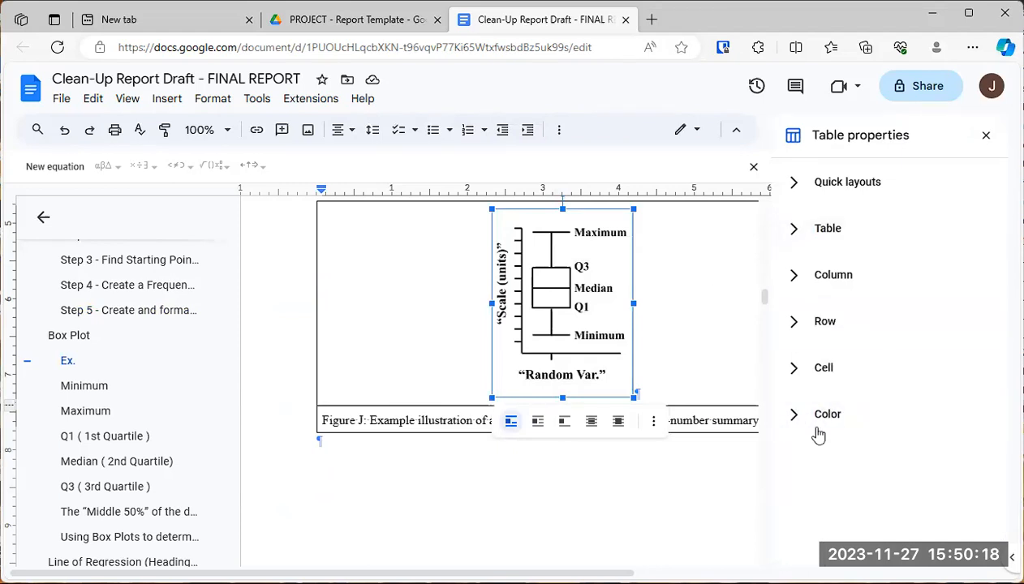
click(793, 415)
click(804, 490)
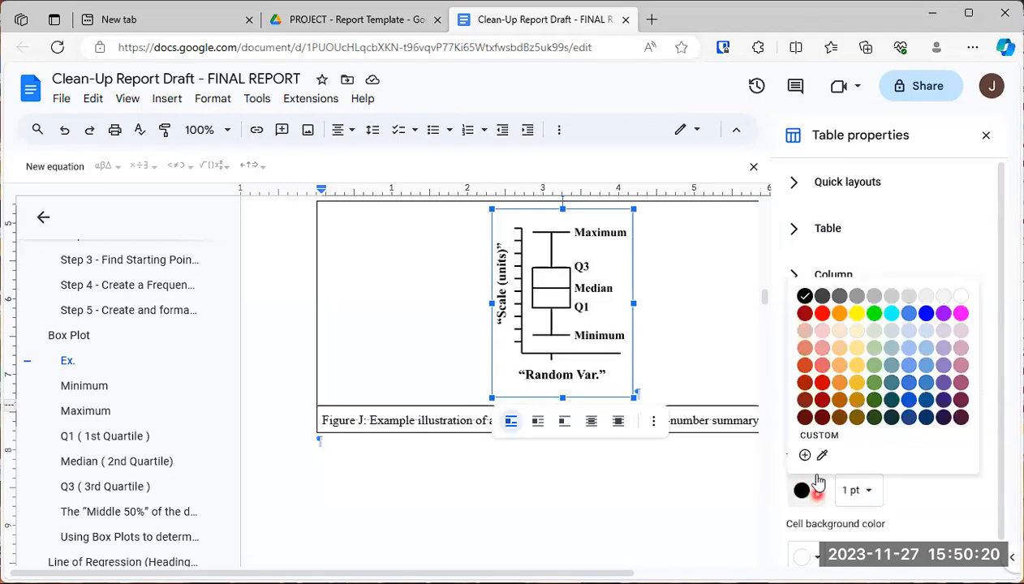
click(973, 341)
click(709, 334)
scroll(702, 350, up, 3)
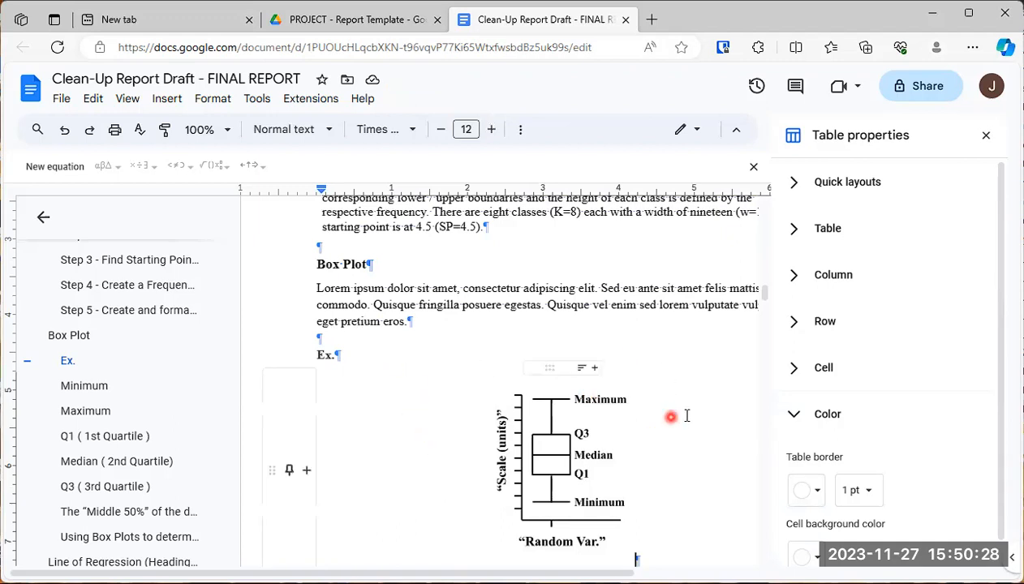
Delete the instructional notes on dataset and Wikipedia image citations at the end of the References section.
scroll(676, 397, down, 1)
scroll(366, 469, down, 5)
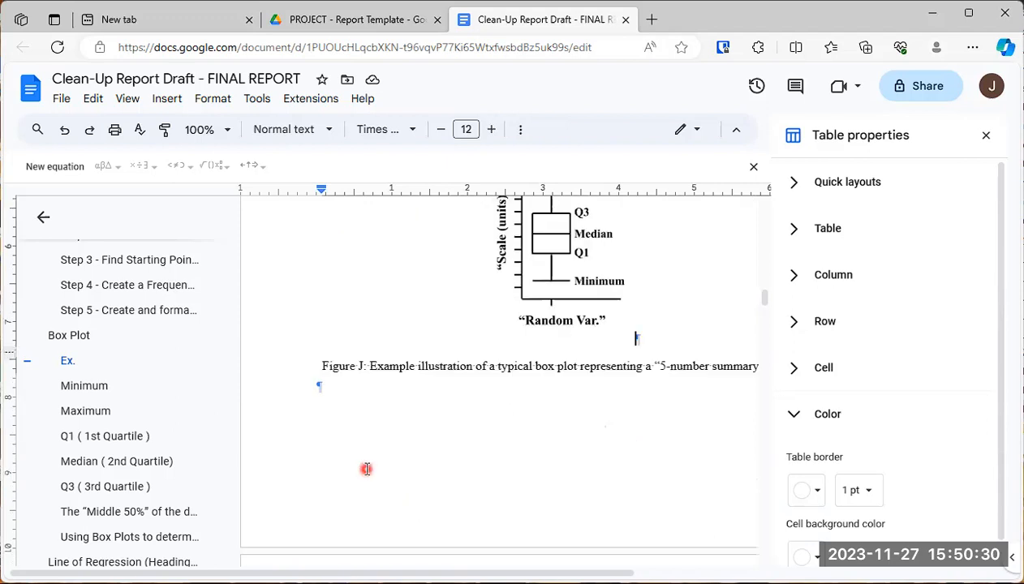
scroll(485, 408, down, 5)
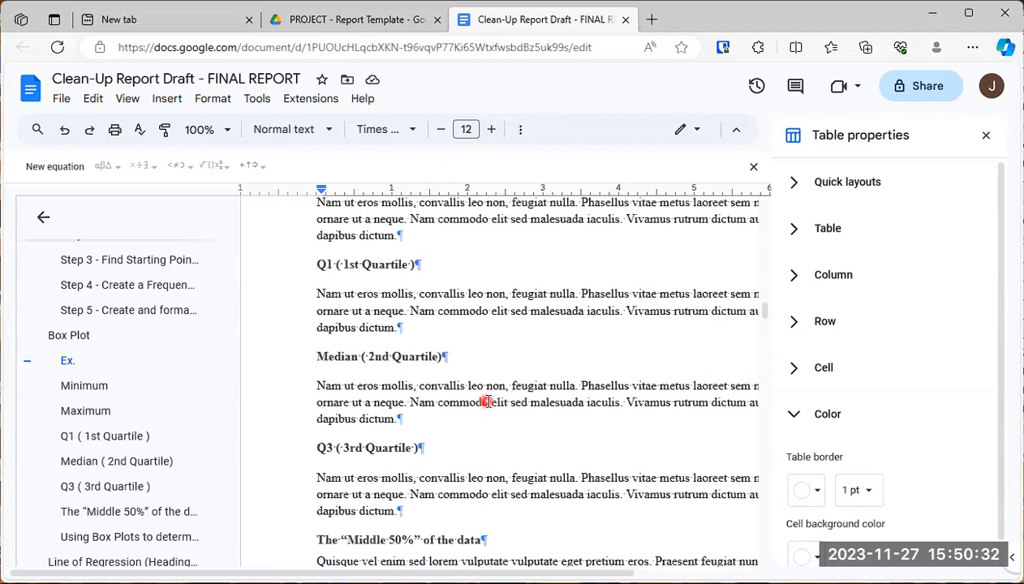
scroll(514, 367, up, 6)
scroll(512, 366, down, 9)
drag(766, 319, 754, 553)
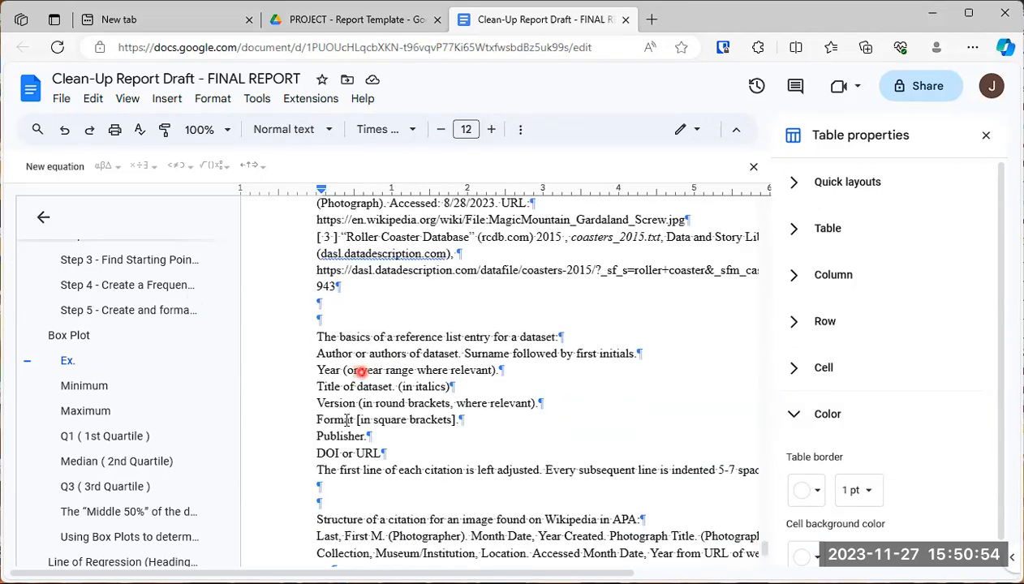
drag(321, 319, 494, 563)
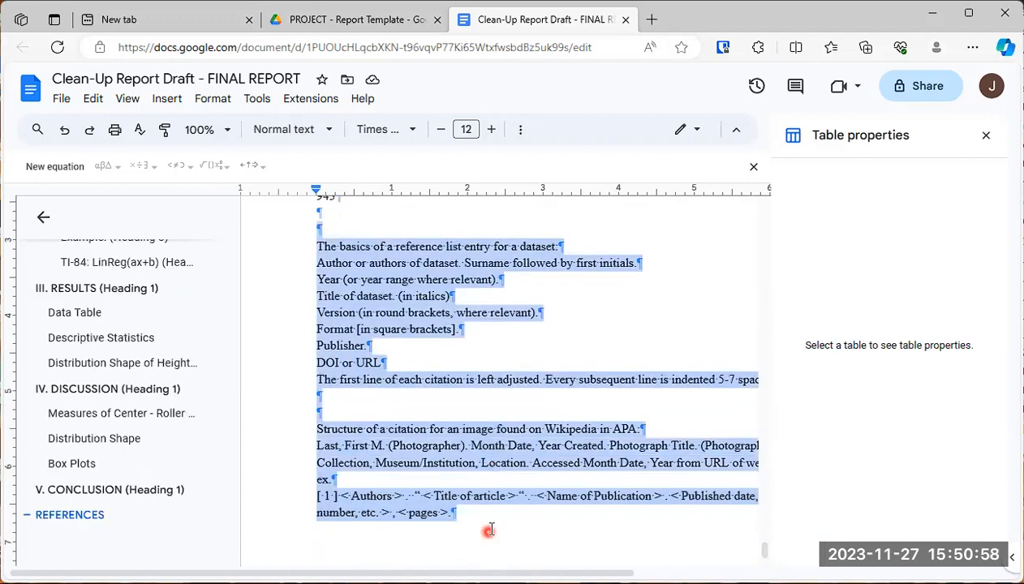
key(BackSpace)
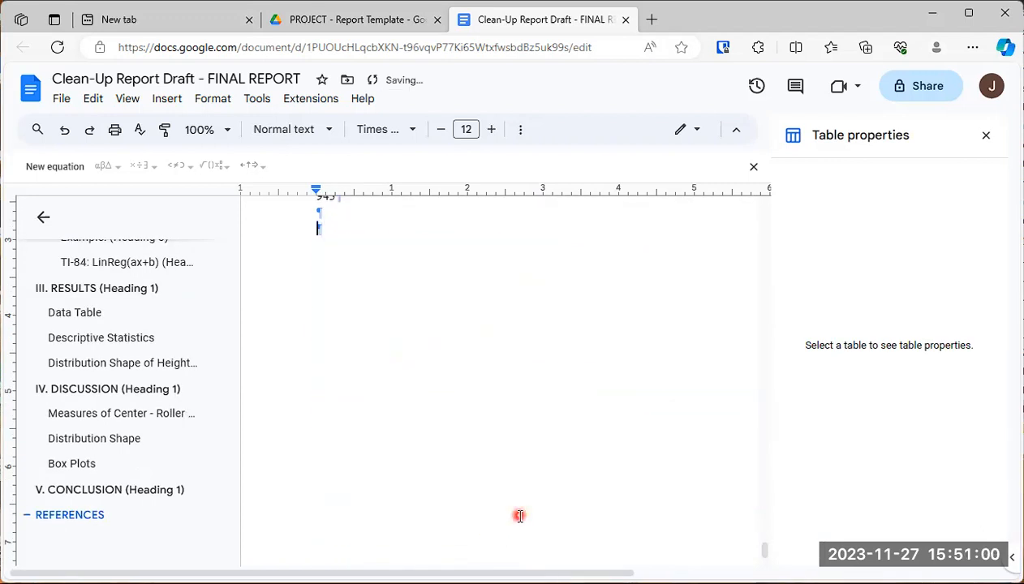
Delete the "(Heading 1)" note from the V. CONCLUSION heading.
scroll(519, 519, up, 5)
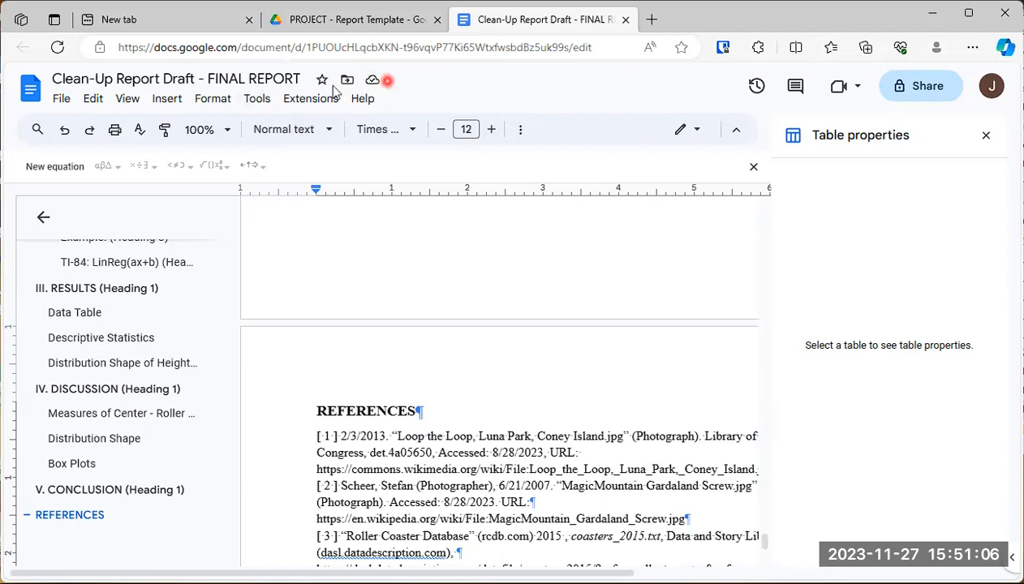
scroll(504, 422, up, 5)
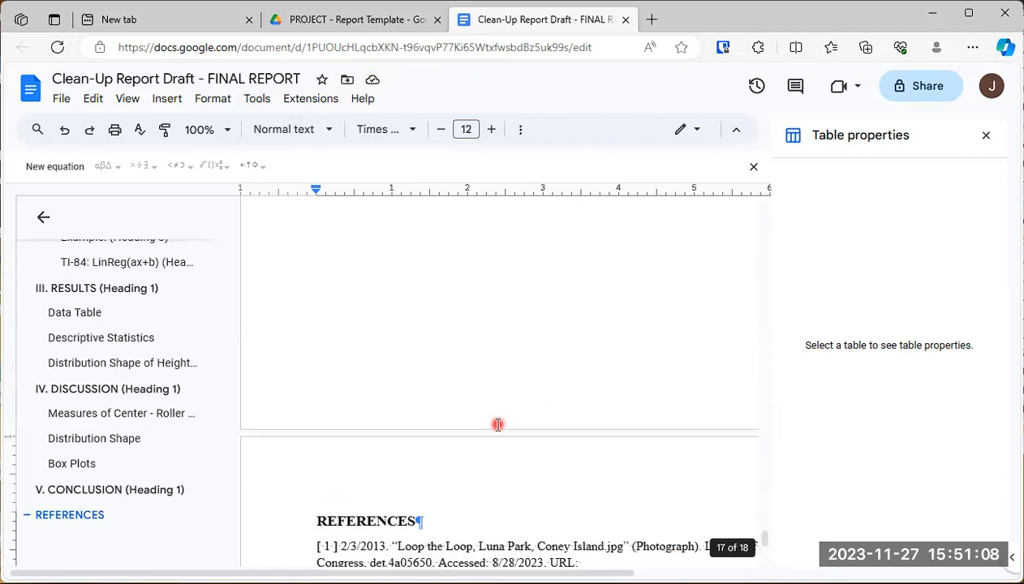
scroll(474, 428, up, 10)
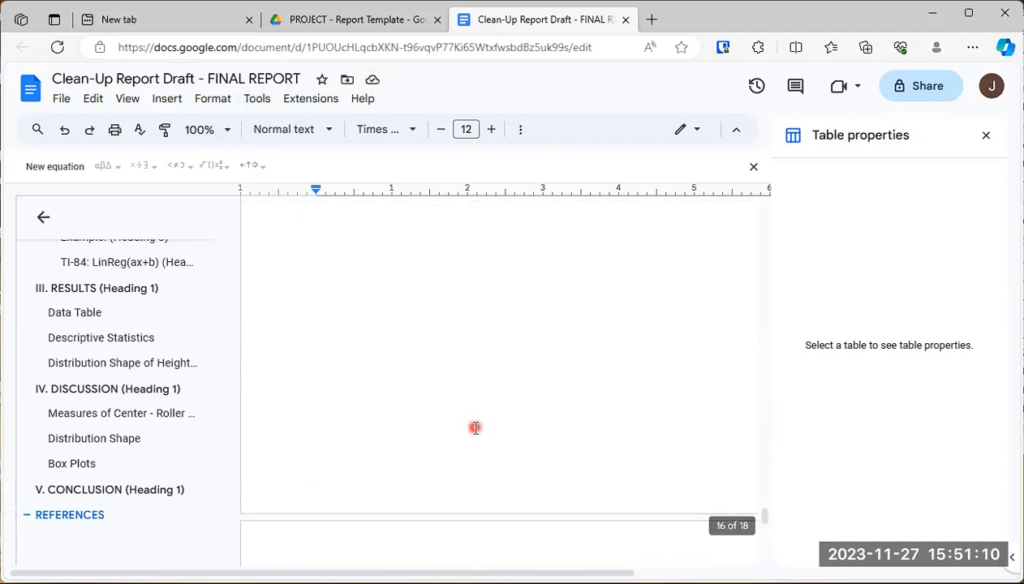
scroll(475, 422, down, 5)
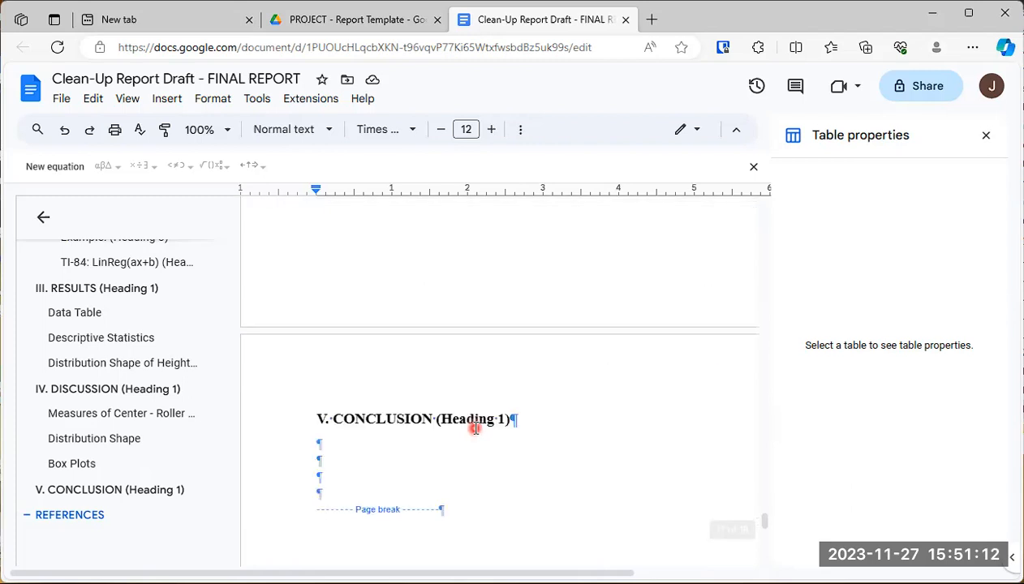
drag(514, 297, 429, 295)
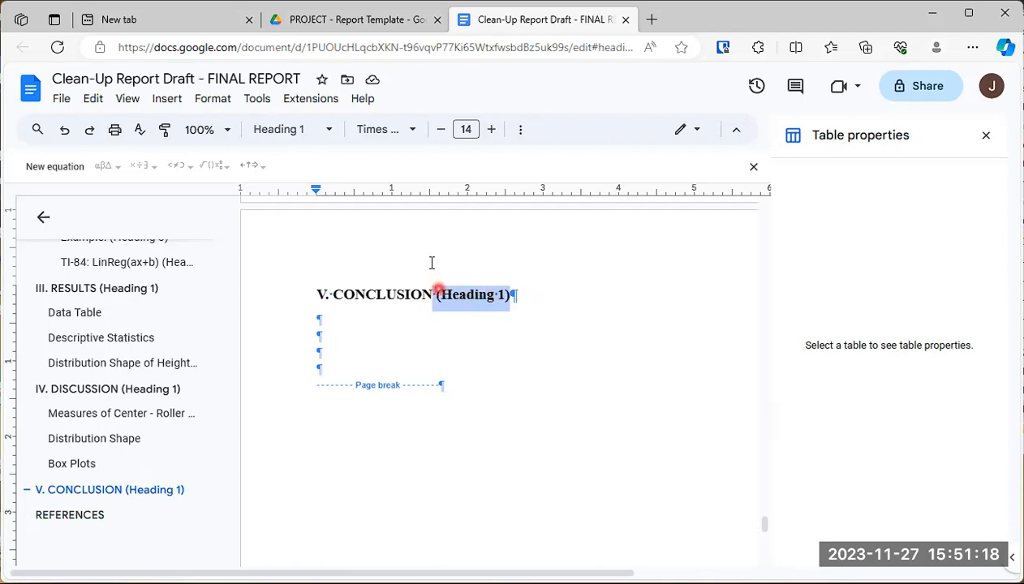
key(BackSpace)
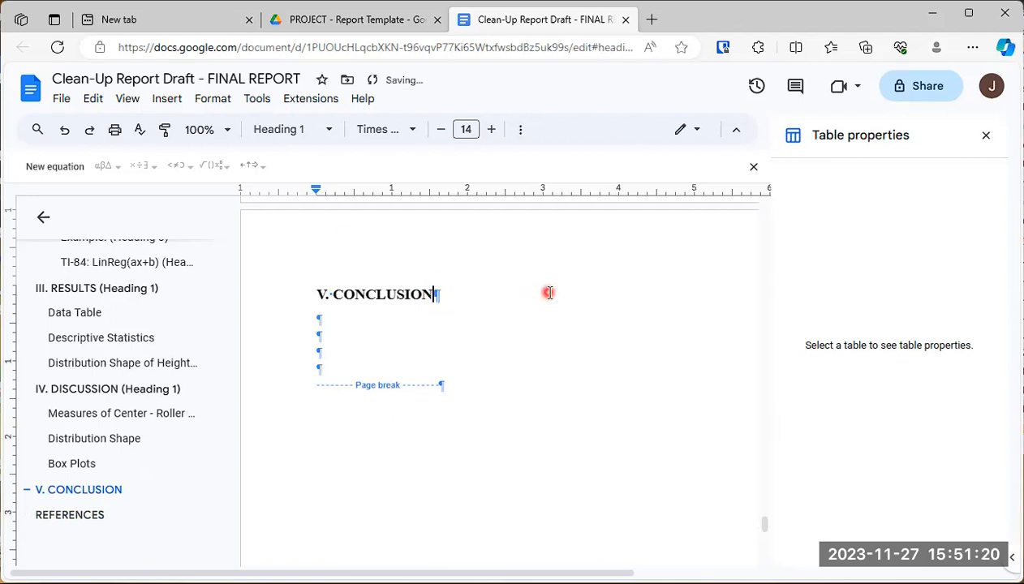
Remove the "(Heading 1)" note from the IV. DISCUSSION heading.
scroll(544, 331, down, 2)
scroll(549, 348, up, 5)
scroll(548, 349, up, 7)
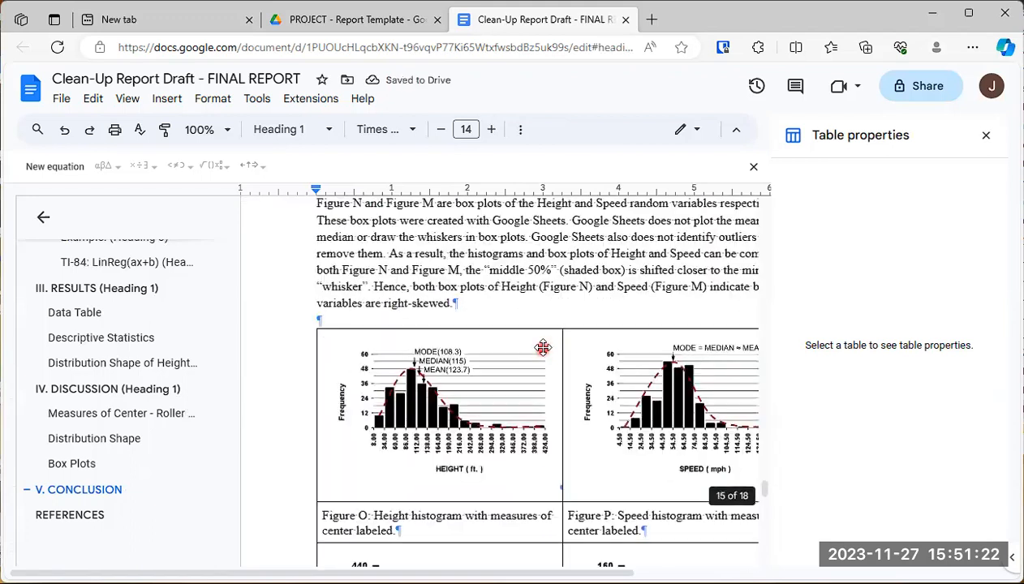
click(96, 391)
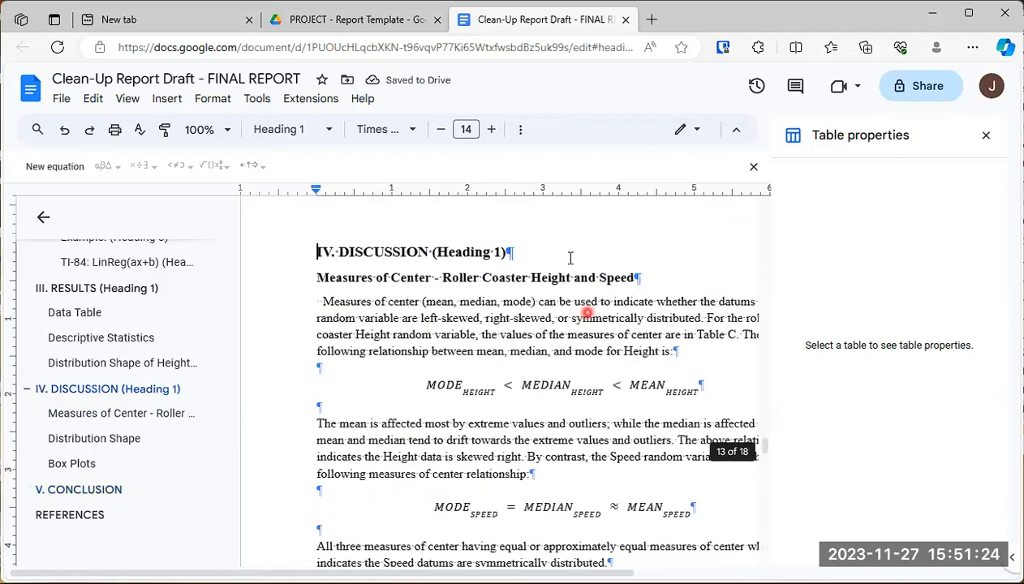
drag(541, 257, 435, 255)
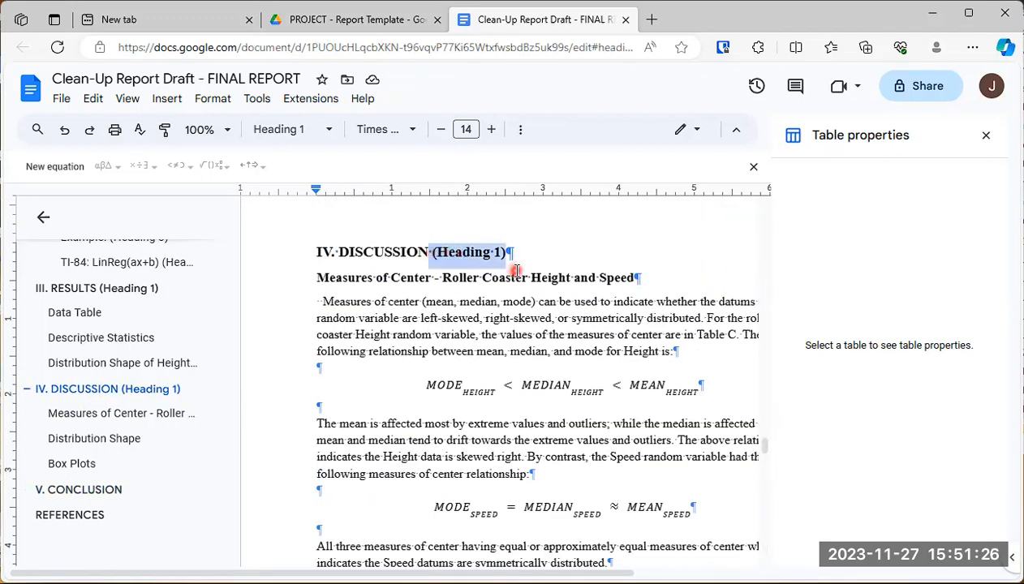
key(BackSpace)
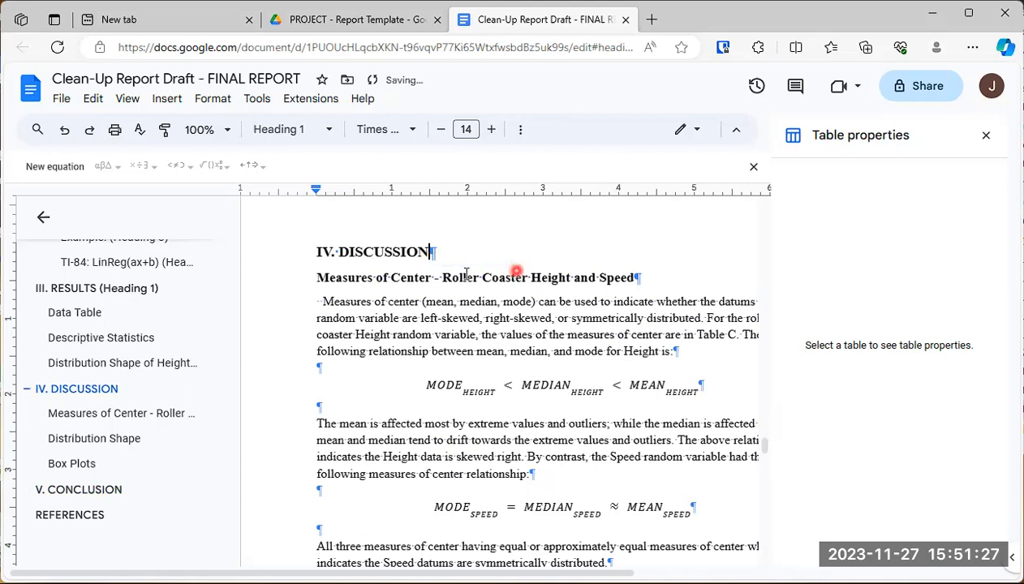
Delete the "(Heading 1)" note after the III. RESULTS heading.
click(126, 297)
drag(491, 254, 413, 256)
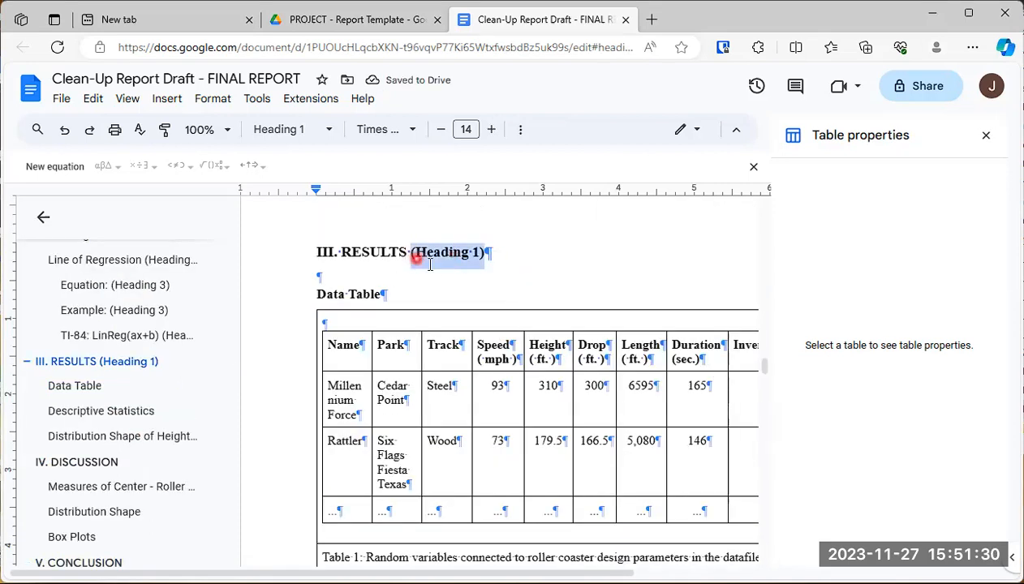
key(BackSpace)
Remove the "(Heading 1 style)" note from the II. DEFINITIONS heading.
scroll(142, 359, up, 6)
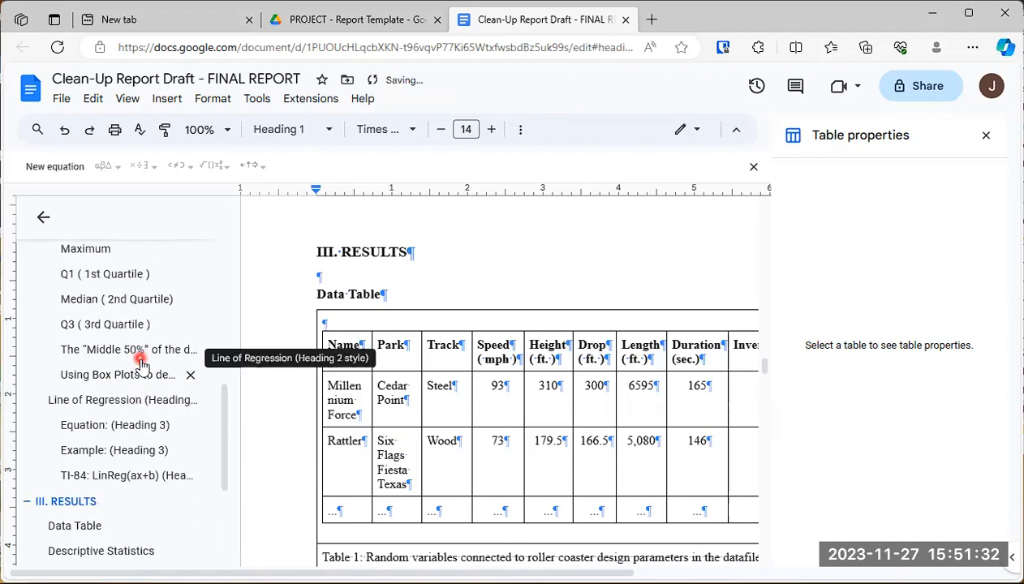
scroll(122, 341, up, 1)
click(107, 274)
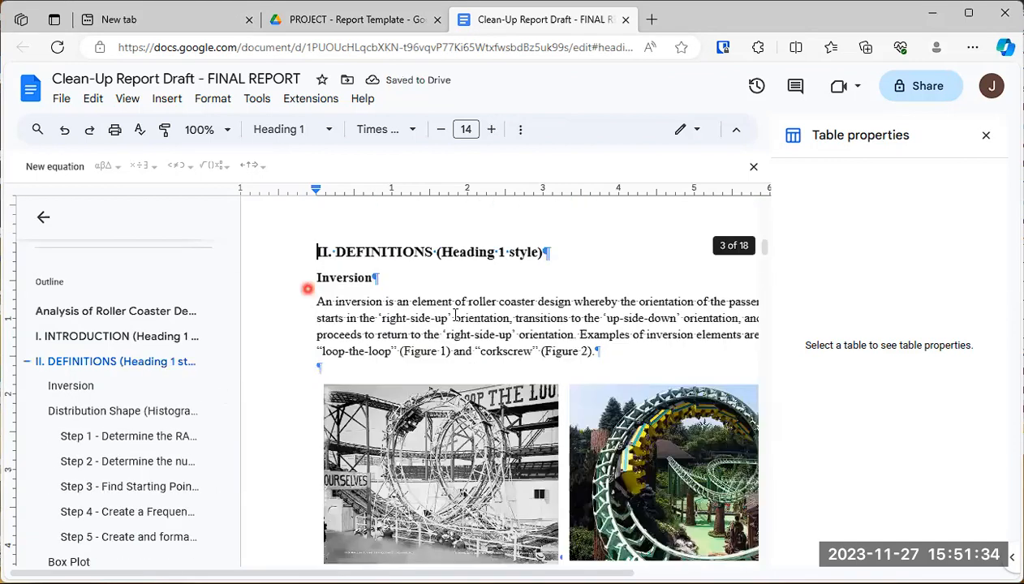
drag(560, 251, 436, 252)
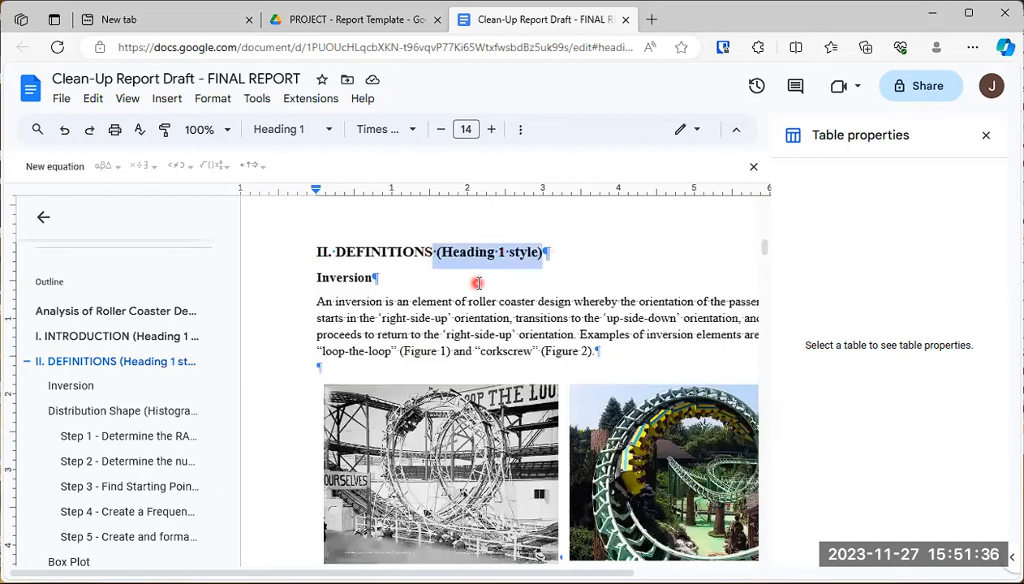
key(BackSpace)
Delete the "(Heading 1 style)" note from the I. INTRODUCTION heading.
scroll(133, 349, up, 1)
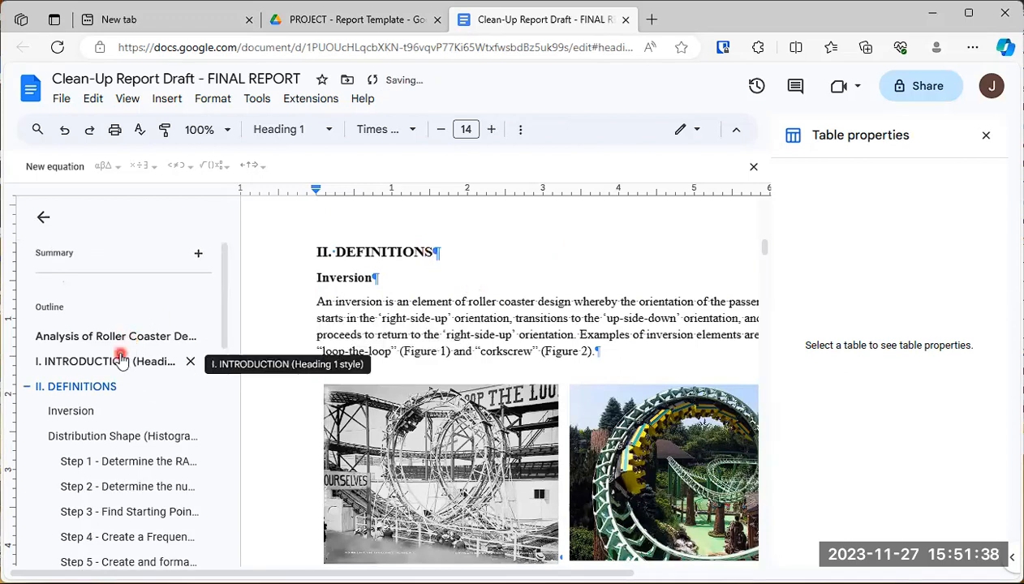
click(119, 359)
drag(560, 252, 449, 254)
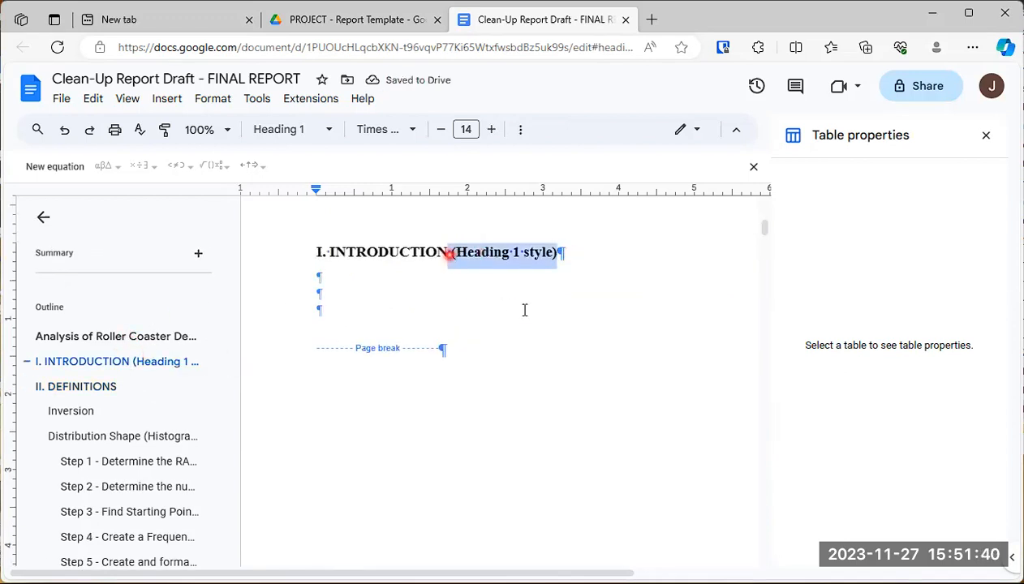
key(BackSpace)
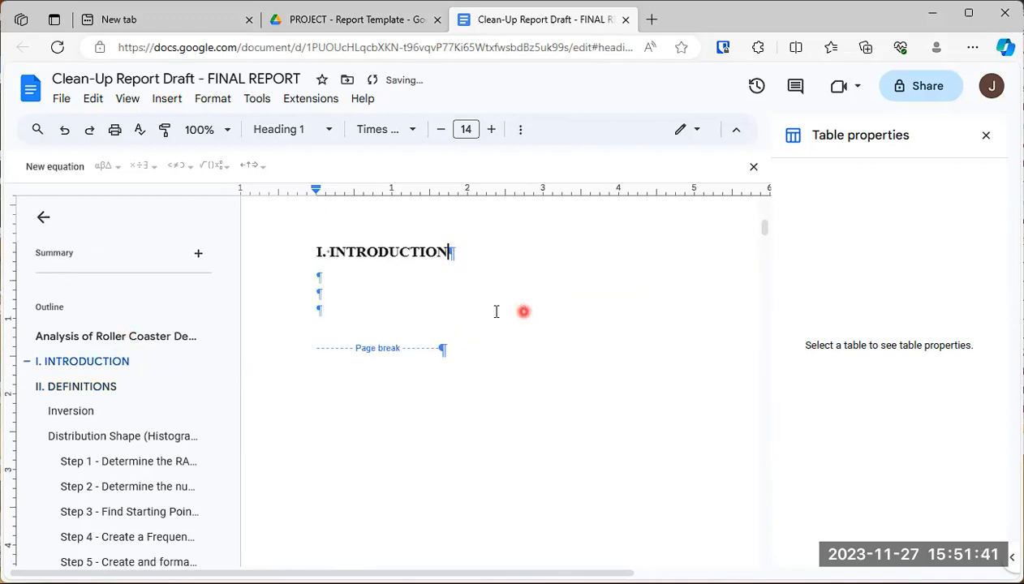
Review the title page, checking the report title, author name, course and term lines, and the spacing before the page break.
click(132, 340)
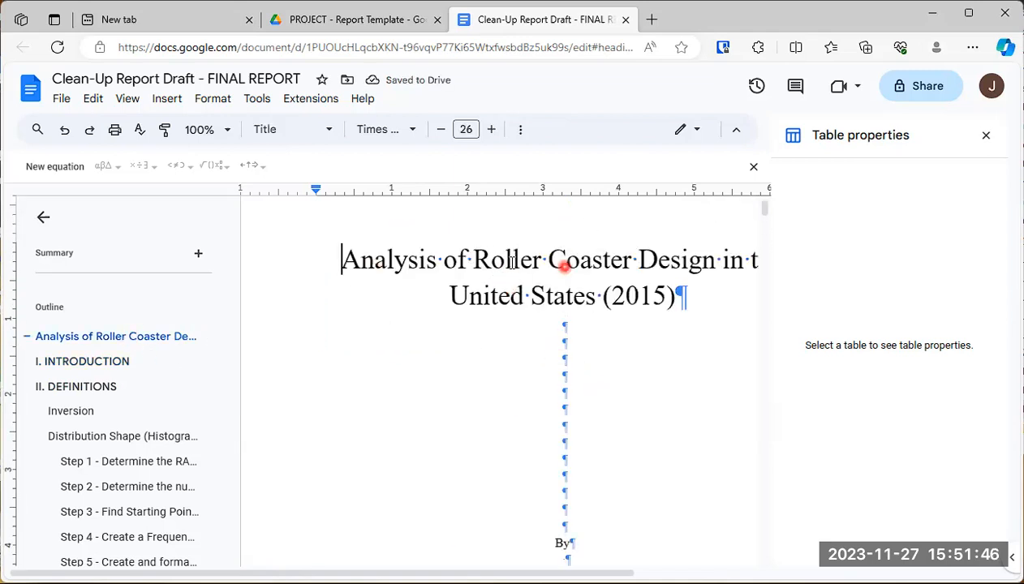
drag(674, 297, 354, 264)
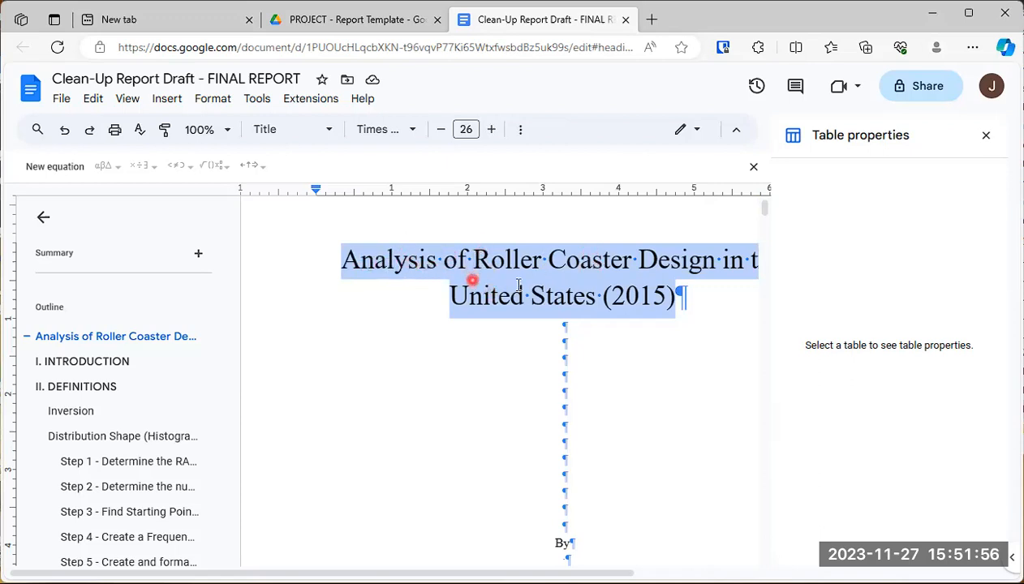
mouse_move(512, 571)
mouse_down()
mouse_move(627, 573)
mouse_move(513, 574)
mouse_up()
scroll(536, 325, down, 2)
scroll(401, 302, up, 3)
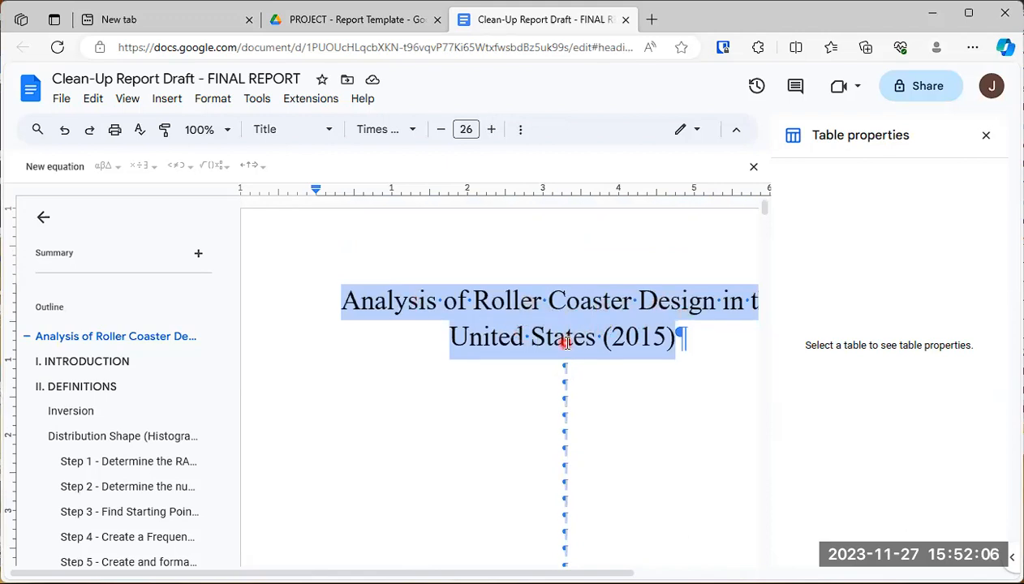
scroll(590, 394, down, 2)
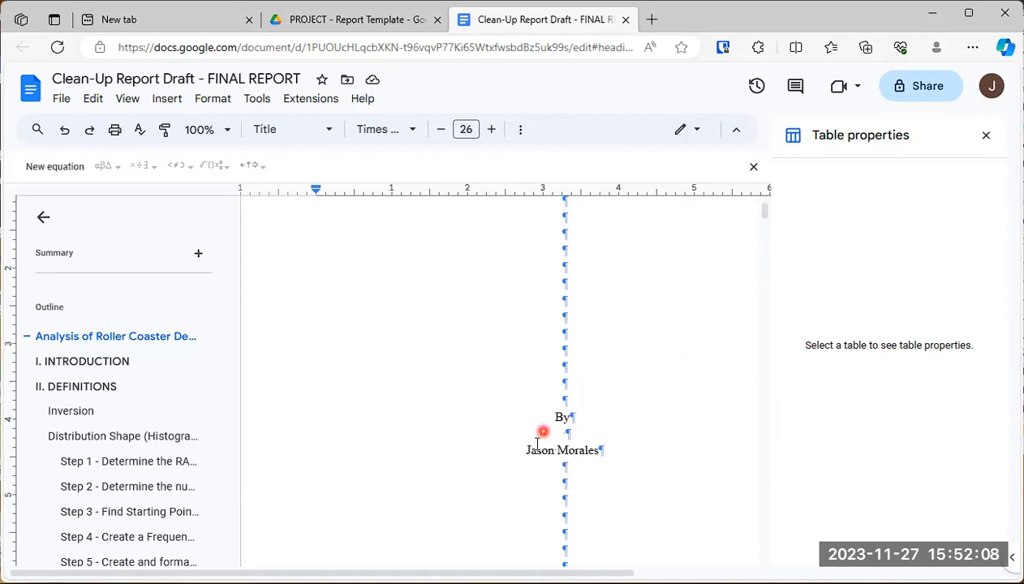
scroll(615, 426, down, 4)
click(520, 382)
drag(546, 382, 638, 399)
click(608, 347)
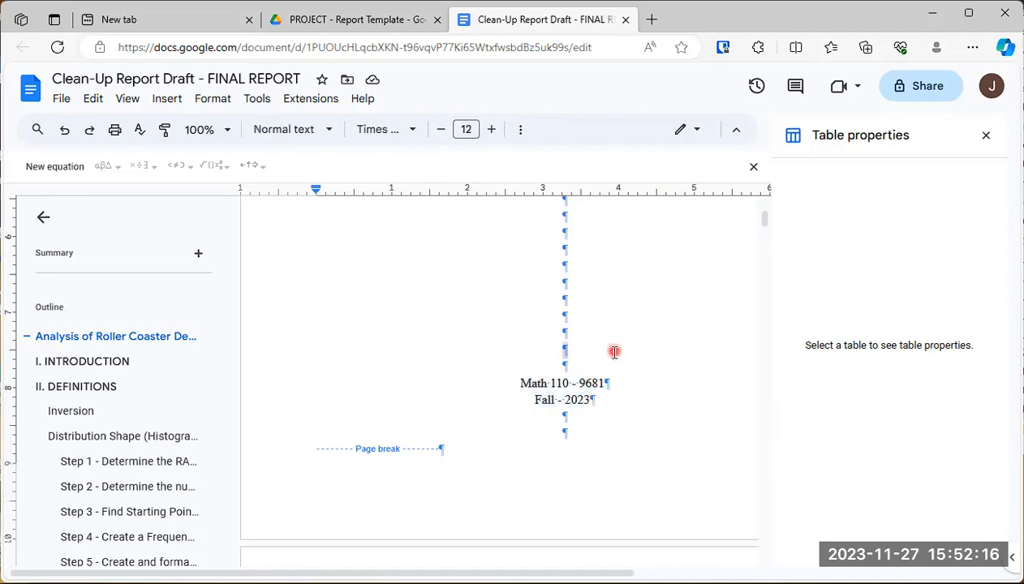
scroll(613, 353, down, 2)
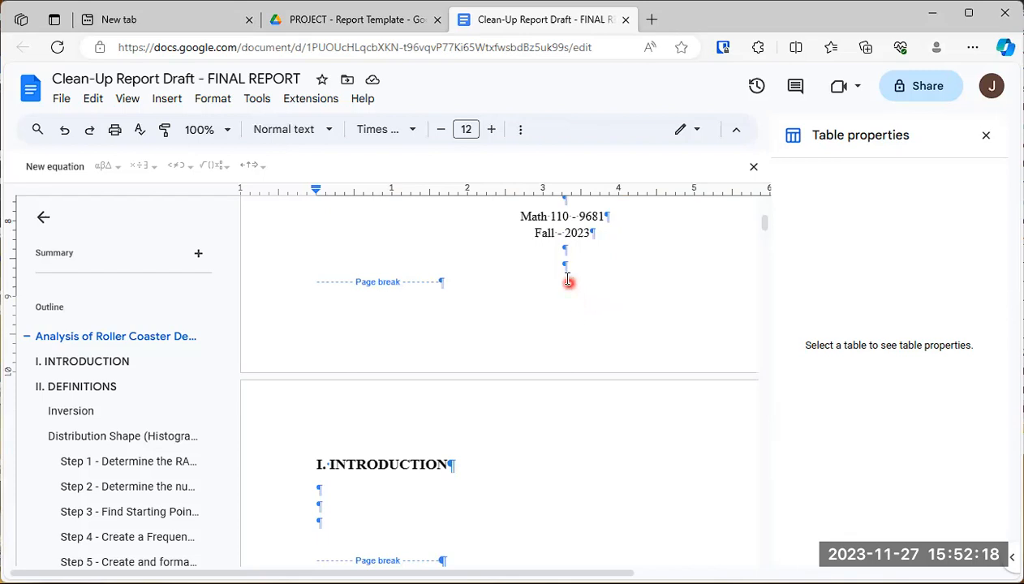
key(Return)
click(551, 259)
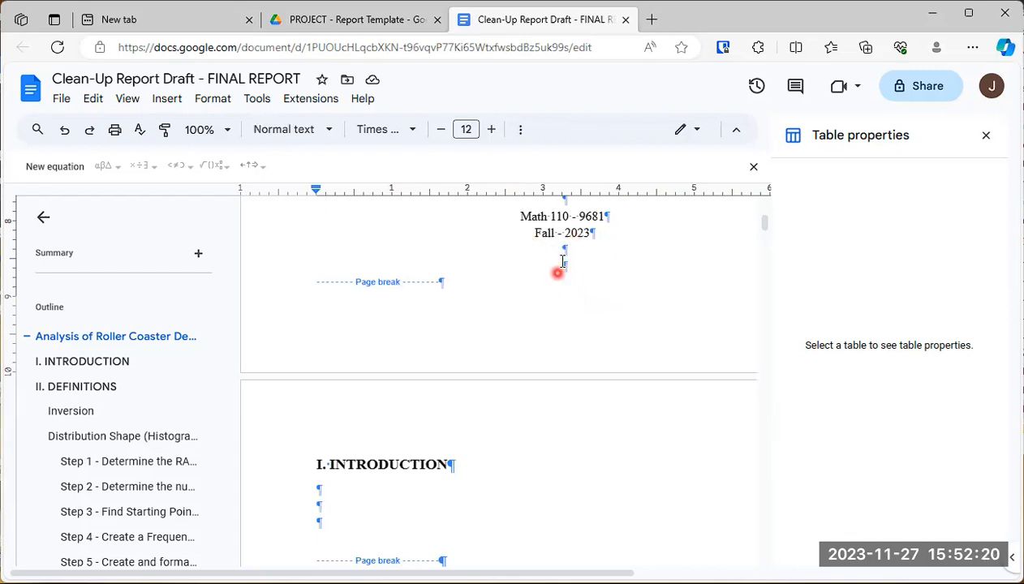
scroll(560, 261, up, 2)
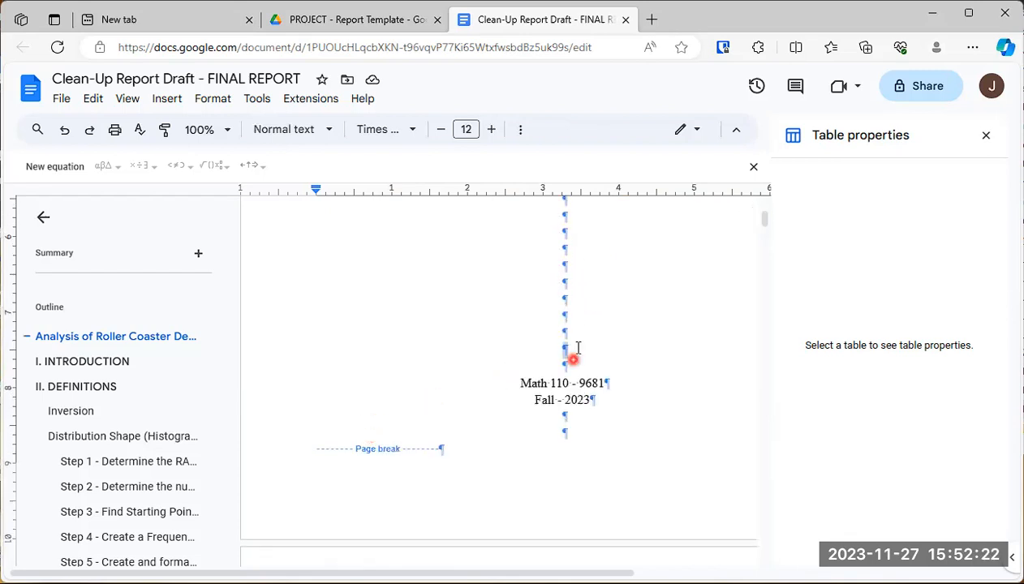
Hide the non-printing characters to view the title page without them, and turn them back on.
click(91, 98)
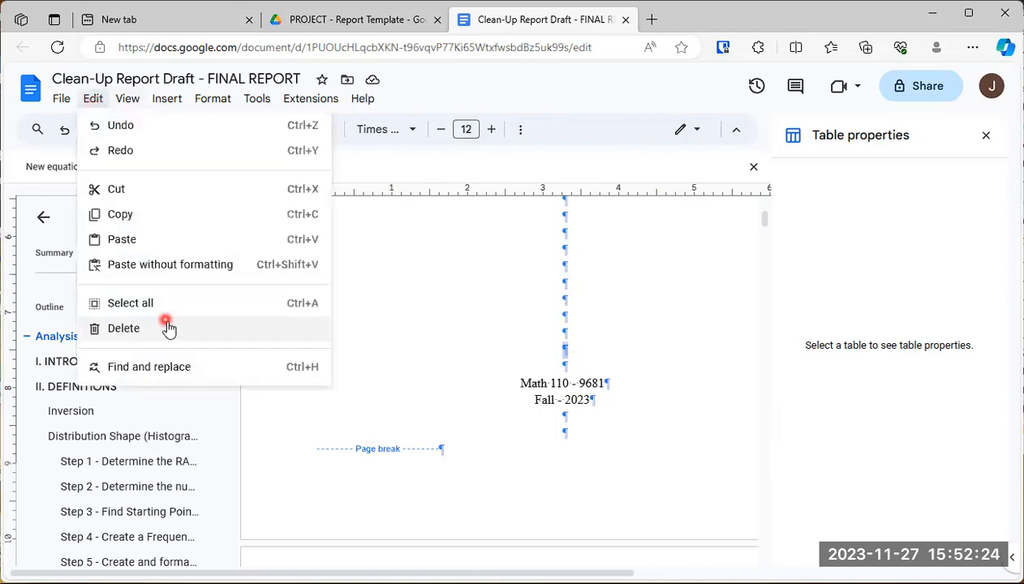
click(125, 100)
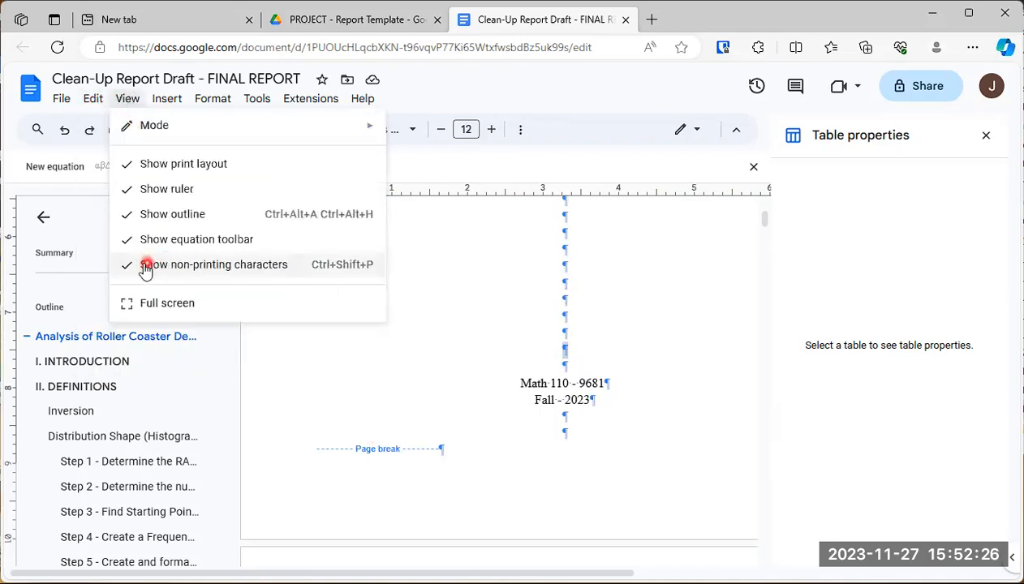
click(227, 270)
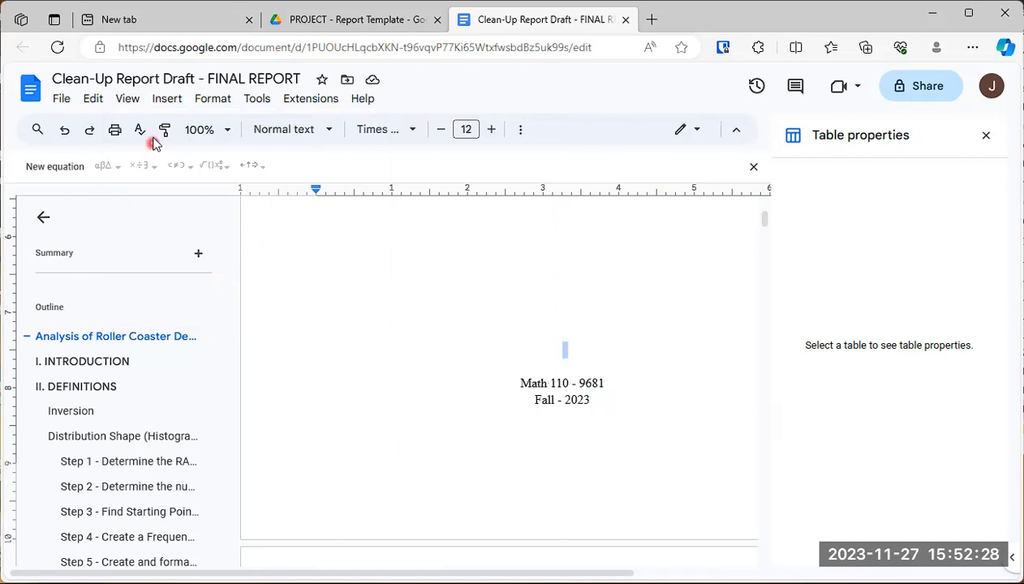
click(130, 99)
click(158, 268)
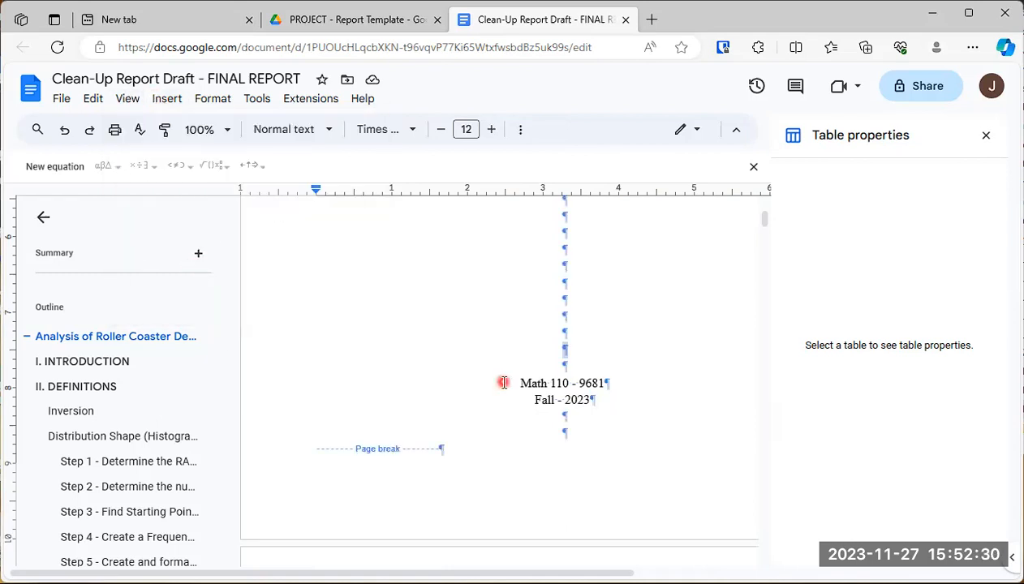
Review the Introduction and Definitions pages, checking how the histogram Step 2 formulas split across the page boundary.
scroll(608, 369, down, 4)
scroll(568, 369, down, 2)
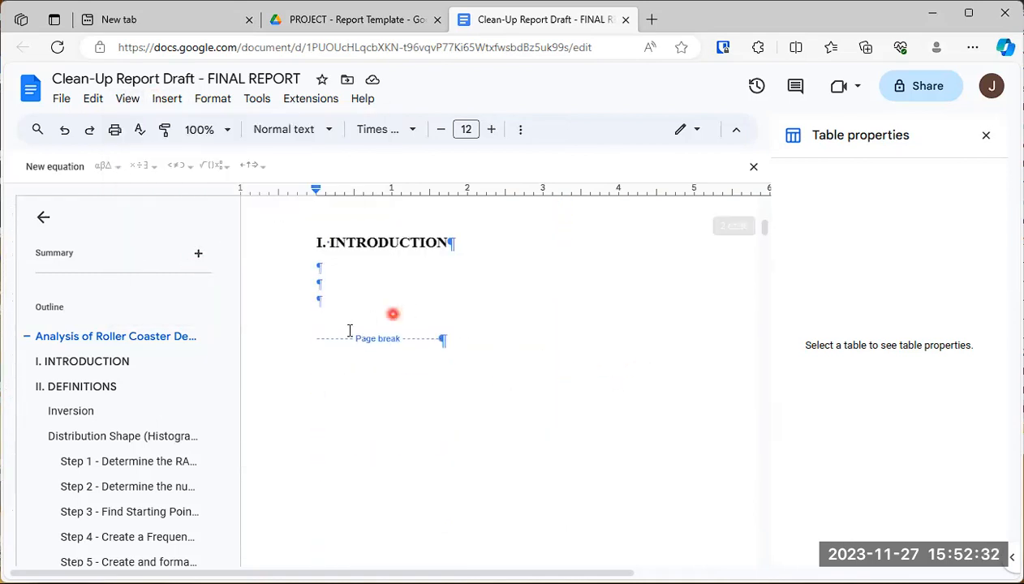
scroll(508, 371, down, 10)
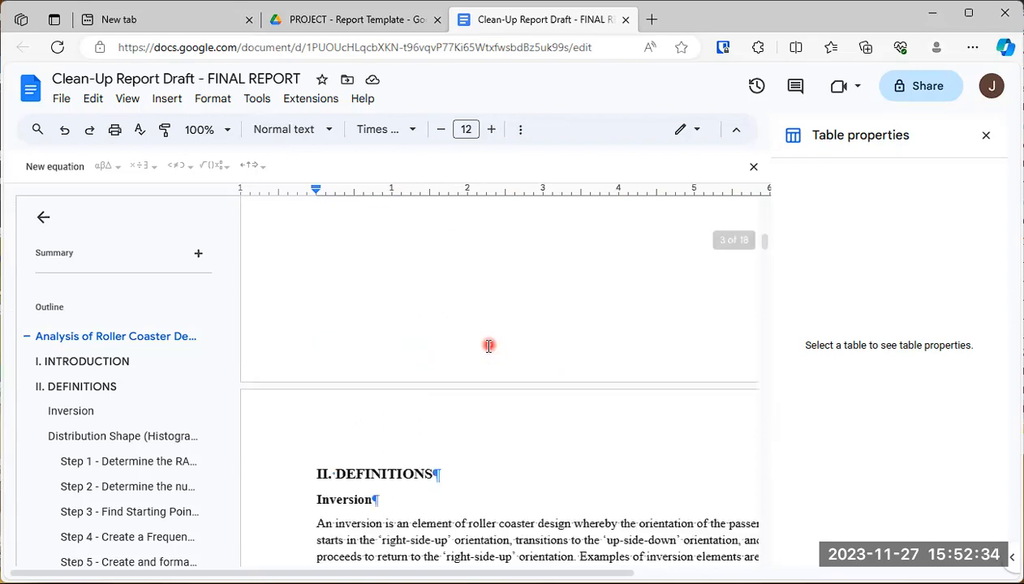
scroll(410, 251, down, 7)
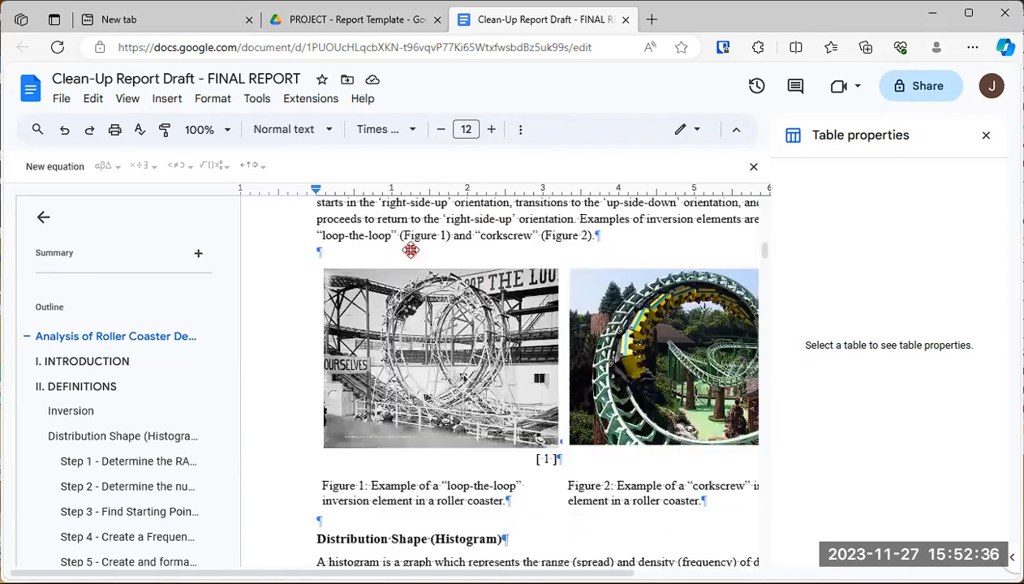
scroll(410, 254, down, 4)
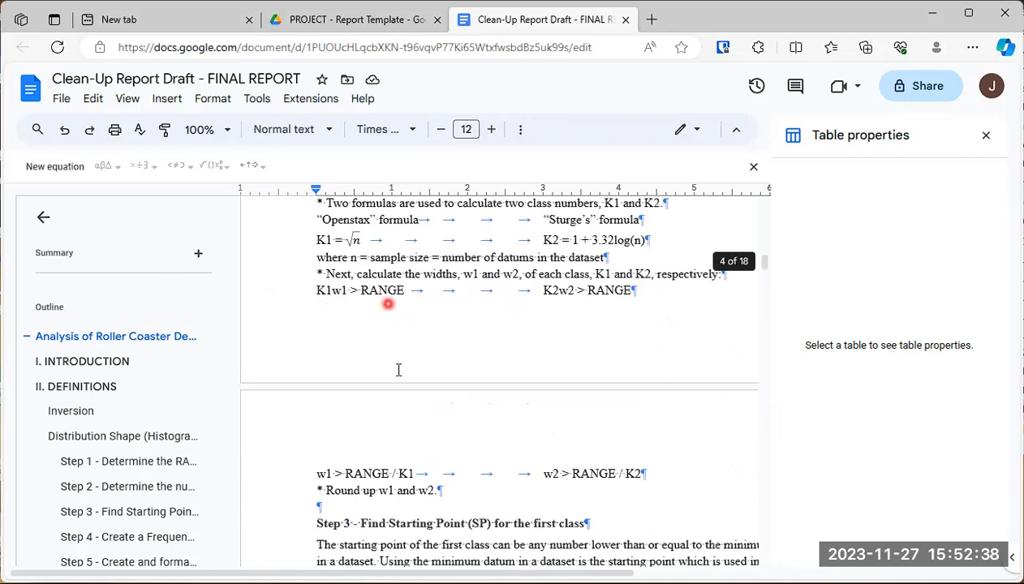
scroll(398, 362, up, 8)
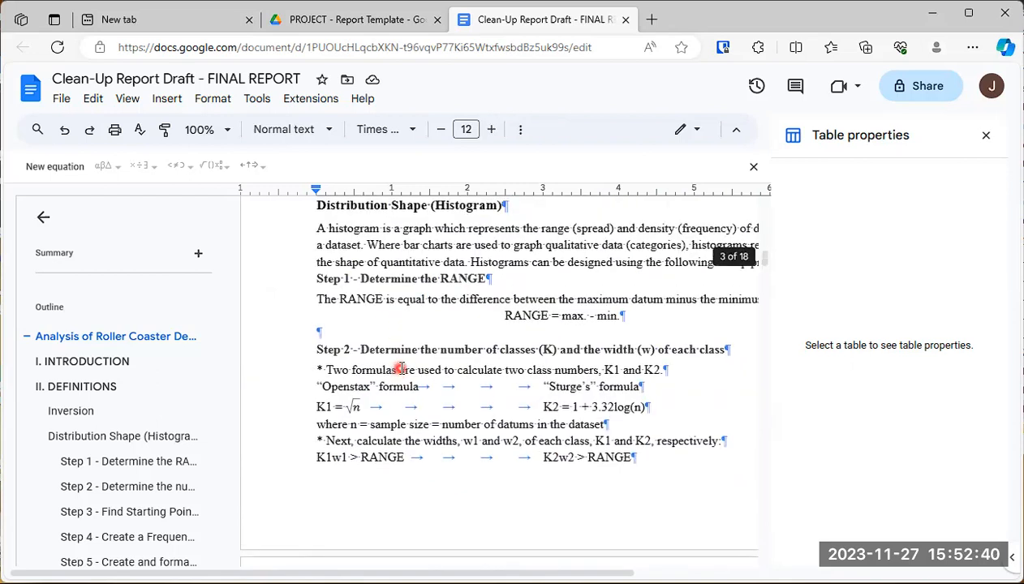
scroll(451, 337, down, 8)
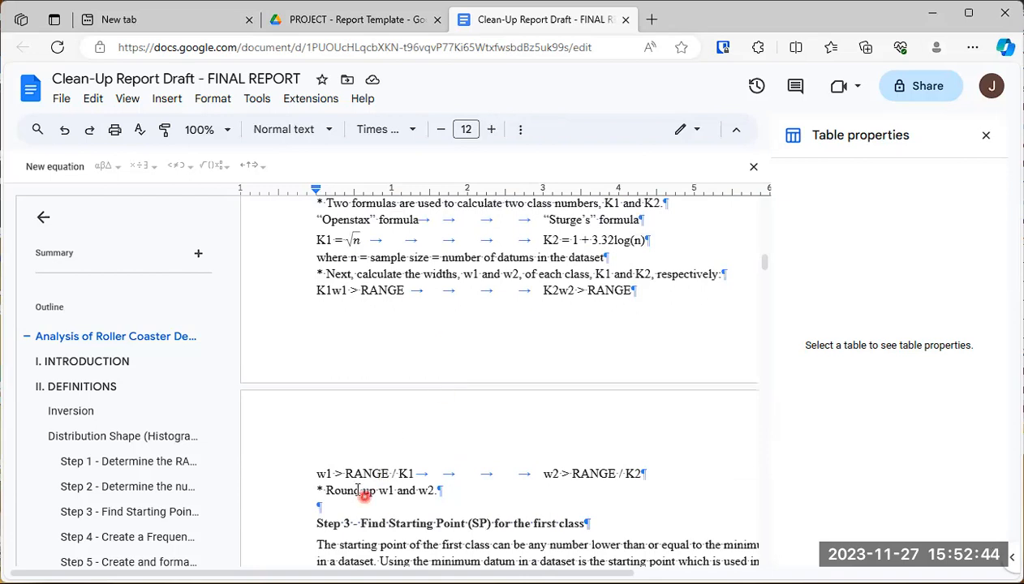
Delete the empty line above the Distribution Shape (Histogram) heading.
scroll(370, 421, up, 2)
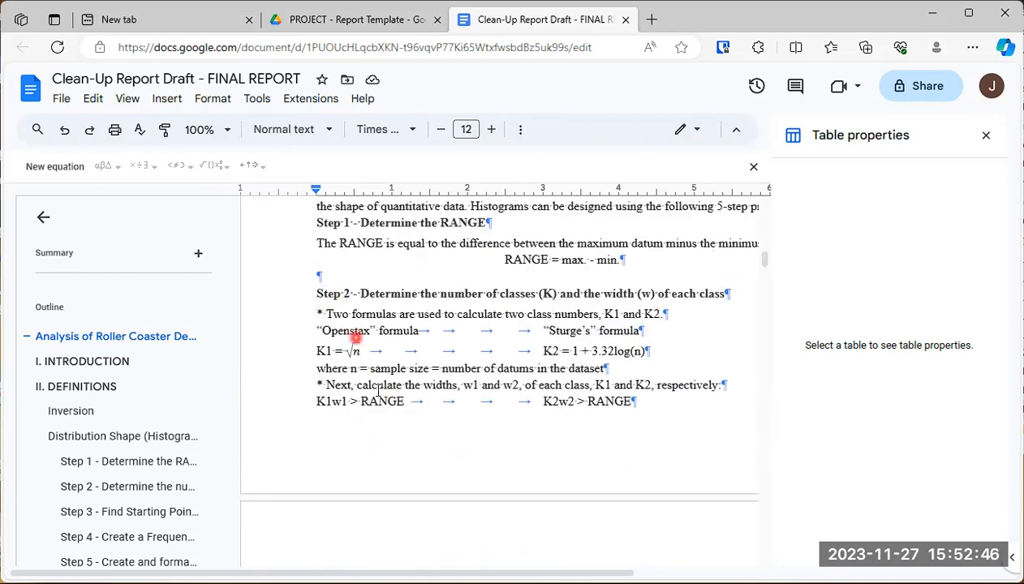
scroll(354, 420, down, 2)
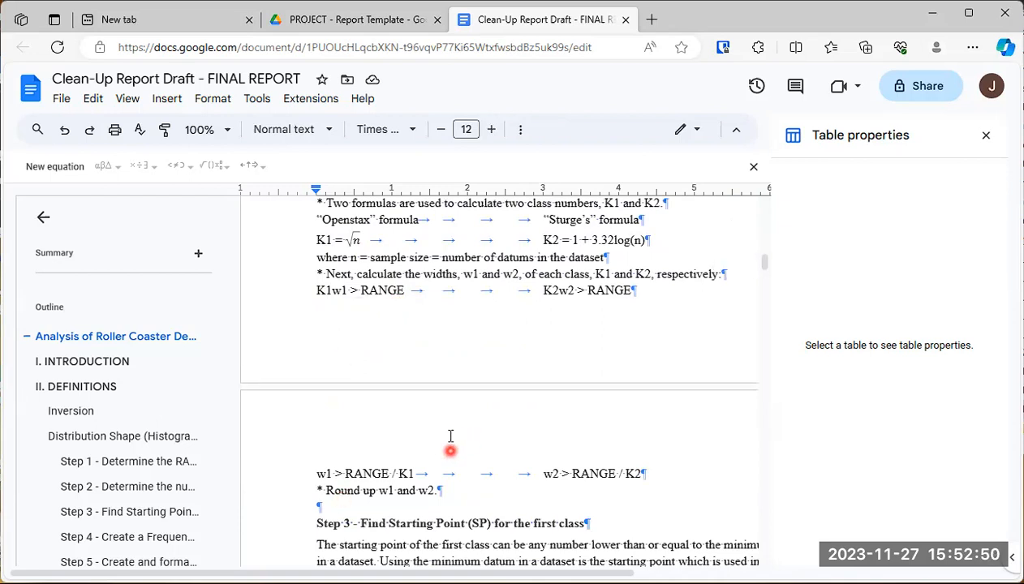
scroll(467, 377, up, 5)
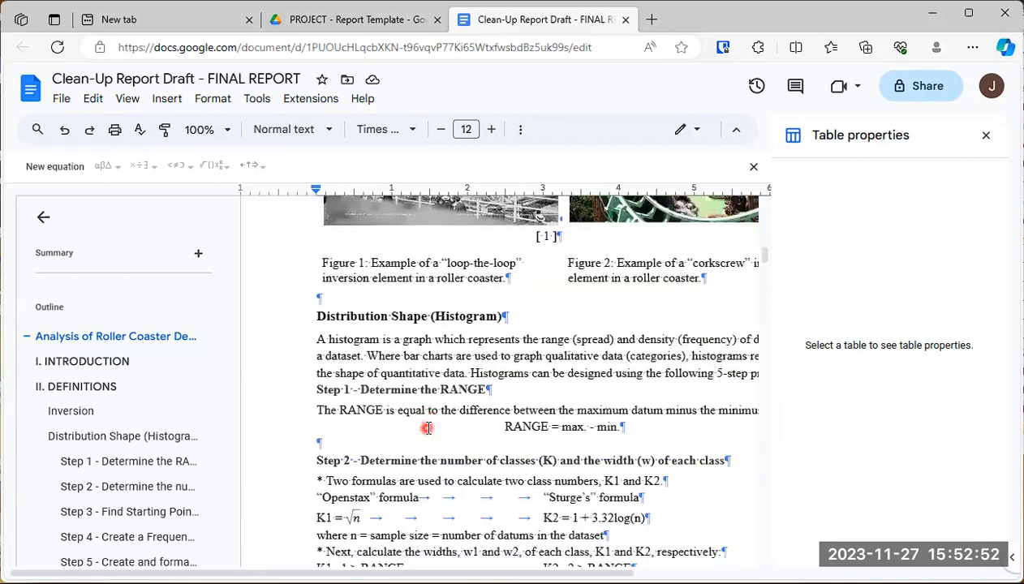
scroll(459, 410, up, 6)
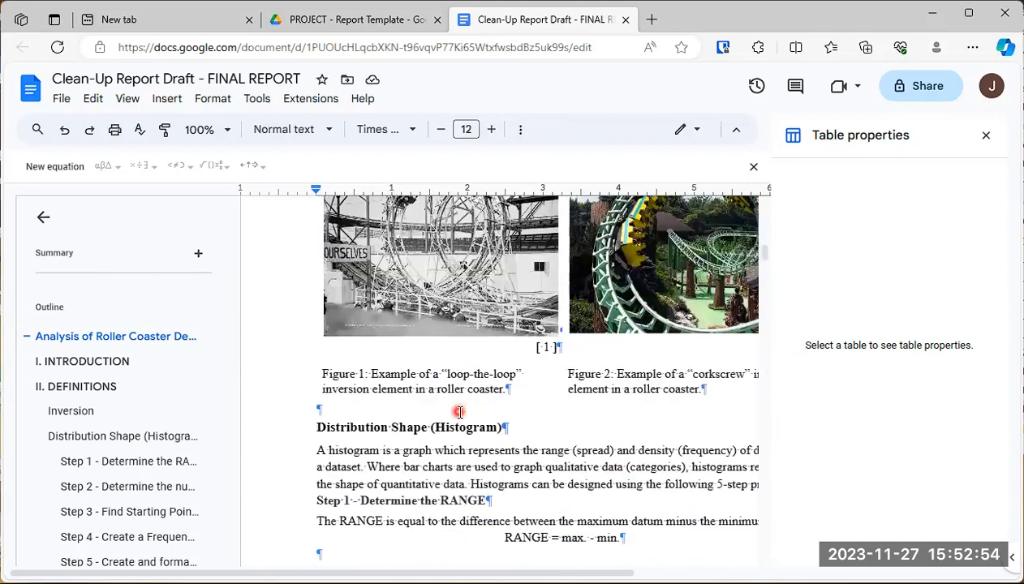
scroll(457, 412, down, 4)
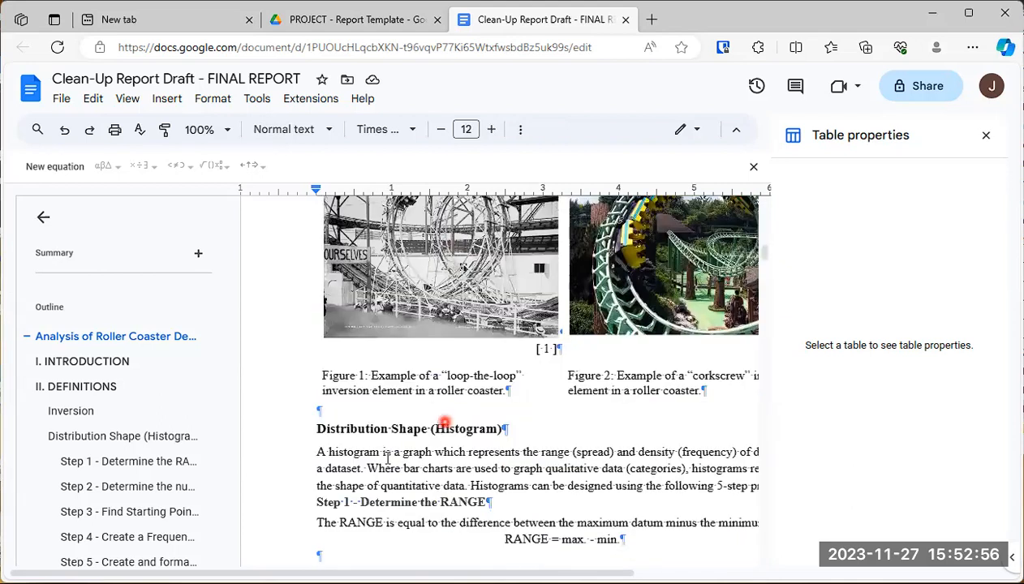
click(327, 410)
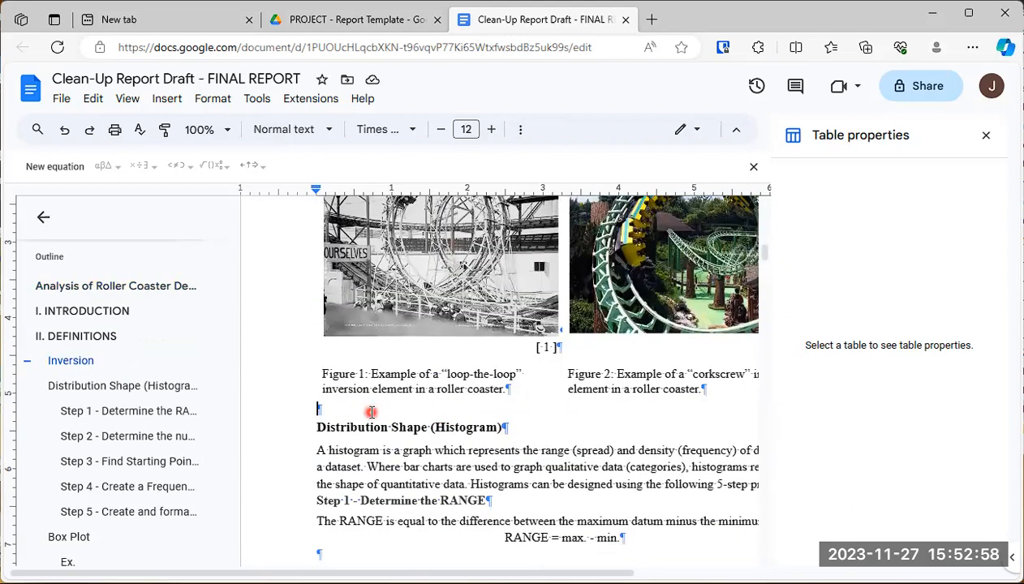
key(Delete)
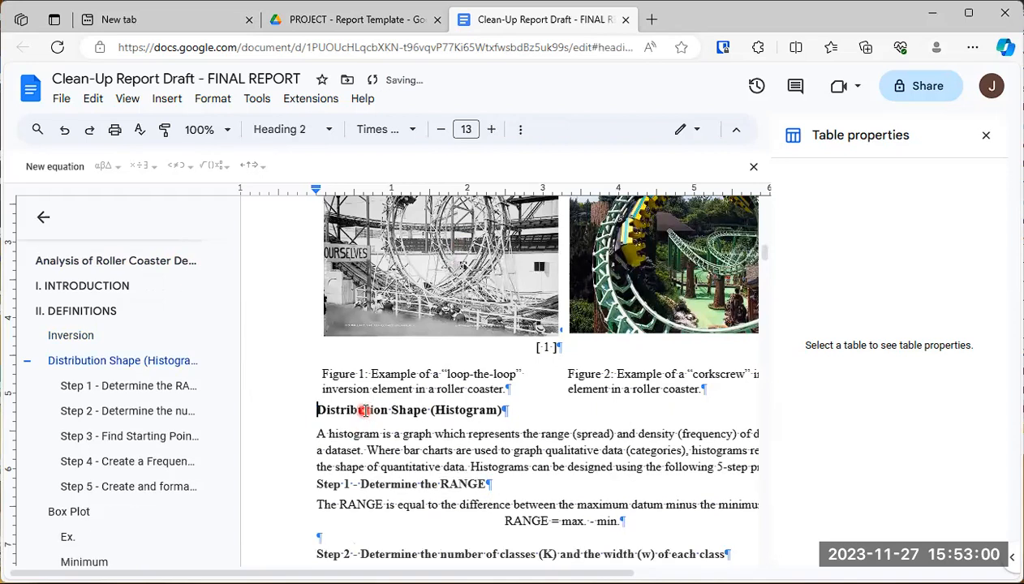
Delete the empty lines above the Step 2 and Step 3 headings of the histogram procedure.
scroll(380, 454, down, 3)
click(336, 373)
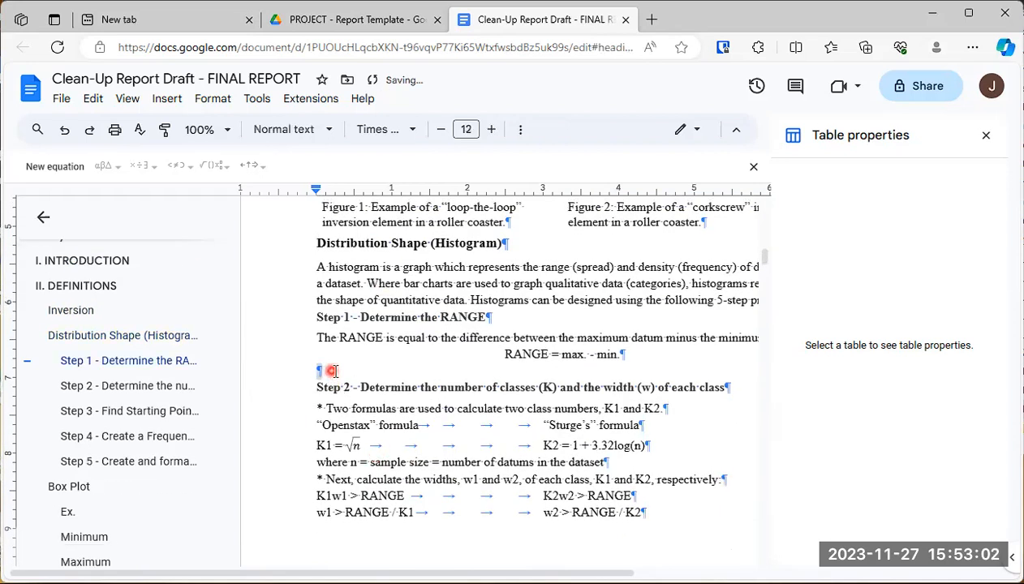
key(Delete)
scroll(357, 389, down, 3)
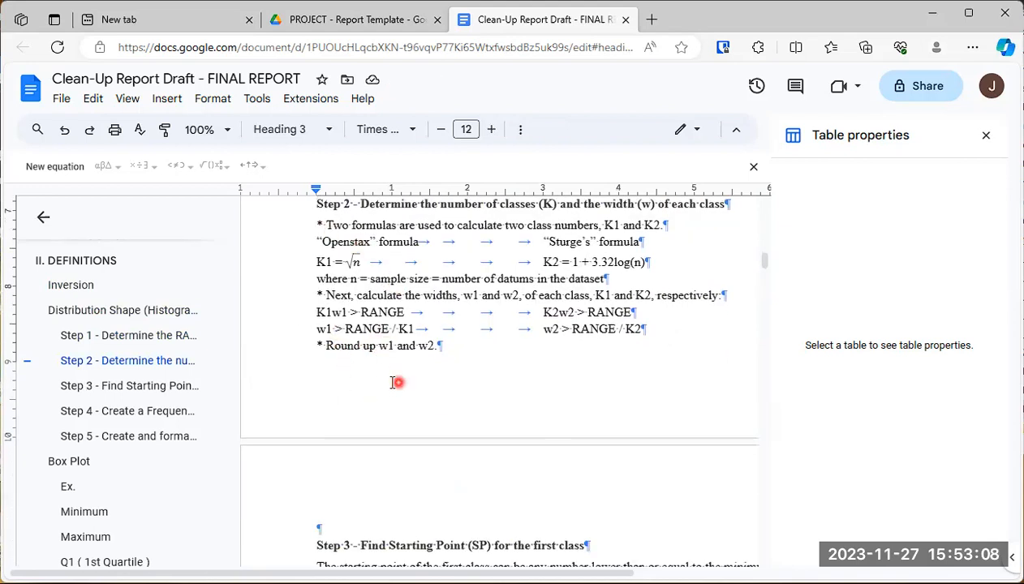
scroll(395, 381, down, 2)
click(320, 415)
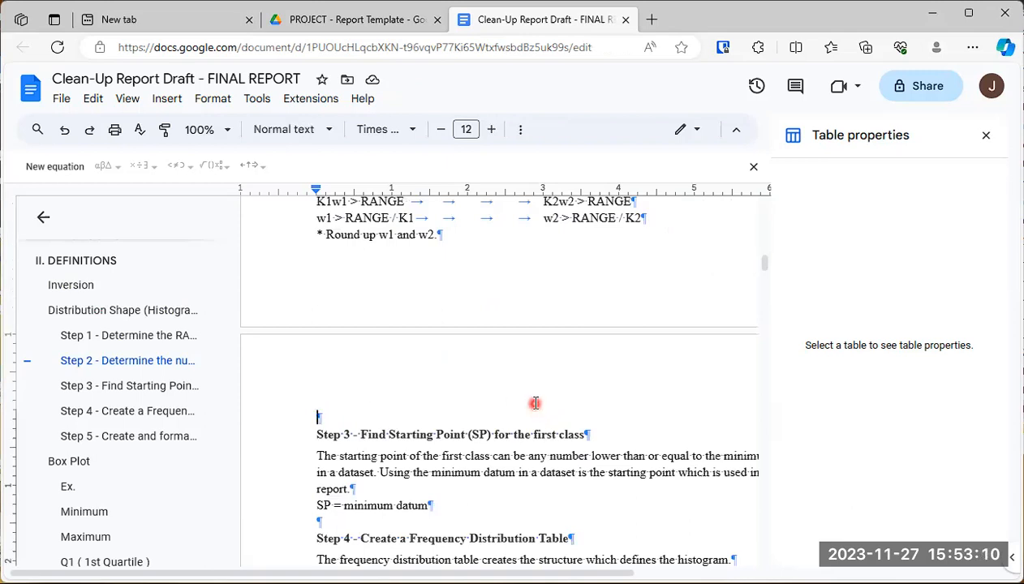
key(Delete)
Review the rest of the Definitions pages, checking page breaks around the frequency table, the histogram, and the box plot sections and figure captions.
scroll(509, 394, down, 7)
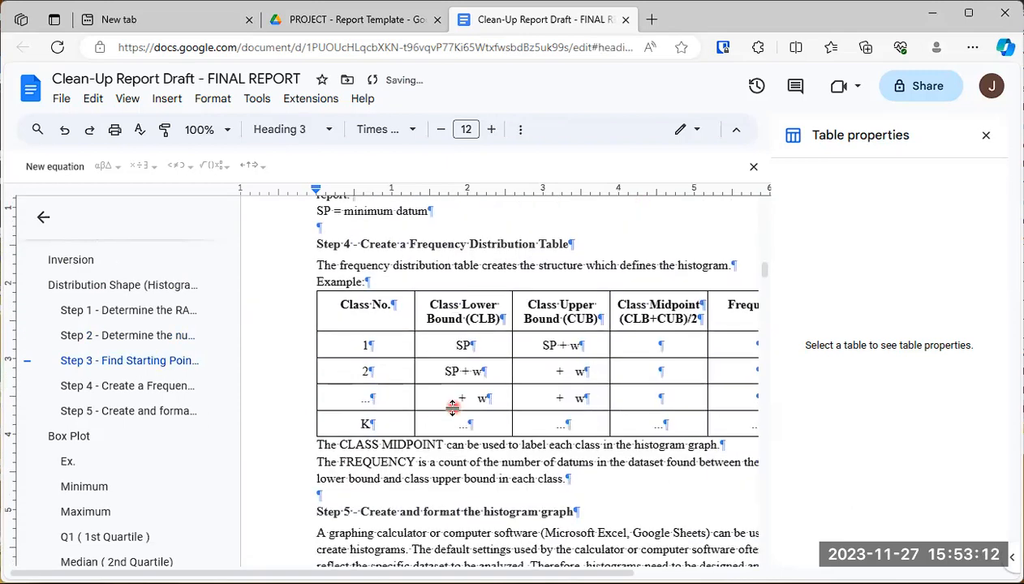
scroll(453, 408, down, 1)
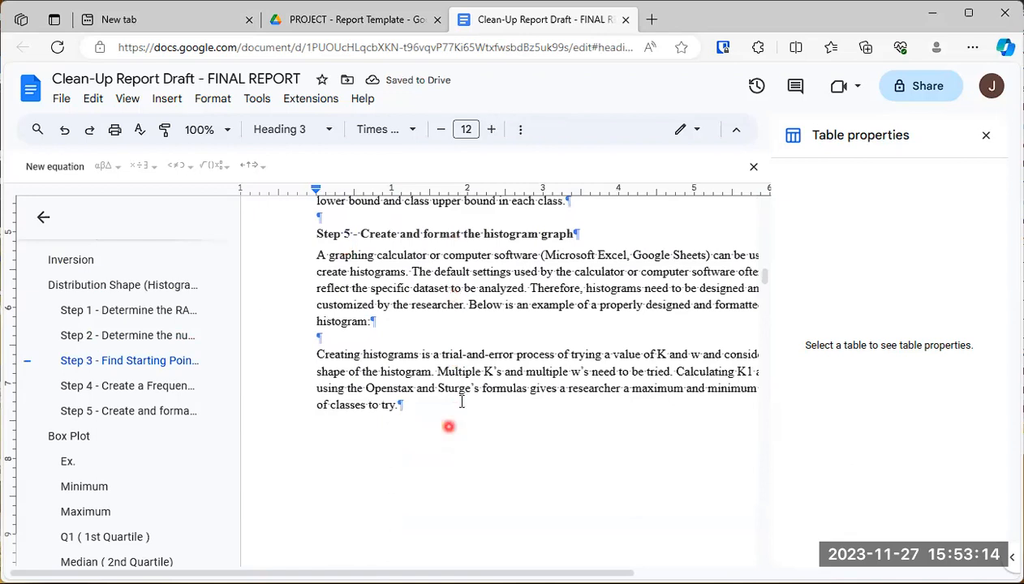
scroll(461, 401, down, 10)
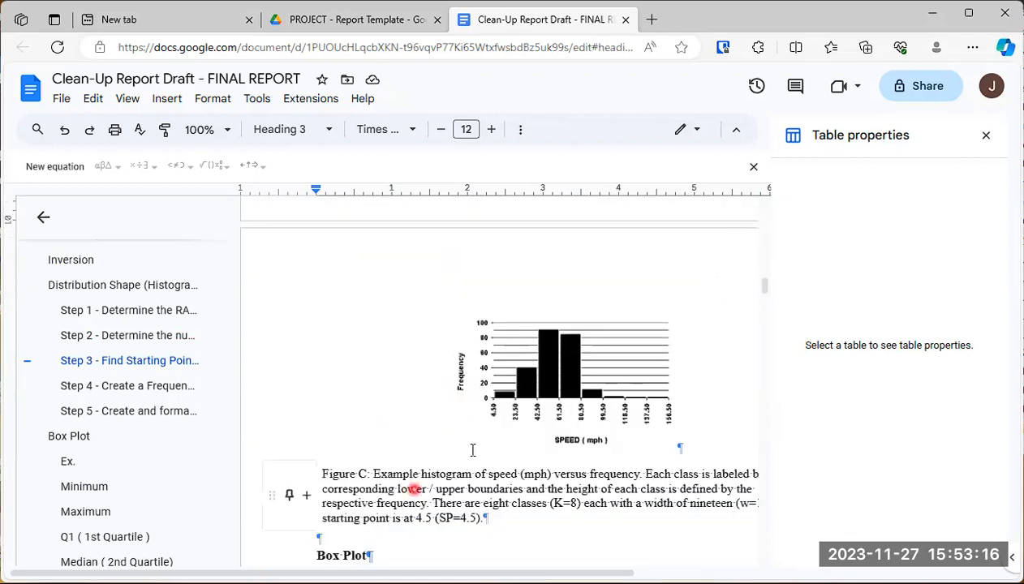
scroll(463, 430, down, 5)
scroll(405, 376, down, 5)
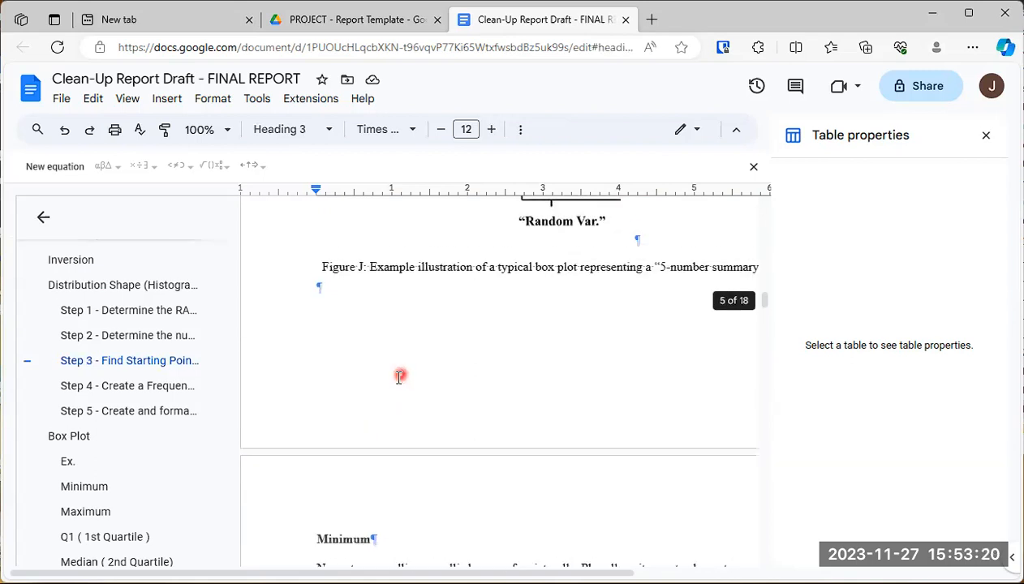
scroll(414, 319, up, 7)
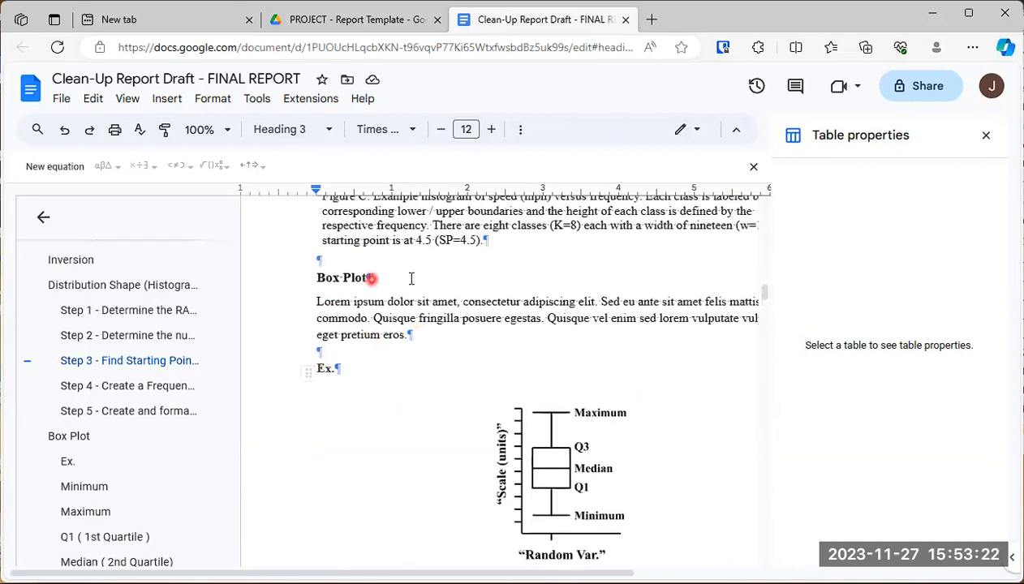
scroll(464, 372, down, 7)
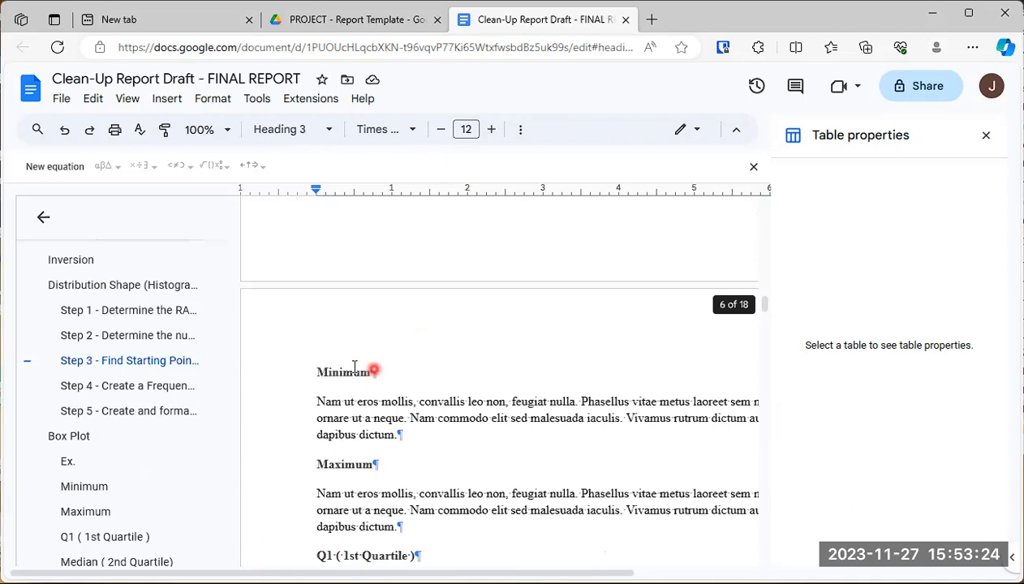
scroll(402, 377, down, 7)
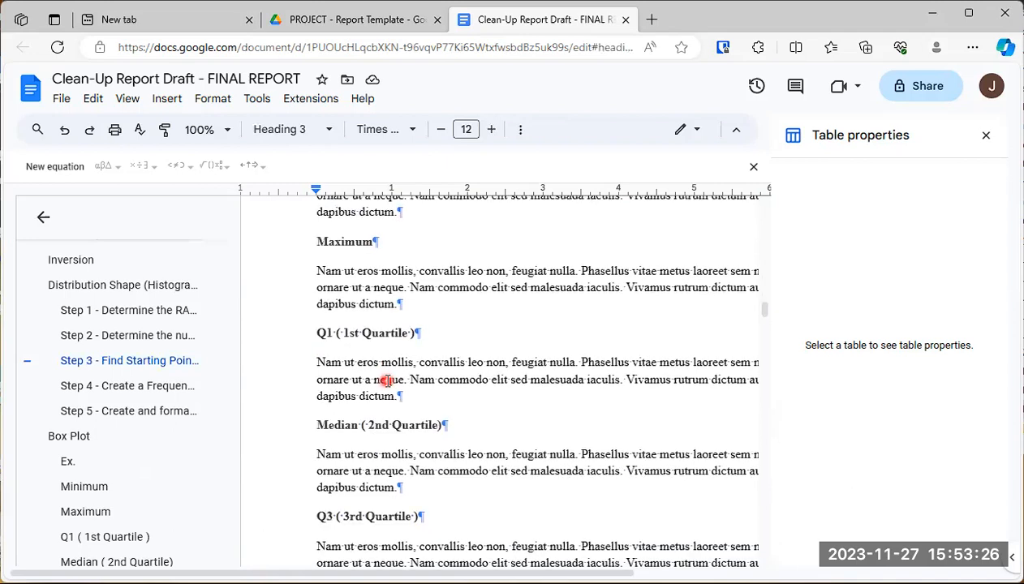
scroll(387, 381, down, 14)
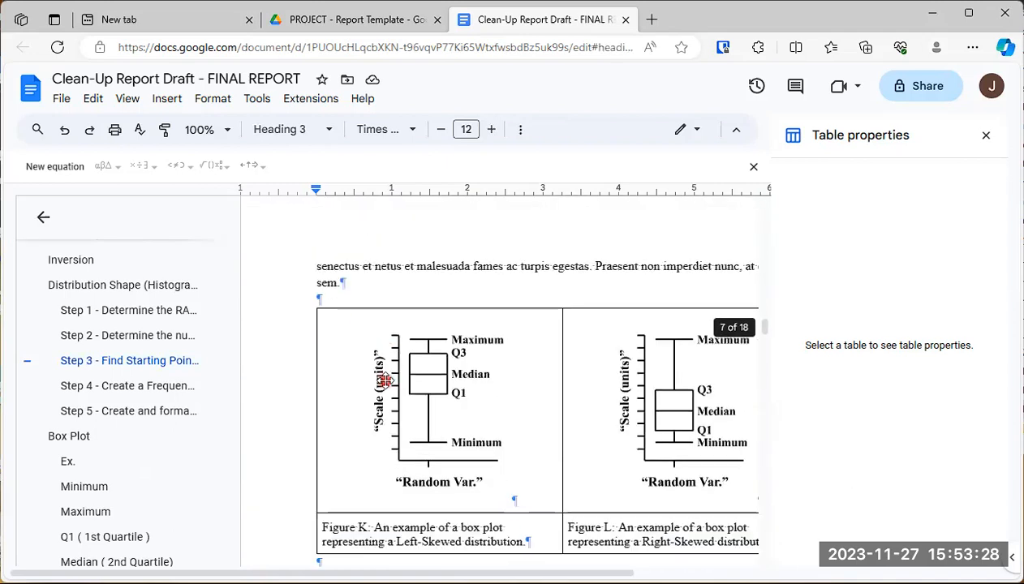
scroll(386, 382, up, 4)
scroll(382, 380, down, 6)
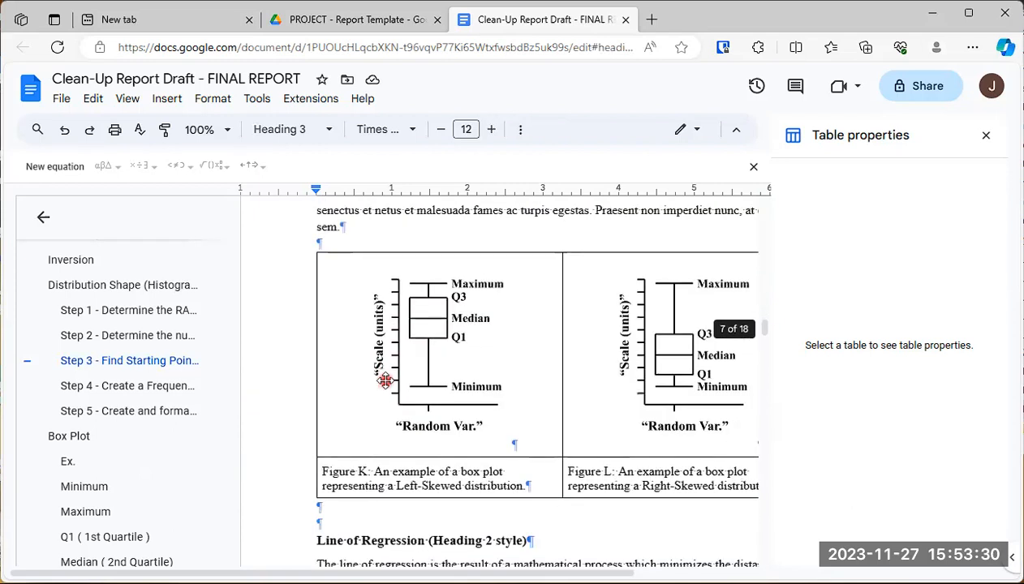
scroll(391, 420, down, 3)
drag(346, 304, 367, 305)
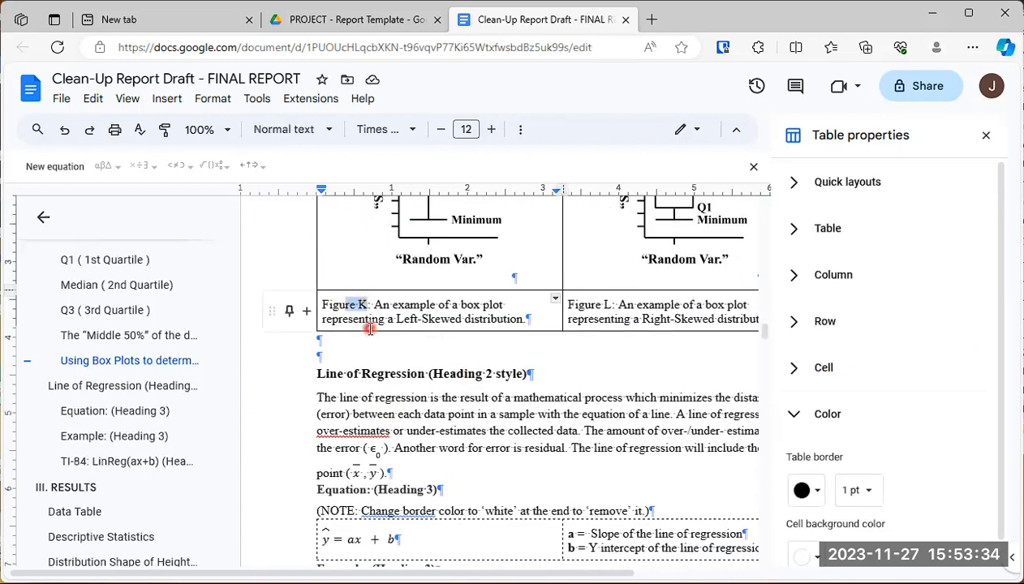
Delete the page break between the TI-84: LinReg(ax+b) section and the III. RESULTS heading.
scroll(419, 342, down, 10)
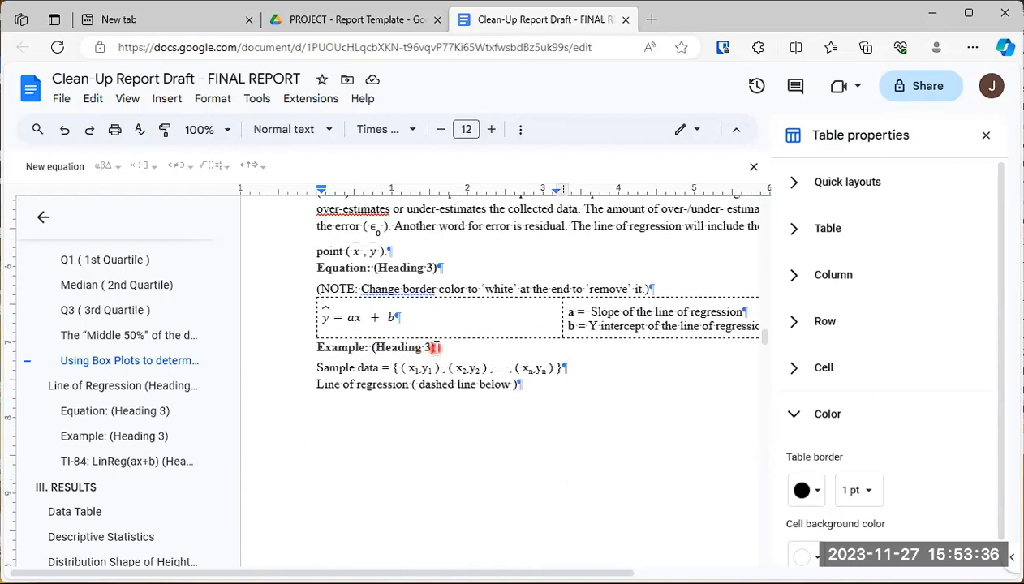
scroll(434, 343, down, 6)
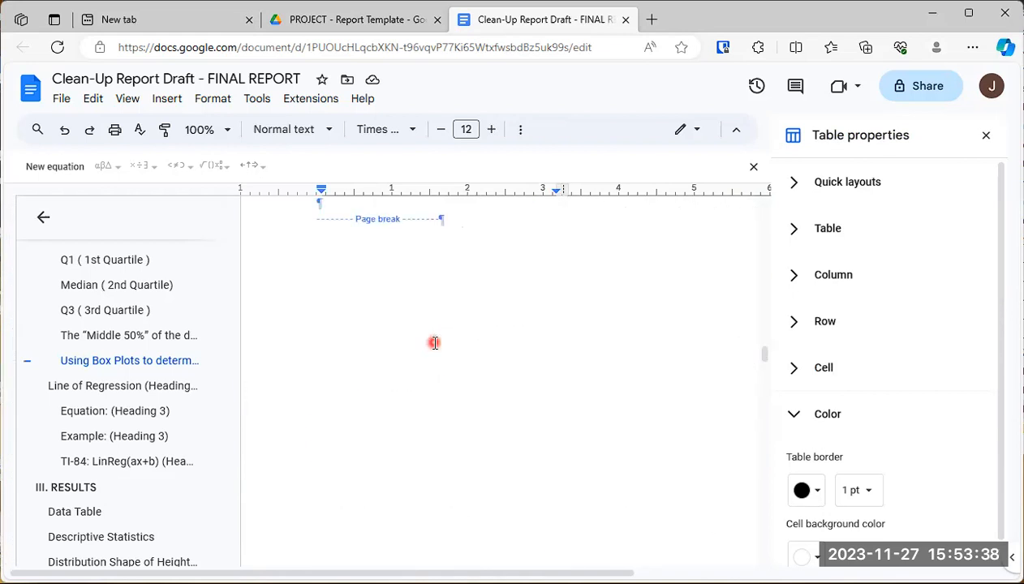
scroll(435, 343, down, 5)
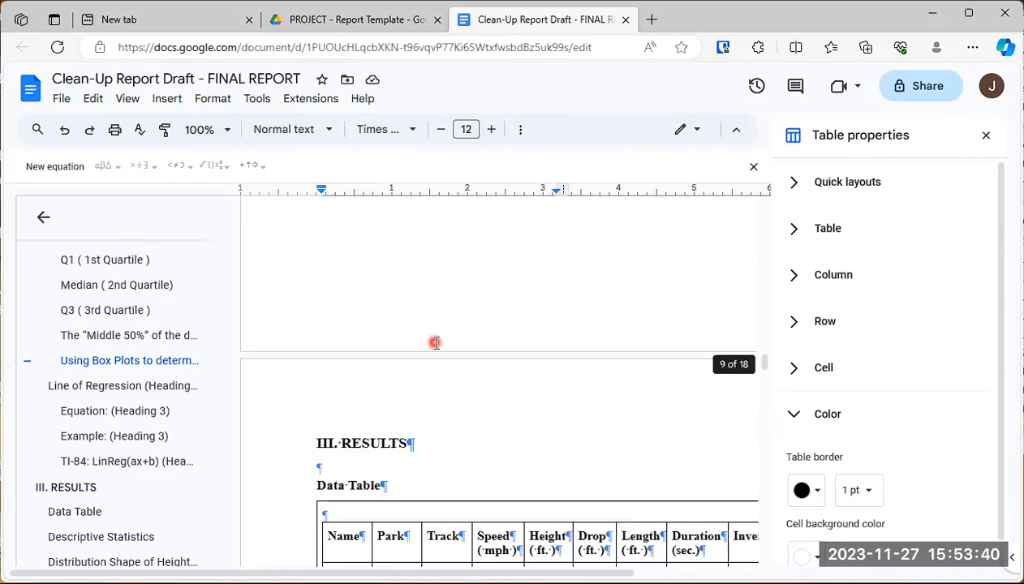
scroll(444, 354, up, 6)
scroll(444, 355, up, 3)
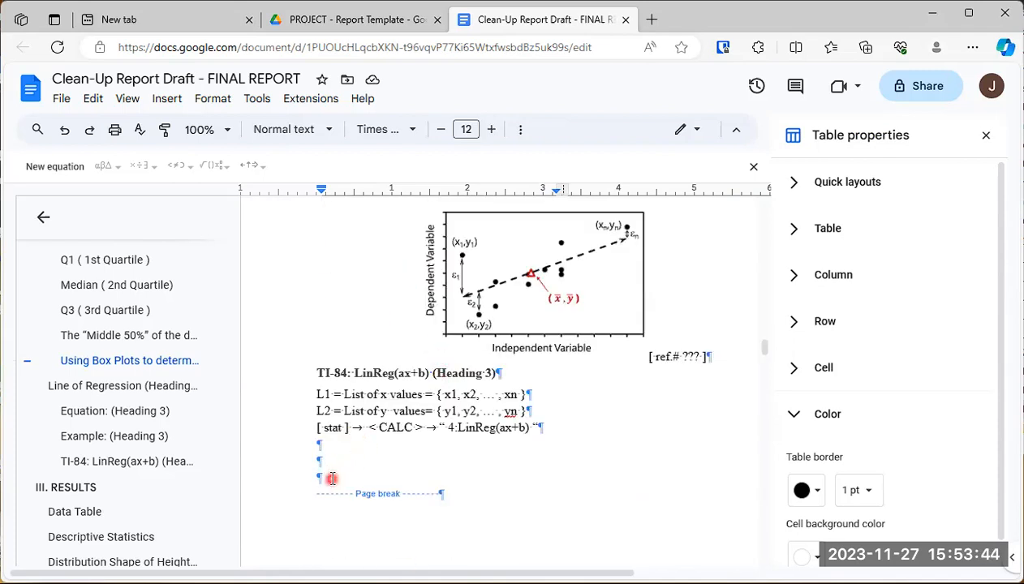
drag(455, 494, 303, 492)
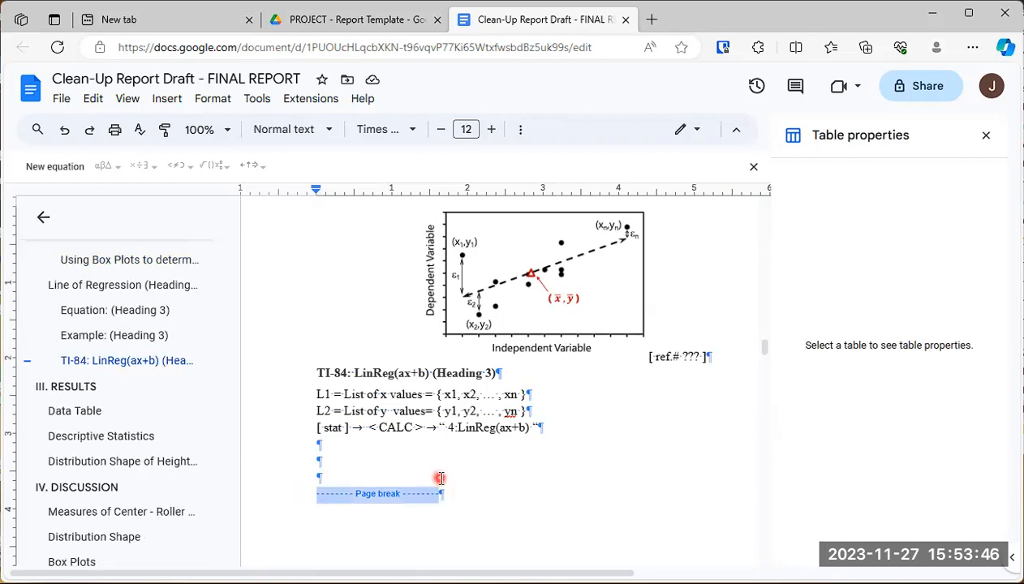
key(Delete)
scroll(434, 456, down, 2)
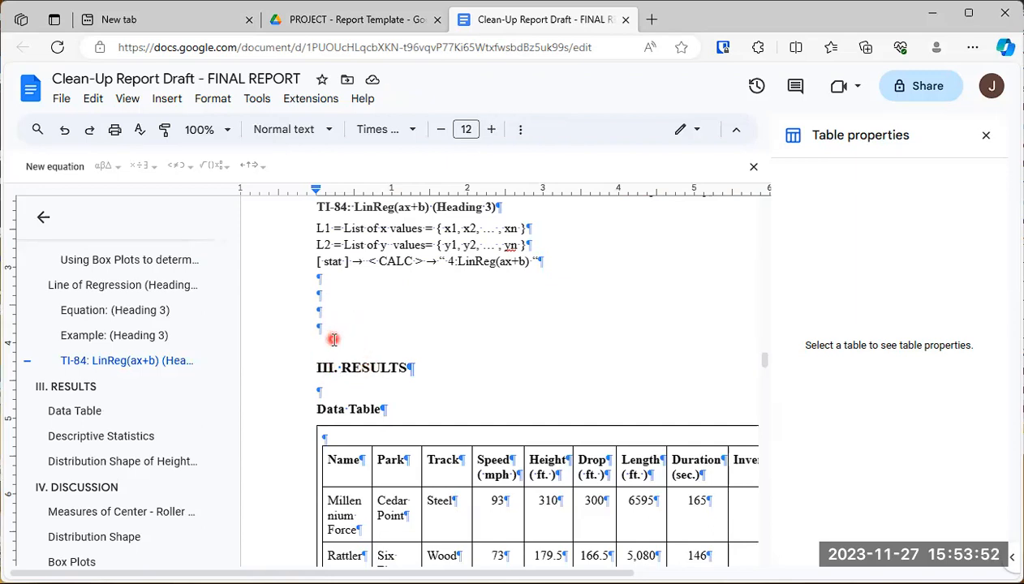
Insert a page break directly before the III. RESULTS heading and check where both sections fall.
click(312, 367)
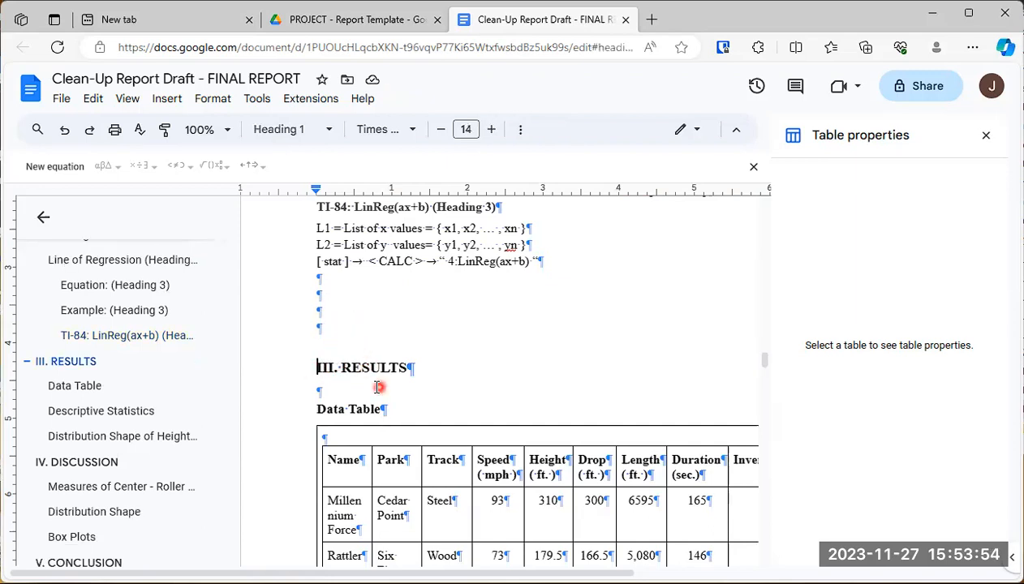
click(164, 101)
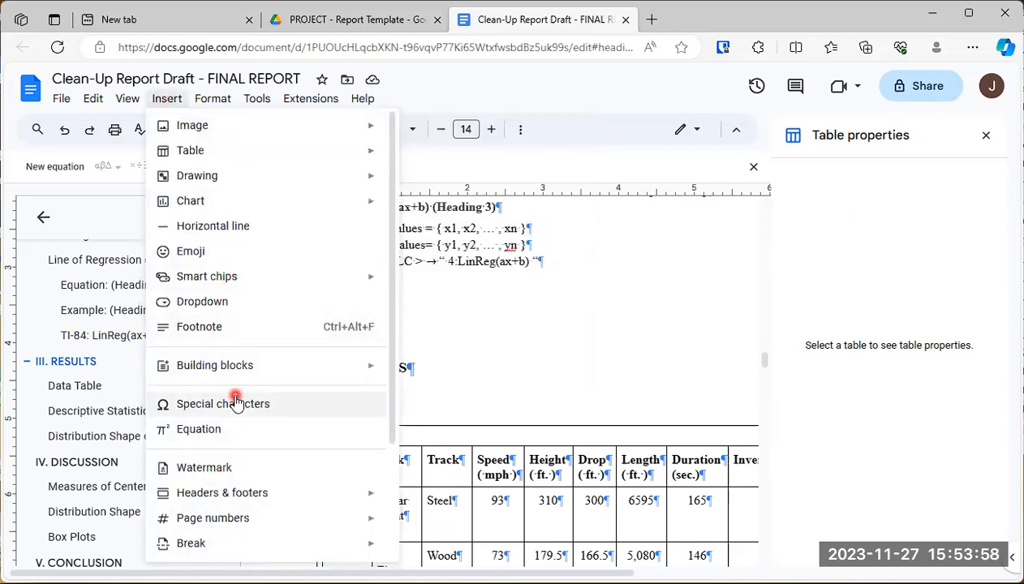
mouse_move(332, 539)
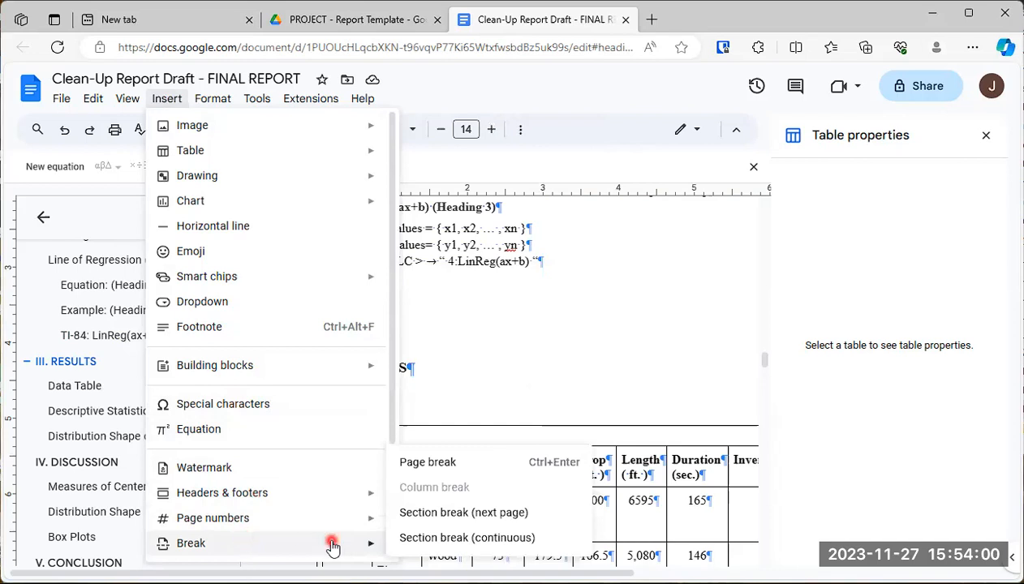
click(442, 470)
scroll(367, 417, up, 3)
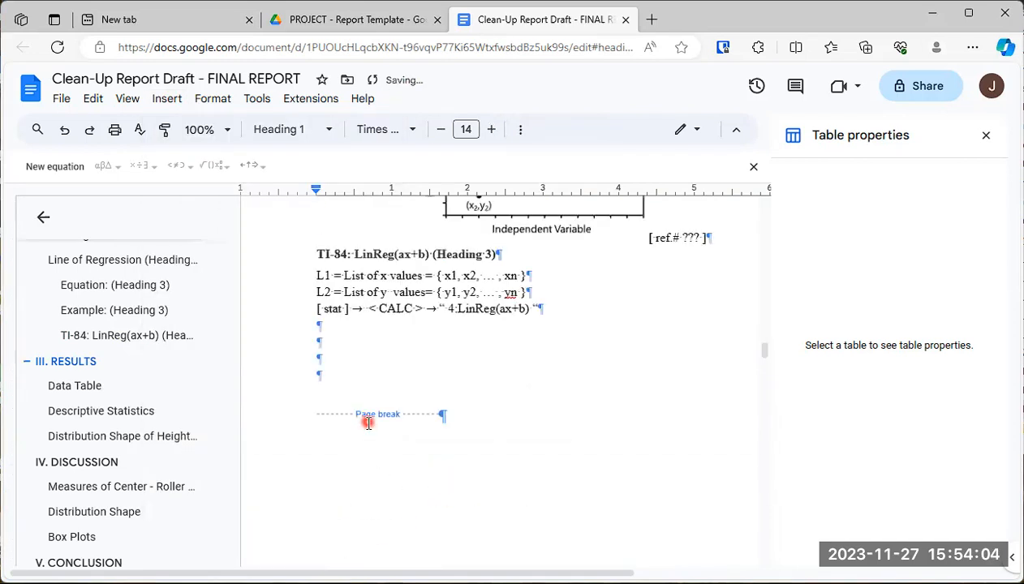
scroll(312, 438, down, 5)
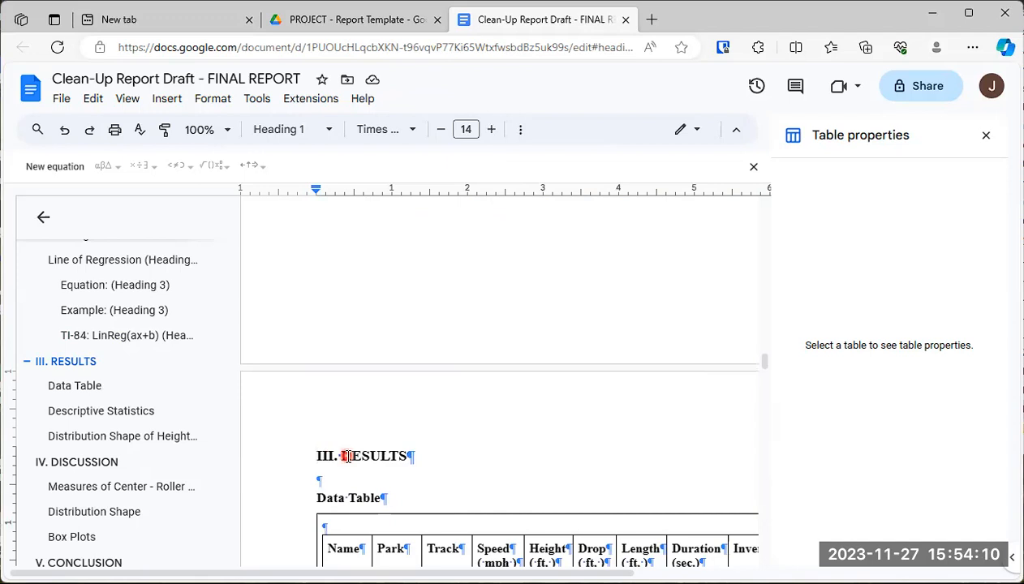
Add eight empty lines above the page break after the TI-84 section and check where III. RESULTS starts.
scroll(361, 390, up, 5)
click(356, 341)
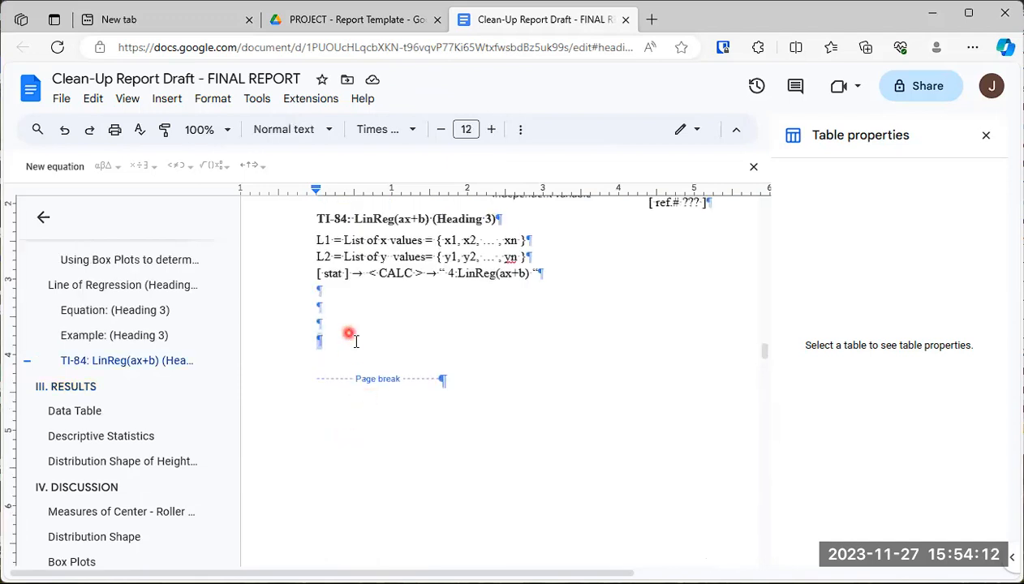
key(Return)
key(Return)
key(Return)
key(Return)
key(Return)
key(Return)
key(Return)
key(Return)
scroll(387, 354, down, 3)
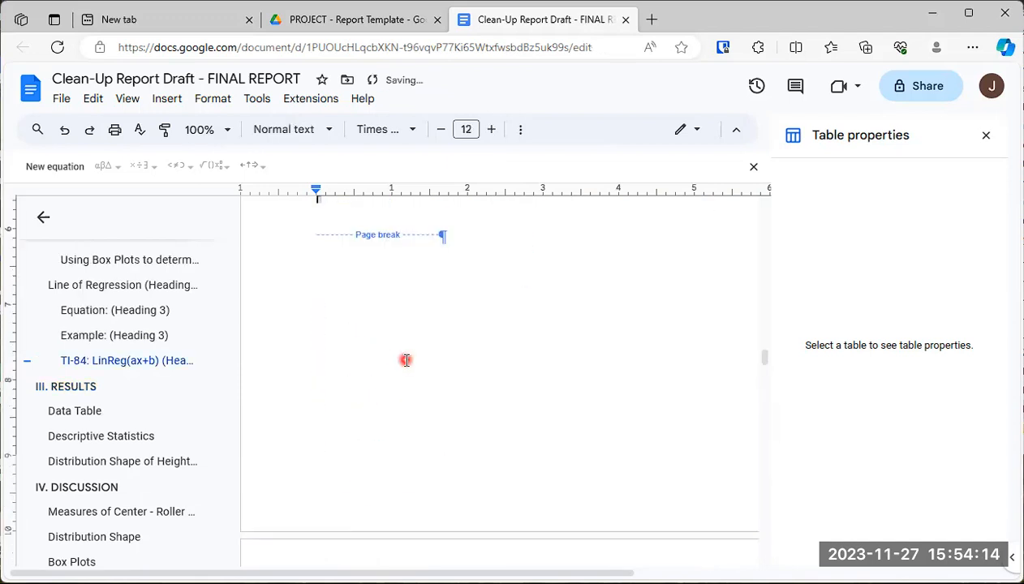
scroll(349, 248, down, 5)
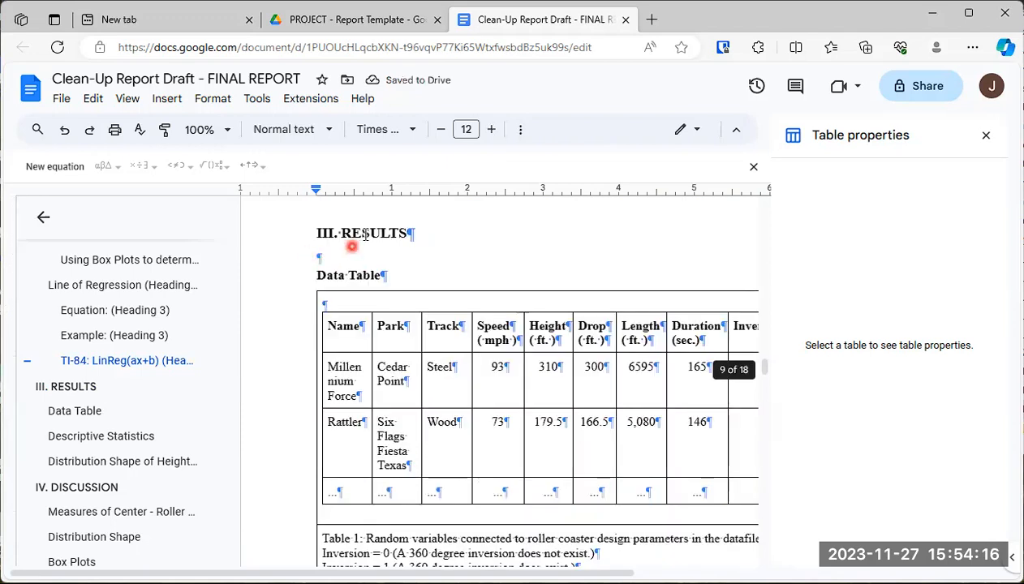
scroll(439, 297, up, 5)
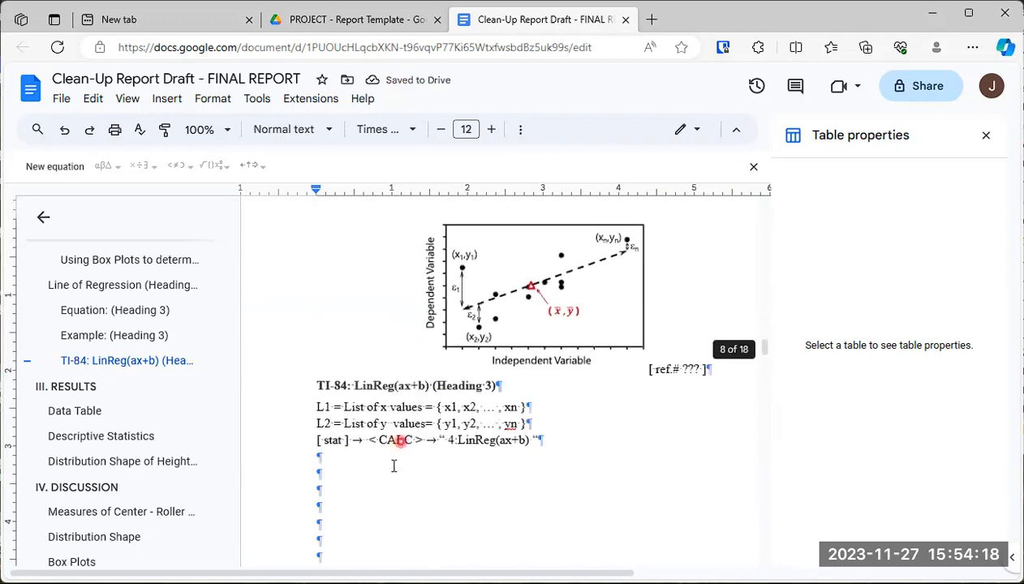
Delete the empty line between the III. RESULTS heading and the Data Table heading.
scroll(369, 416, down, 4)
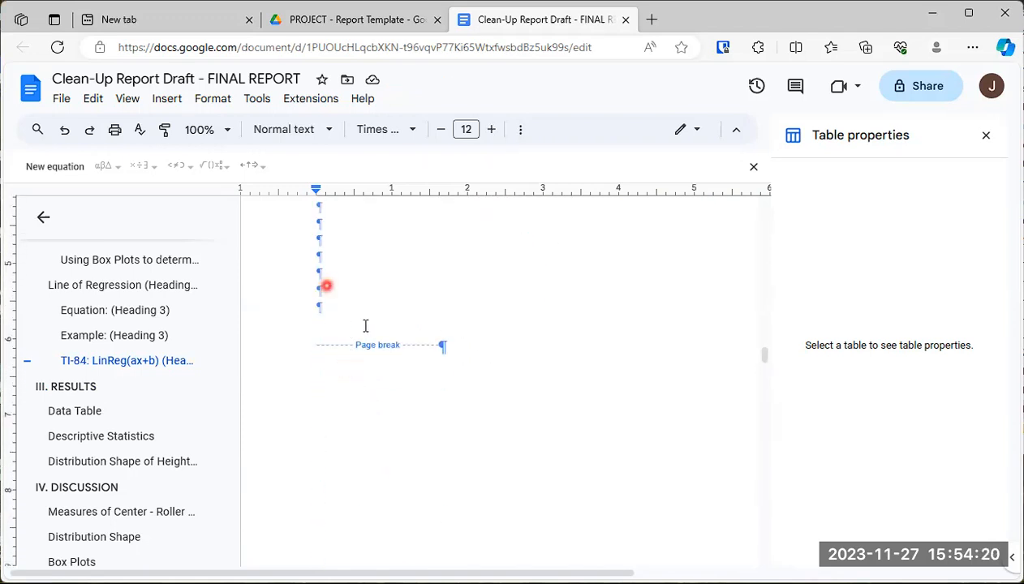
scroll(356, 310, down, 5)
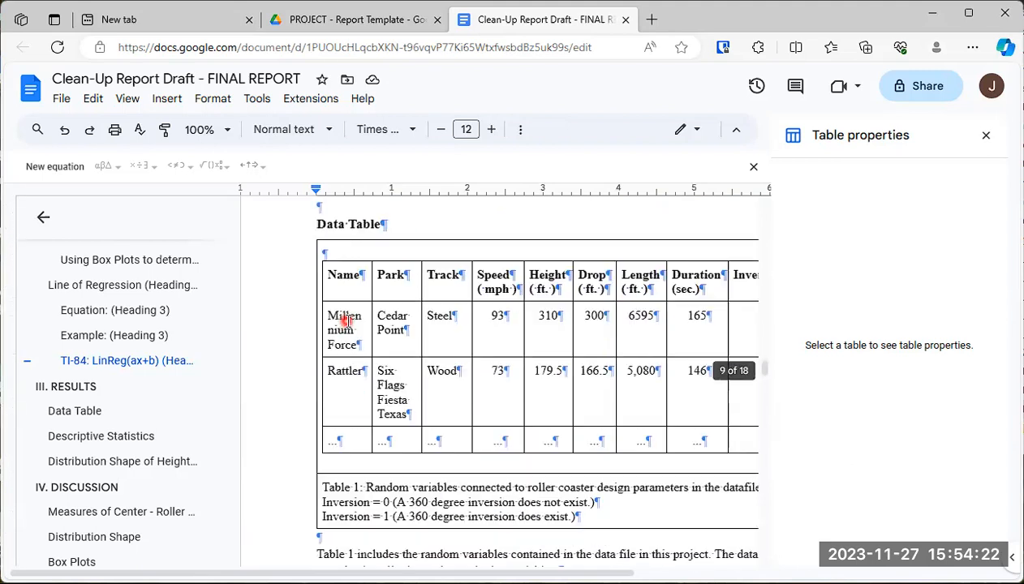
scroll(345, 322, up, 2)
click(387, 300)
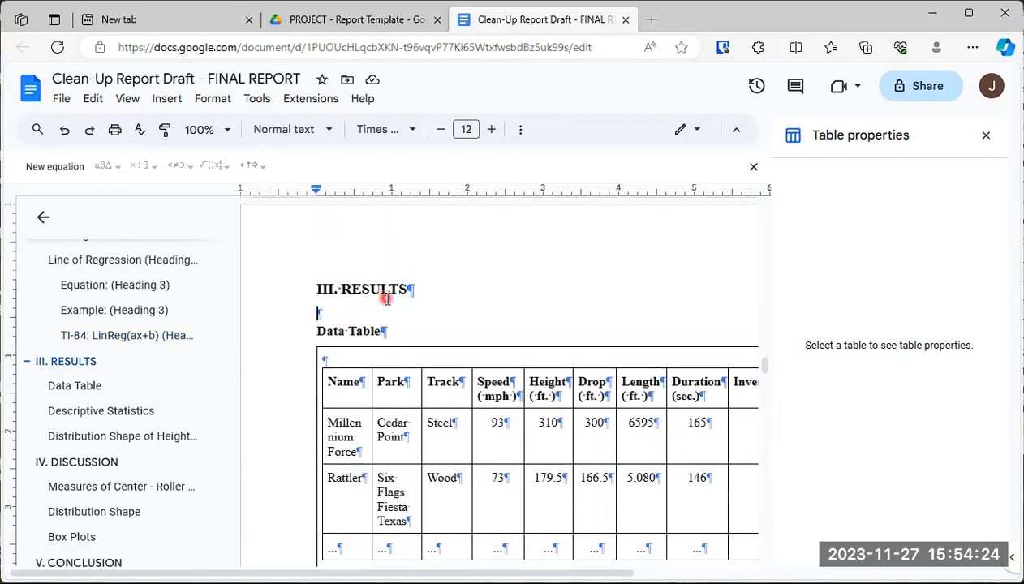
key(Delete)
Insert a page break directly before the "Histograms of Speed (mph)" sentence and check how the Speed histograms and box plots fall.
scroll(362, 333, down, 5)
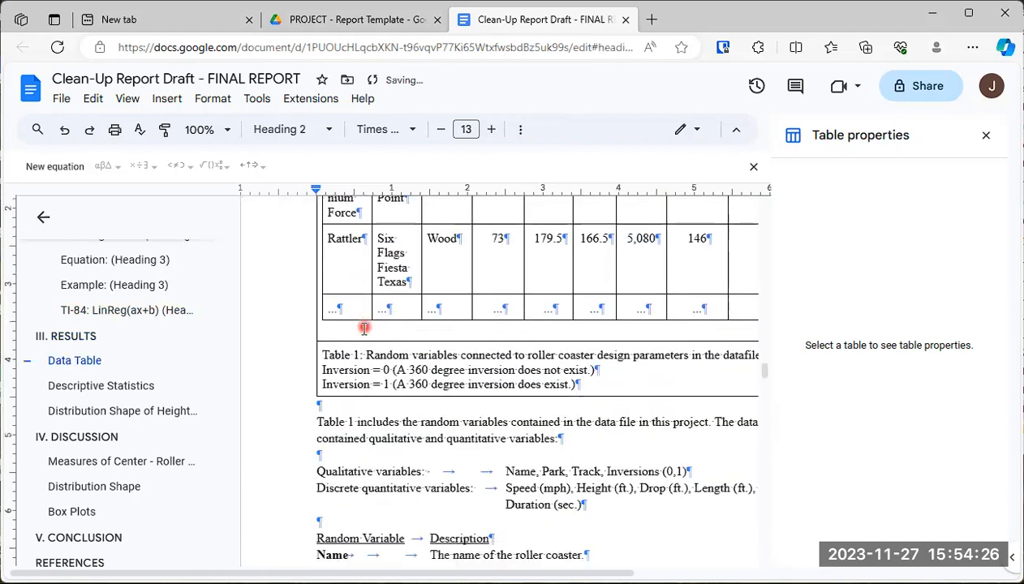
scroll(360, 339, down, 10)
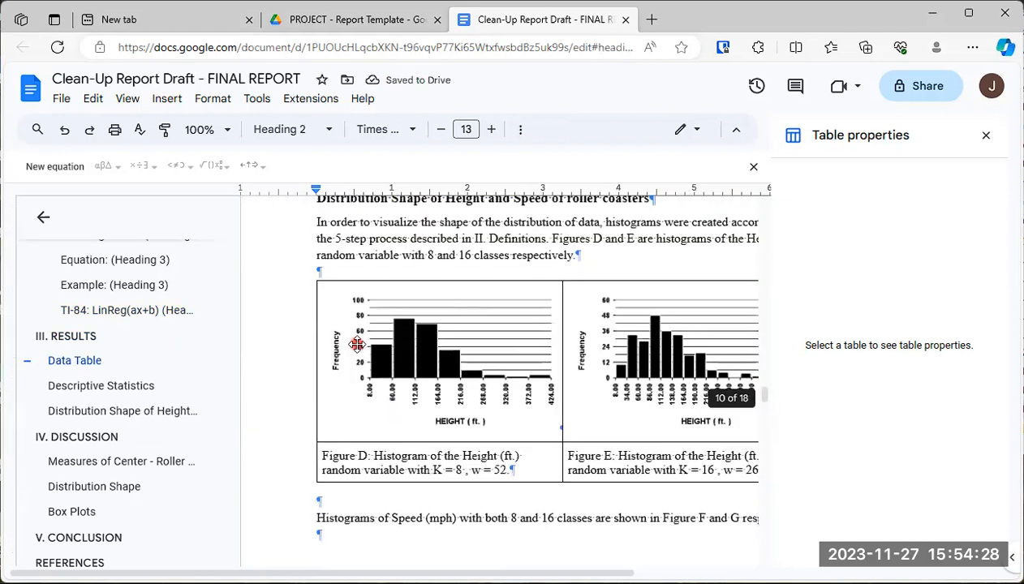
scroll(357, 344, down, 8)
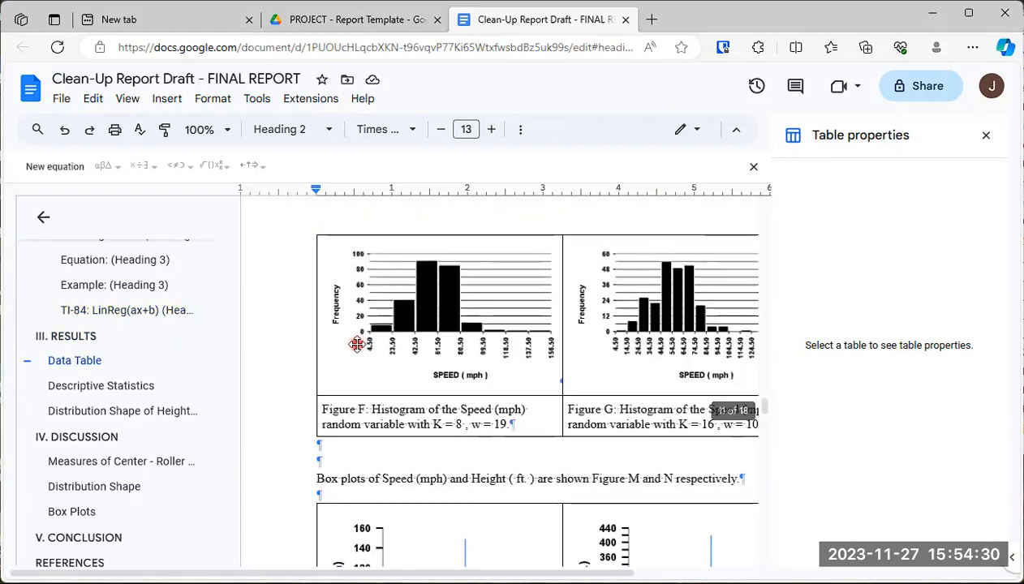
scroll(357, 344, up, 8)
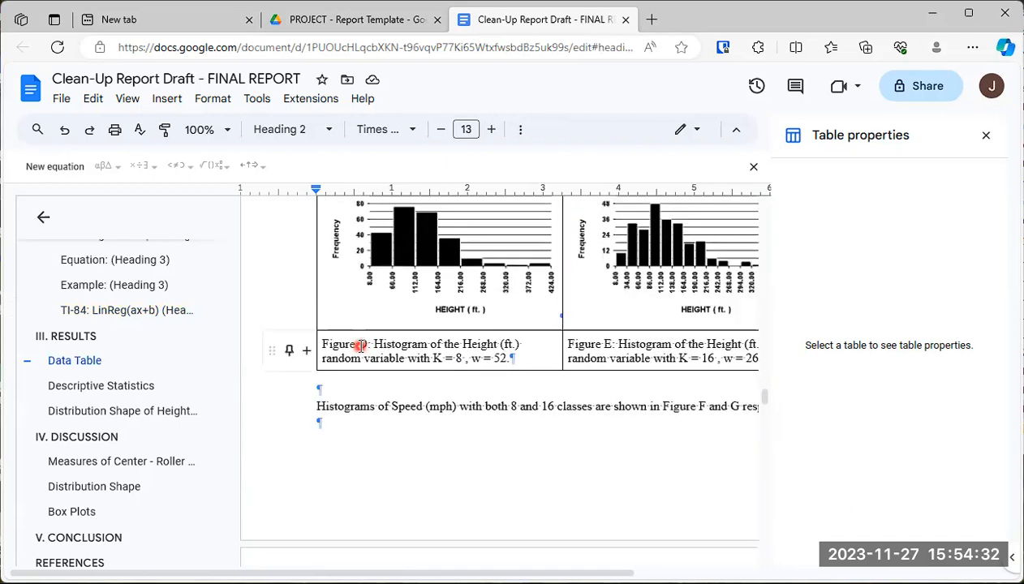
scroll(360, 350, down, 2)
scroll(418, 333, down, 2)
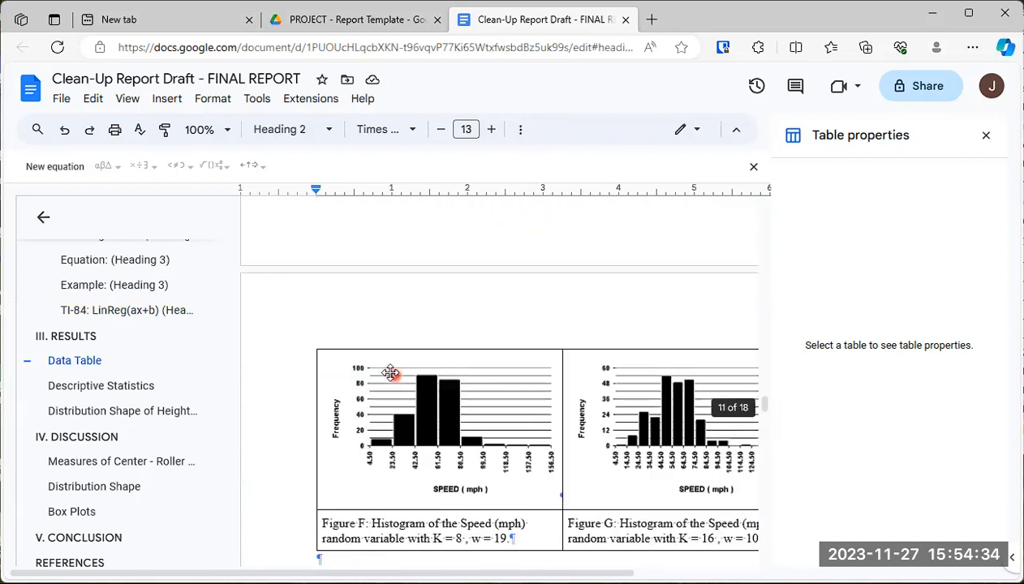
scroll(341, 304, up, 2)
click(319, 290)
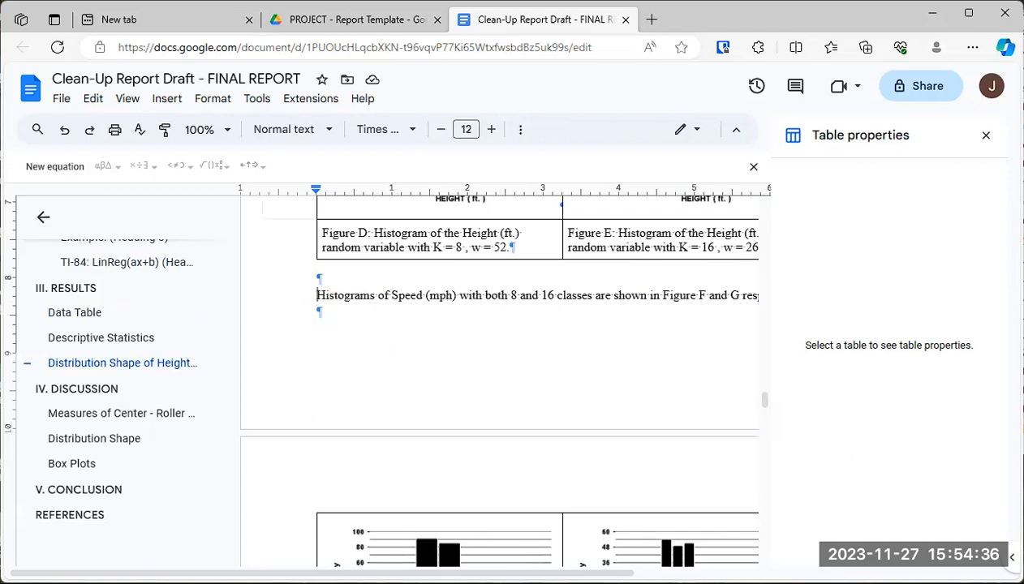
click(162, 98)
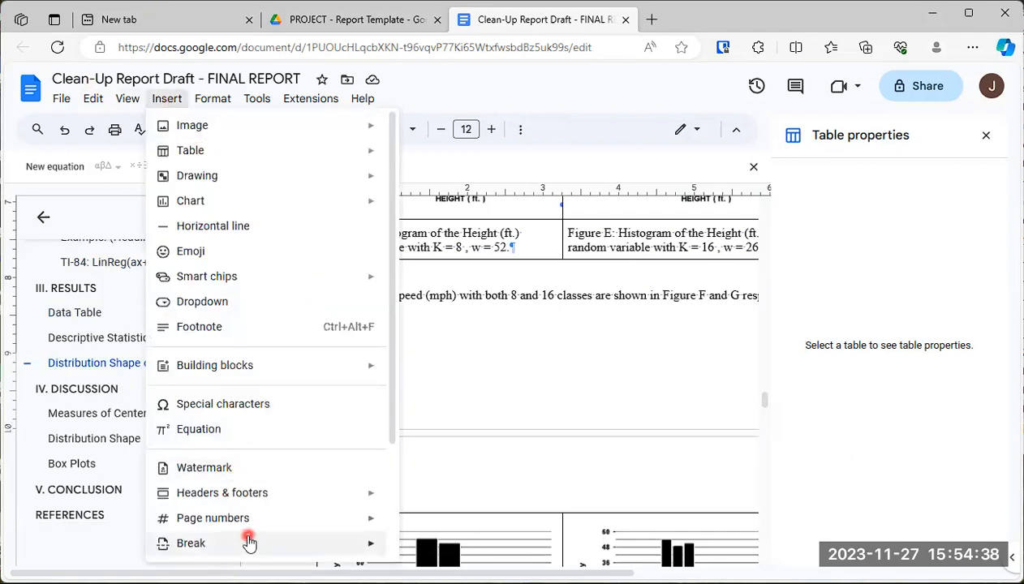
mouse_move(338, 542)
click(396, 463)
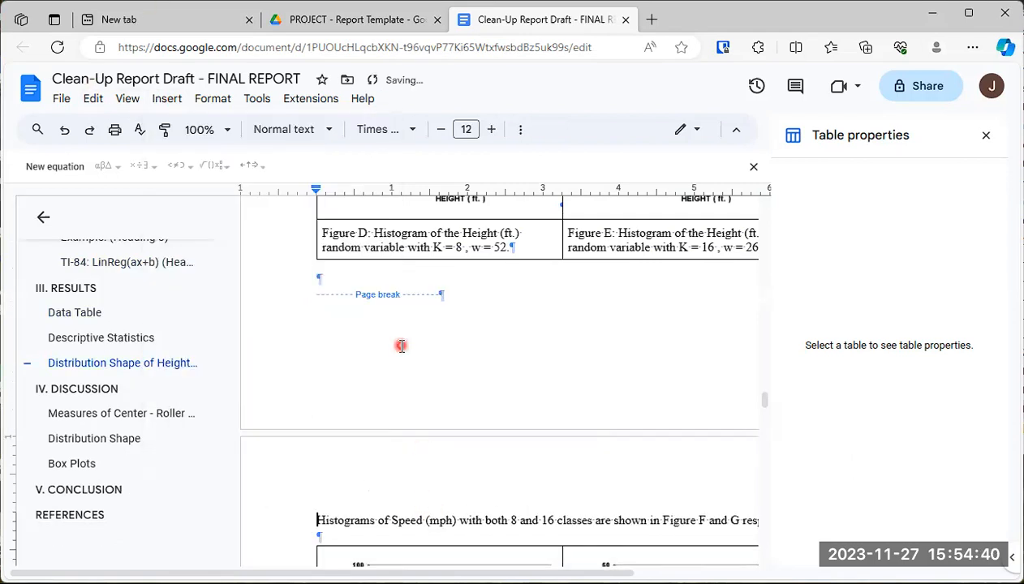
scroll(381, 341, down, 2)
scroll(402, 348, down, 5)
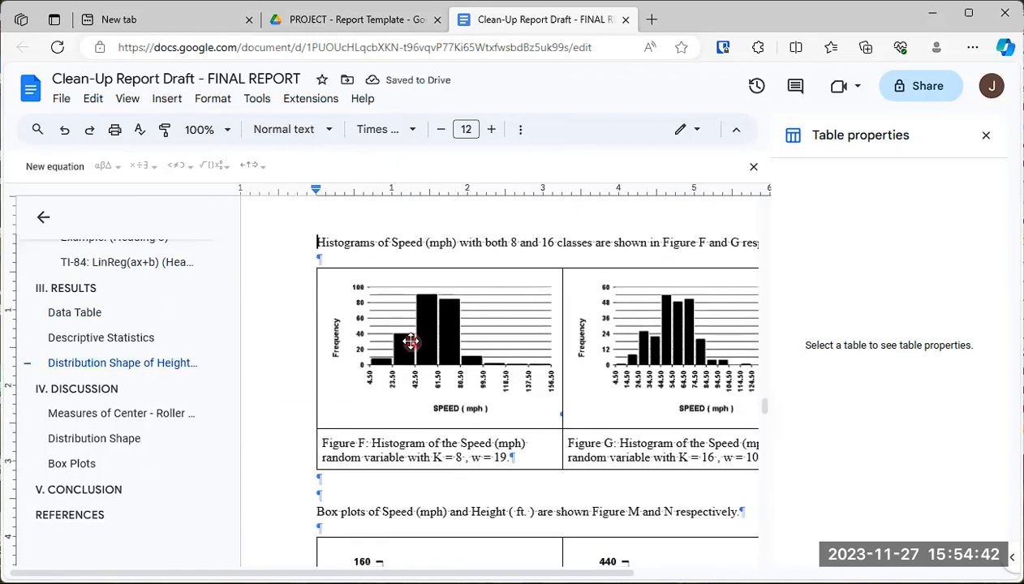
scroll(414, 349, down, 3)
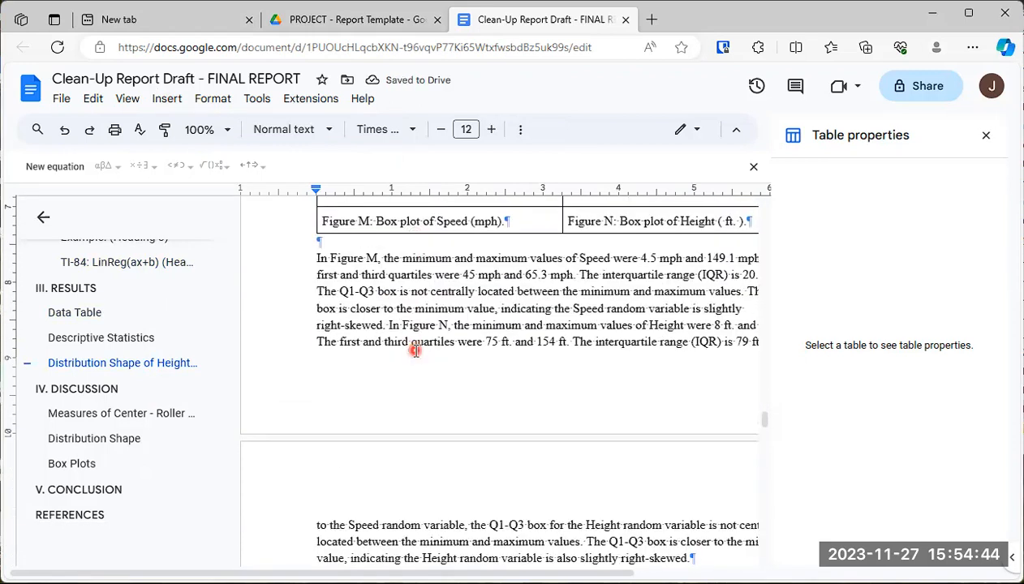
Remove one of the two empty lines between the Speed histogram table and the box plots sentence.
scroll(415, 351, up, 8)
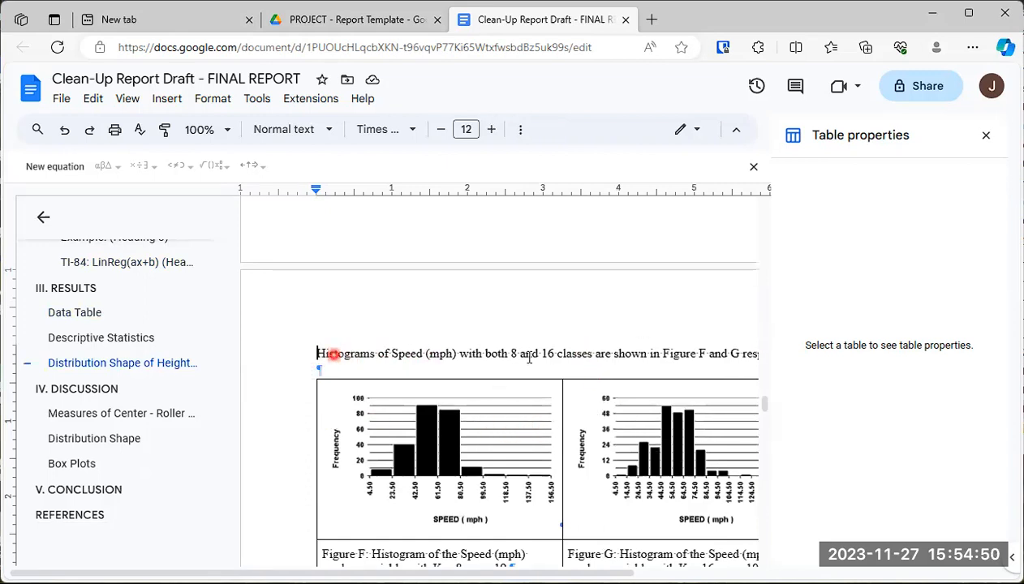
scroll(414, 354, down, 8)
scroll(418, 349, down, 4)
scroll(416, 357, down, 4)
scroll(416, 360, up, 5)
scroll(389, 398, up, 10)
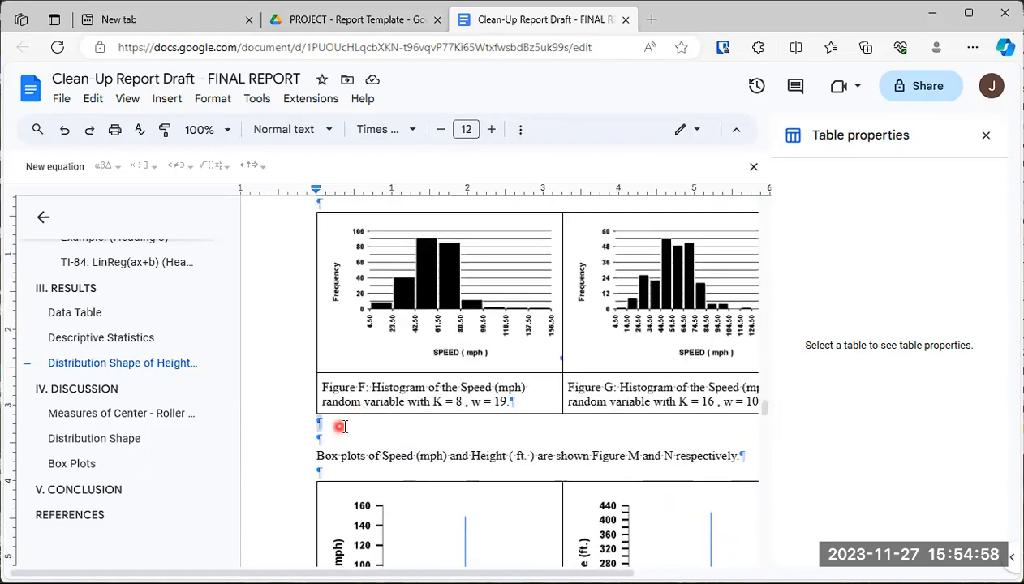
click(357, 441)
key(BackSpace)
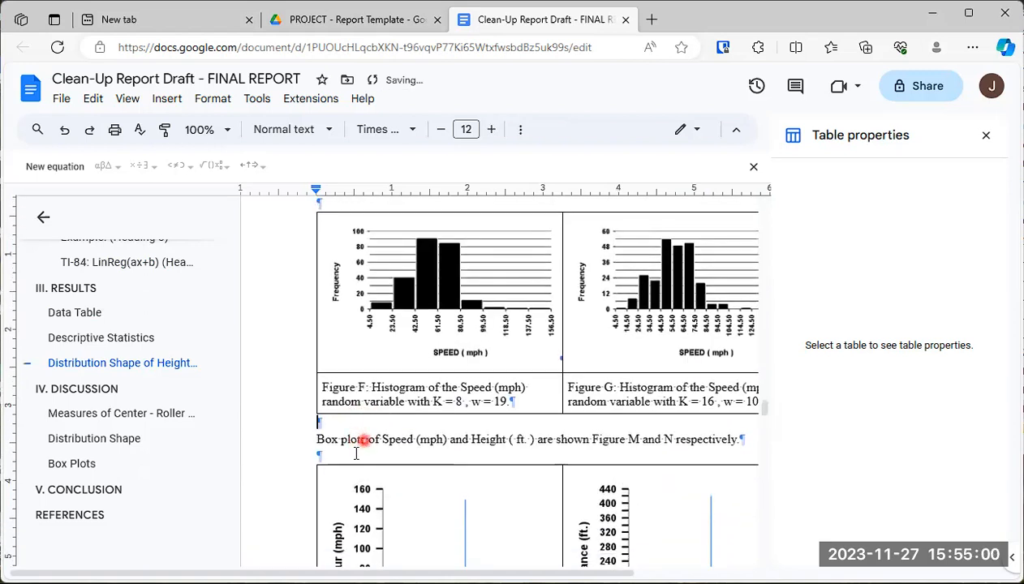
Remove the empty lines directly above the Speed histogram table and directly above the box plot table.
scroll(366, 433, up, 2)
click(347, 372)
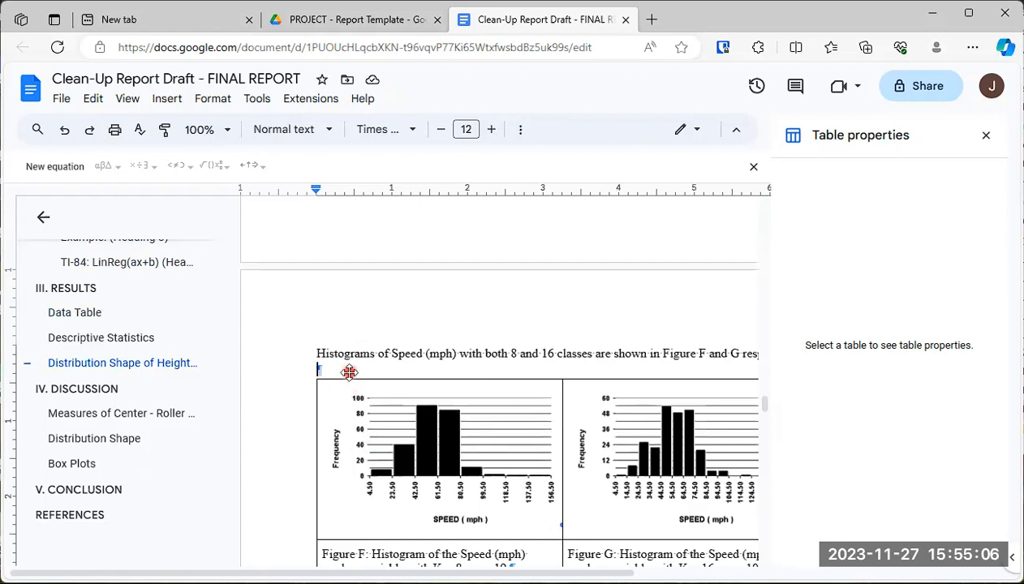
key(BackSpace)
scroll(346, 422, down, 4)
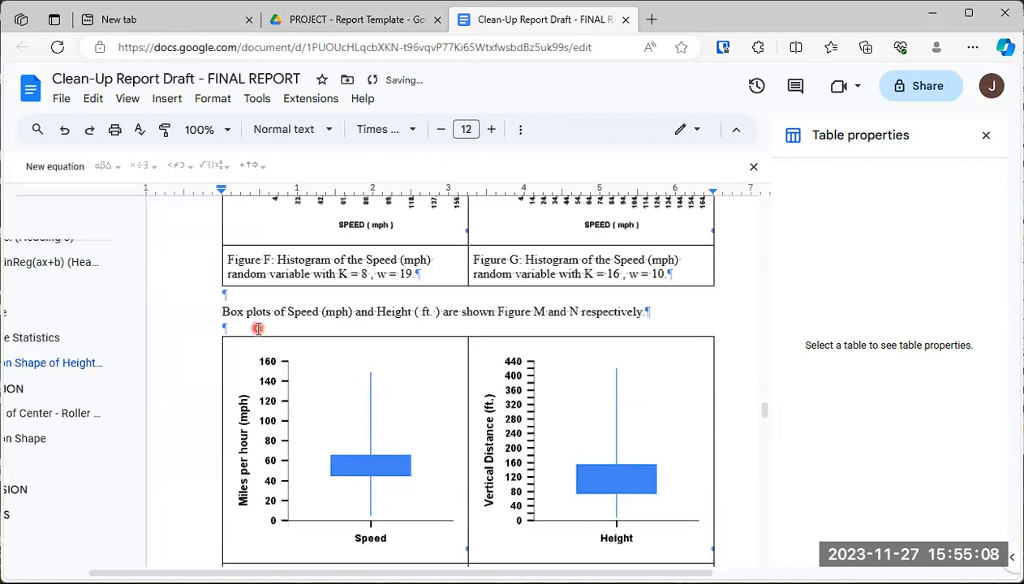
key(BackSpace)
Pull the page break before IV. DISCUSSION up to the end of the box plot paragraph to eliminate the blank page.
scroll(297, 370, down, 5)
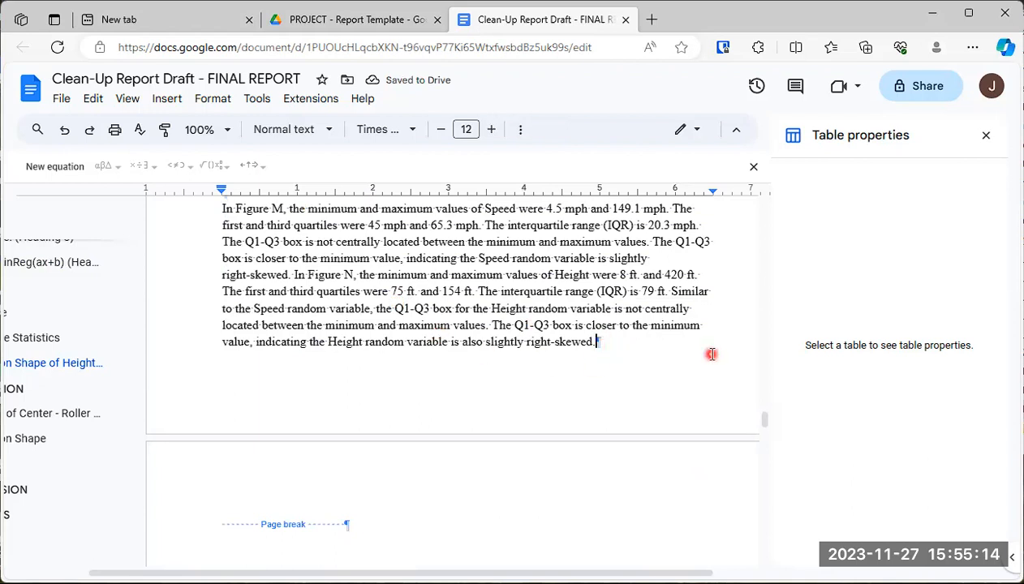
key(Delete)
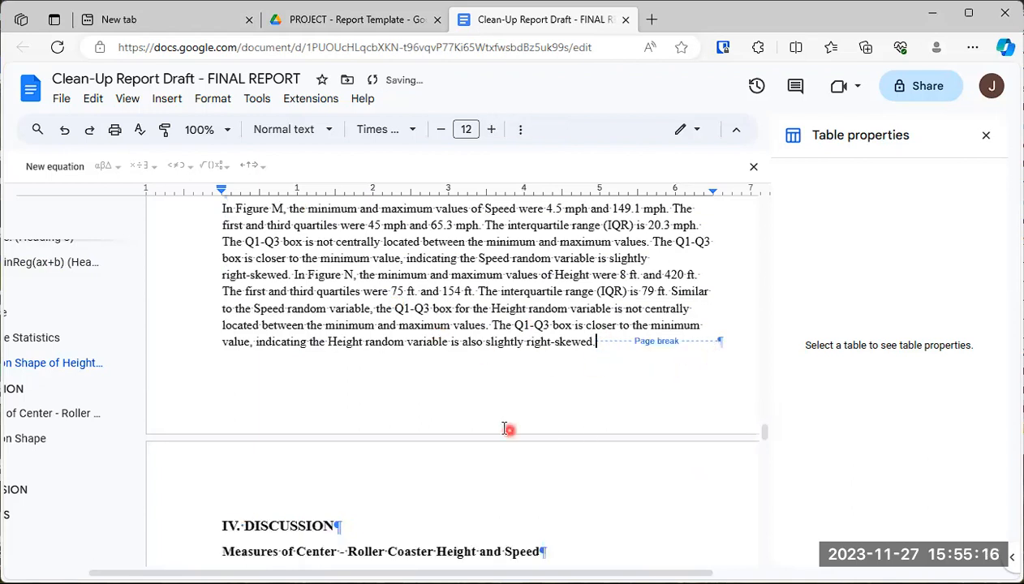
scroll(505, 428, down, 3)
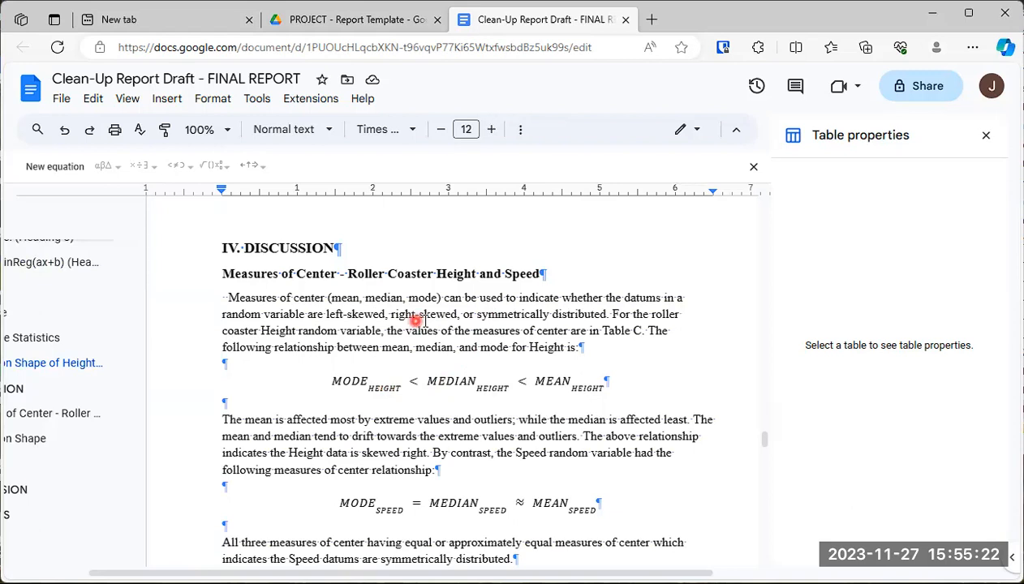
Delete the page break between the Measures of Center section and the Distribution Shape heading.
scroll(446, 327, down, 8)
scroll(446, 328, down, 5)
scroll(453, 338, up, 7)
scroll(453, 338, up, 4)
click(240, 409)
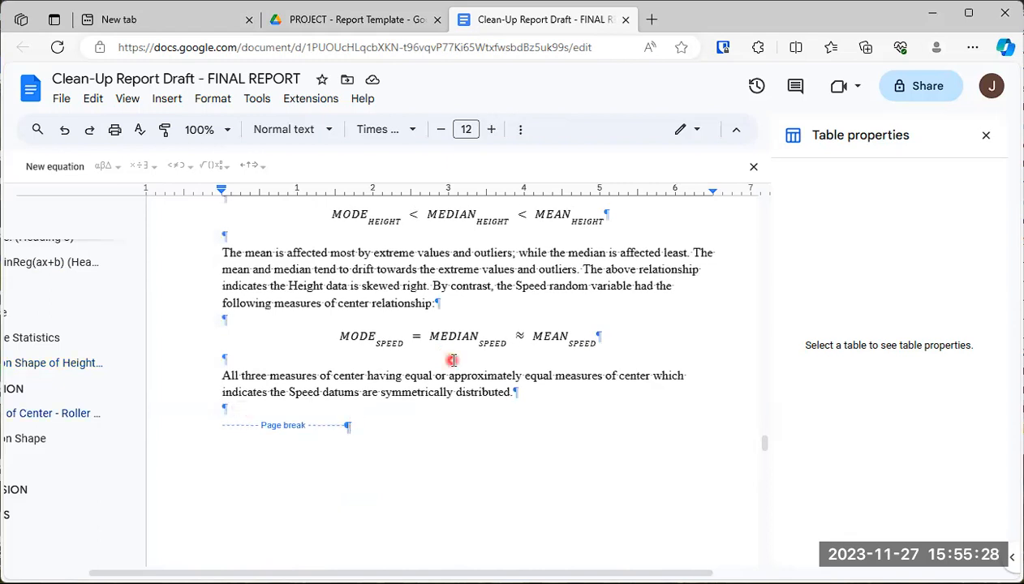
key(Delete)
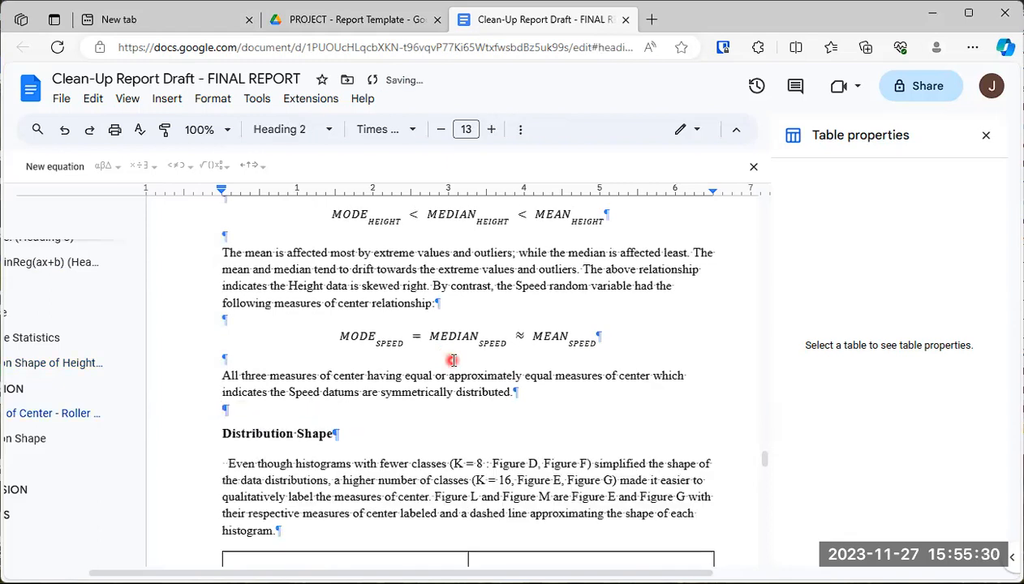
Delete the empty line directly above the Distribution Shape heading.
scroll(449, 345, down, 6)
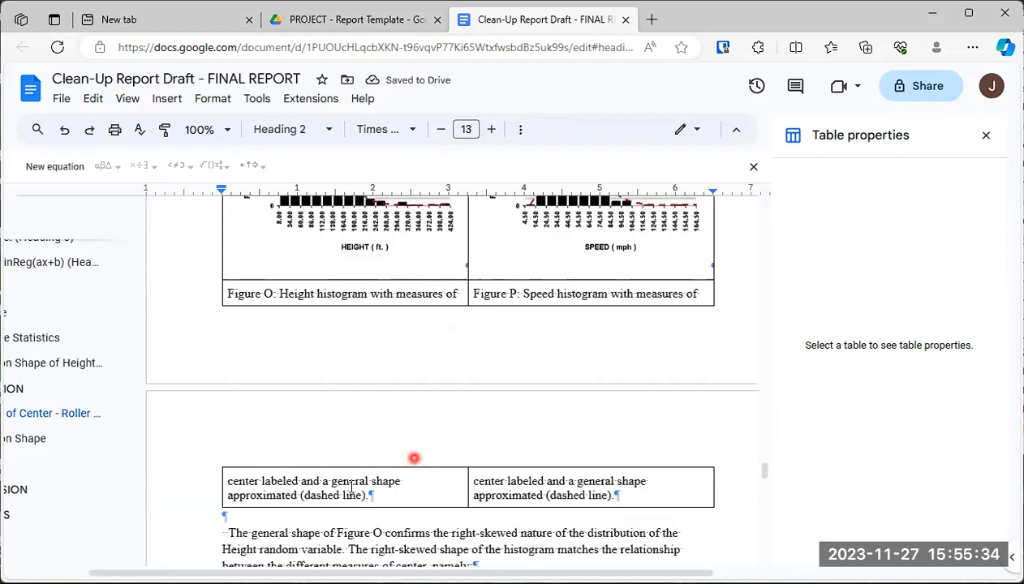
scroll(425, 409, up, 5)
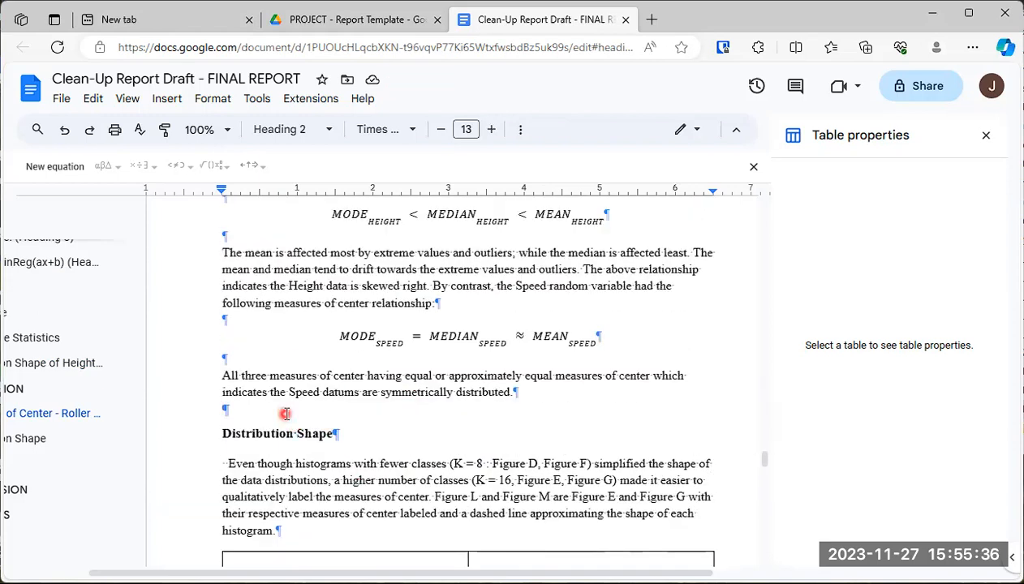
key(BackSpace)
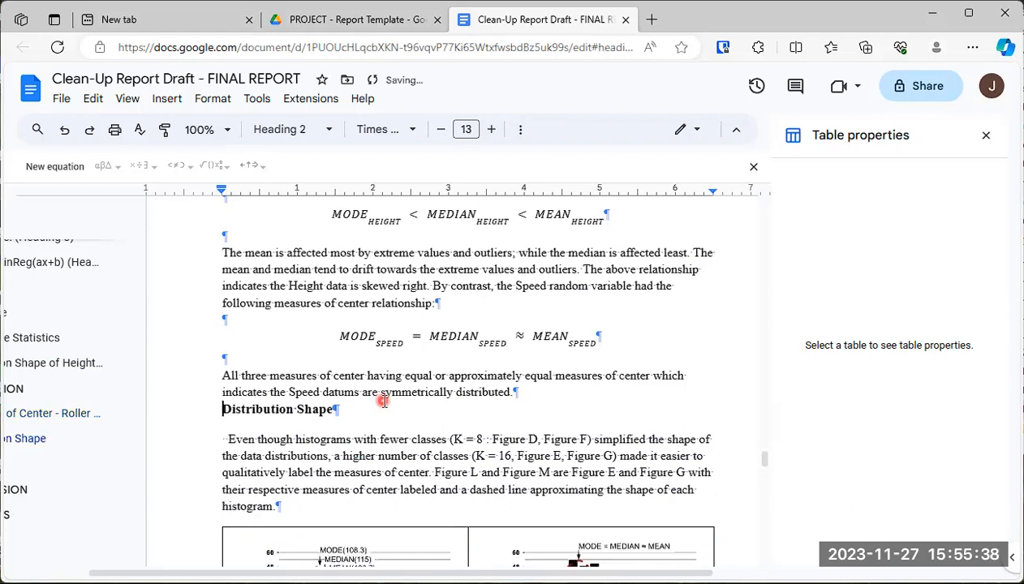
Check where the Figure O and P captions split, and delete the empty line below the Speed mode-median-mean equation.
scroll(350, 390, down, 10)
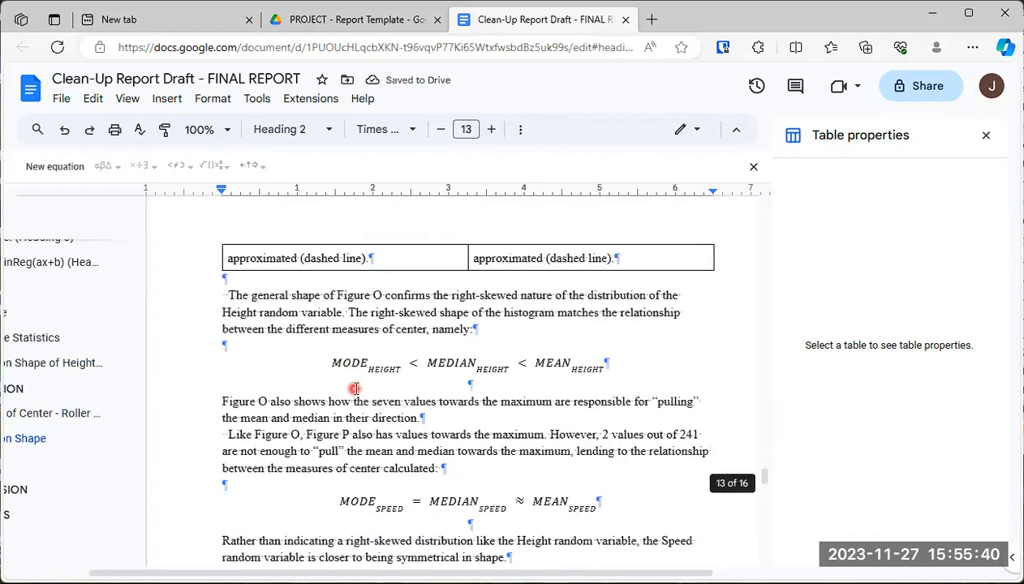
scroll(325, 471, up, 3)
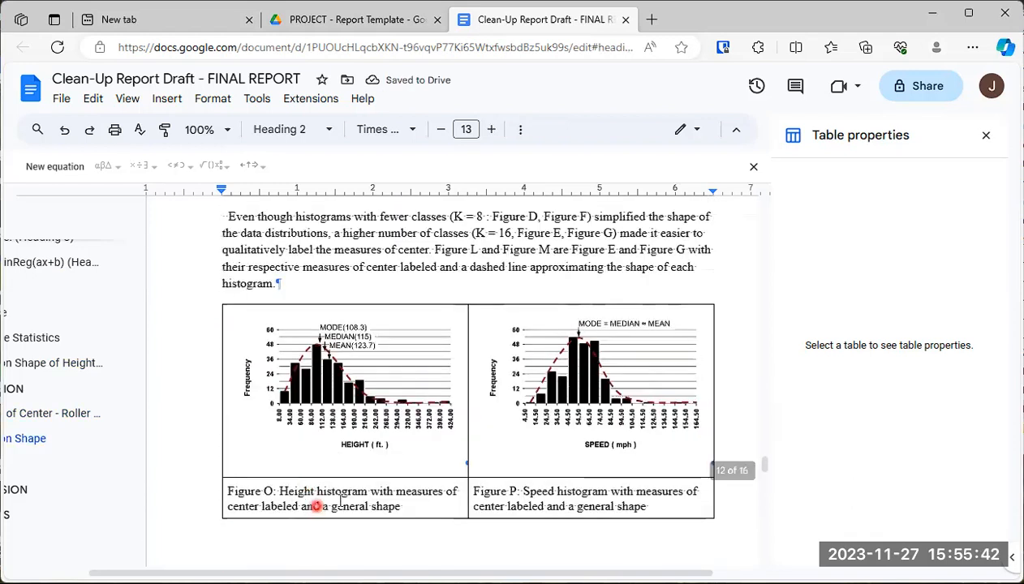
scroll(344, 497, up, 2)
scroll(344, 497, up, 1)
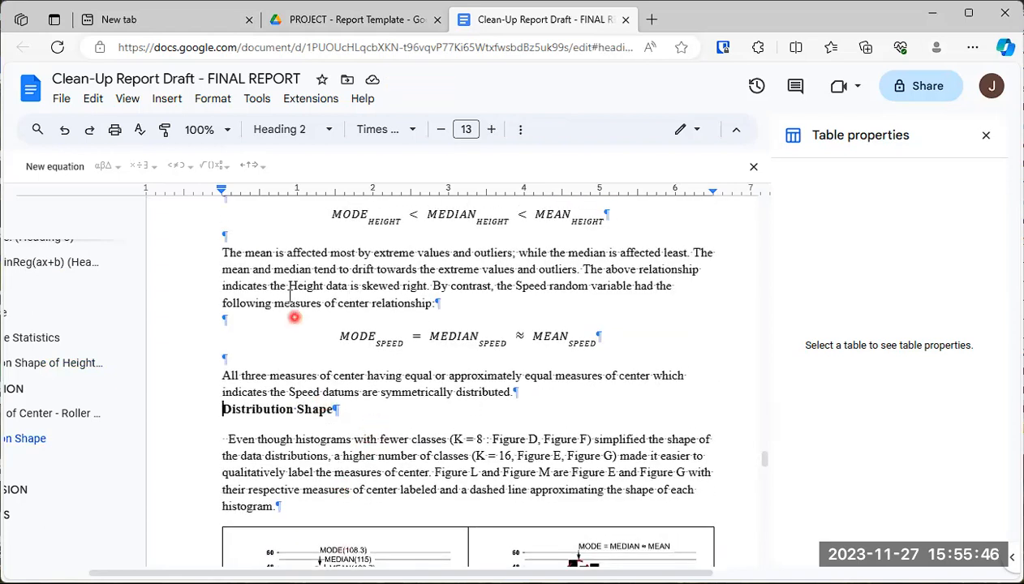
click(237, 359)
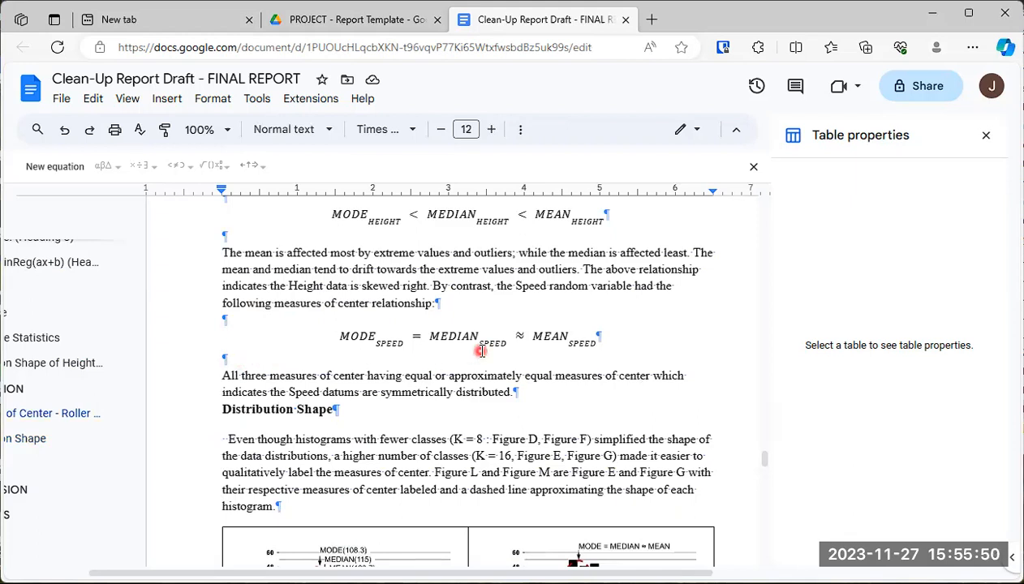
key(Delete)
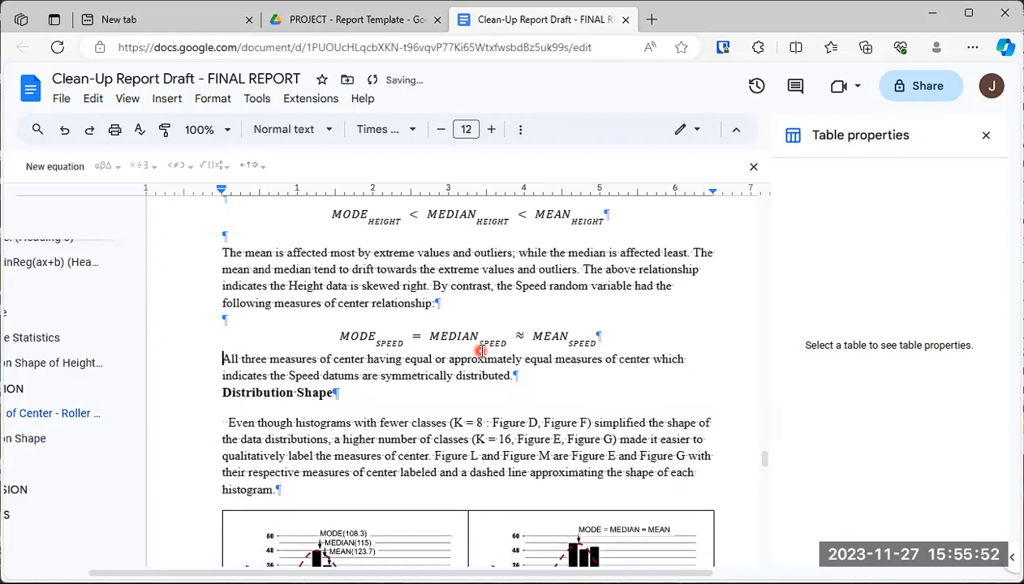
Delete the empty line below the Height mode-median-mean equation and check that the Figure O and P captions stay on one page.
scroll(479, 316, down, 5)
scroll(381, 395, up, 8)
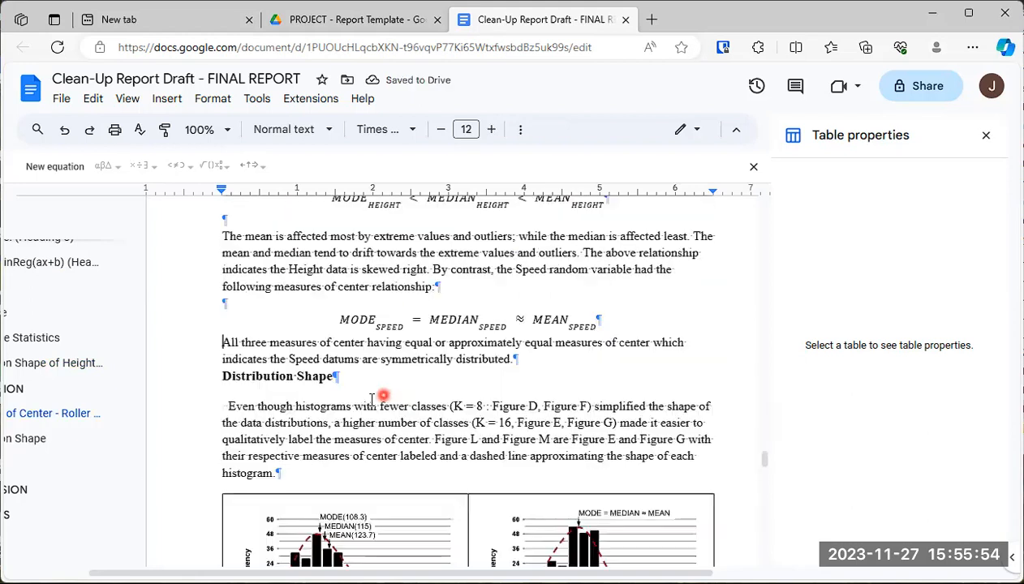
click(226, 458)
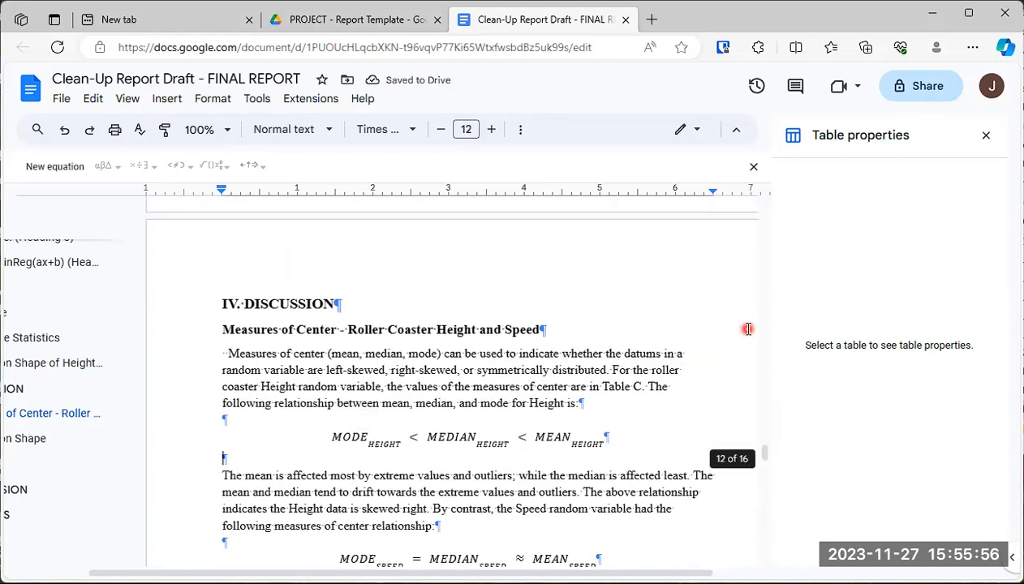
key(Delete)
scroll(663, 298, down, 6)
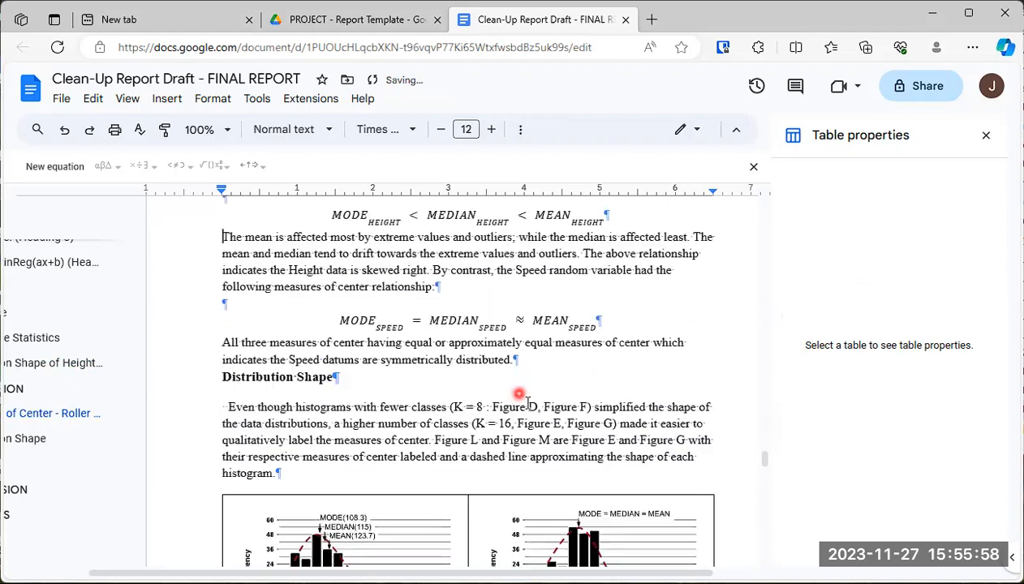
scroll(517, 307, down, 4)
scroll(398, 326, up, 2)
scroll(457, 334, down, 6)
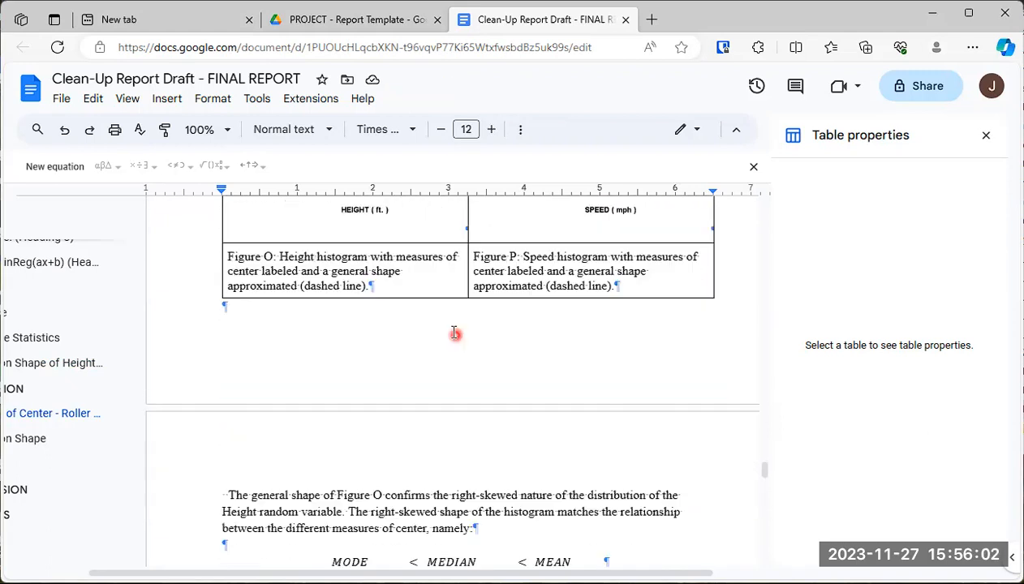
Insert a page break directly before the Box Plots heading so its text and figure table start on a new page.
scroll(452, 336, down, 5)
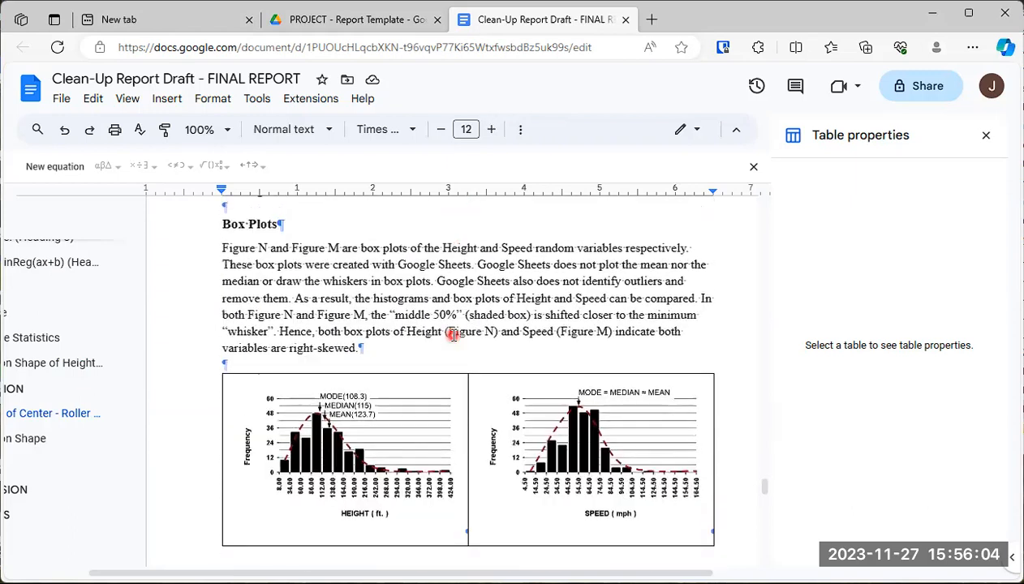
scroll(327, 379, down, 2)
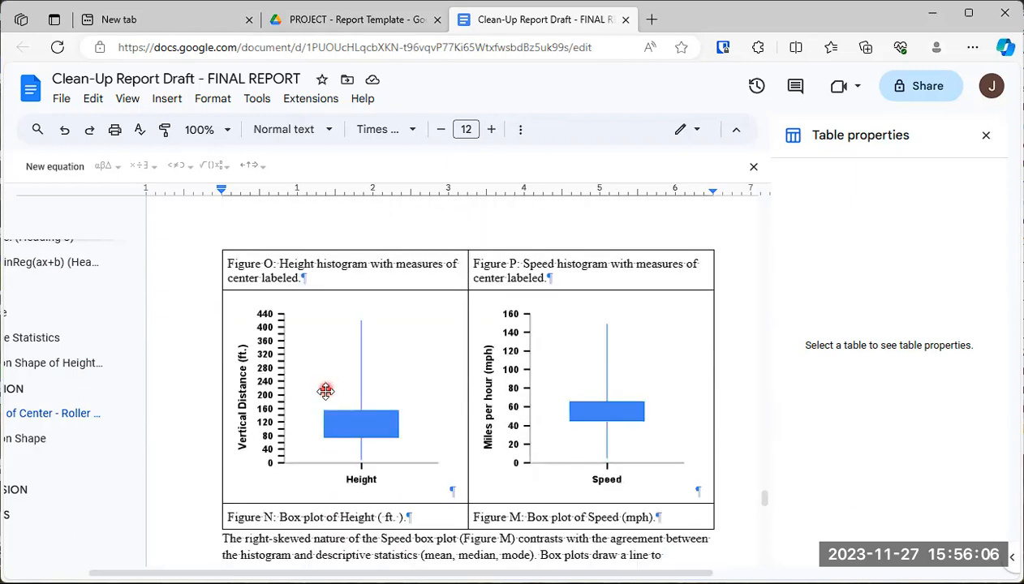
scroll(327, 420, up, 4)
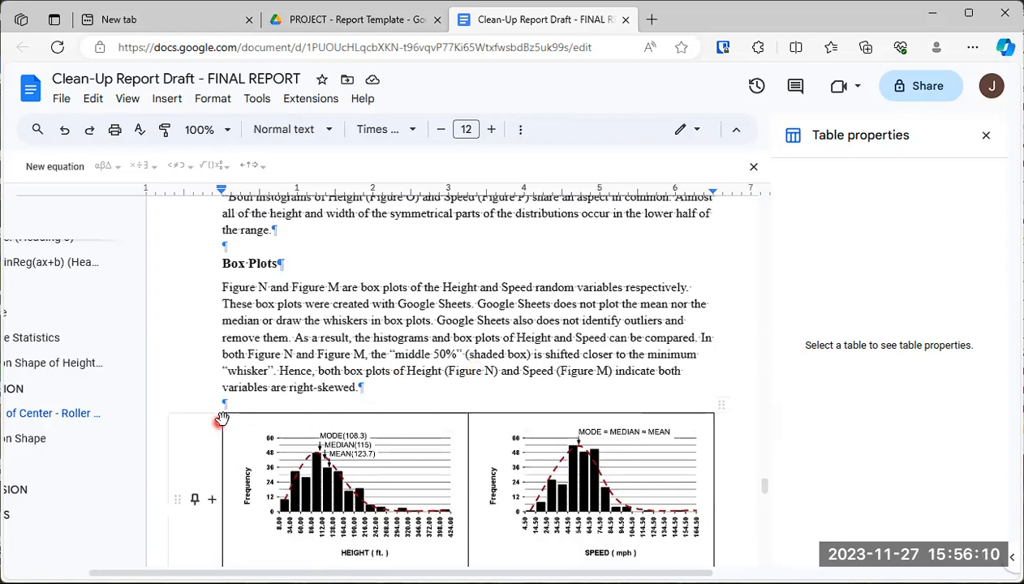
scroll(425, 324, up, 5)
scroll(425, 362, down, 5)
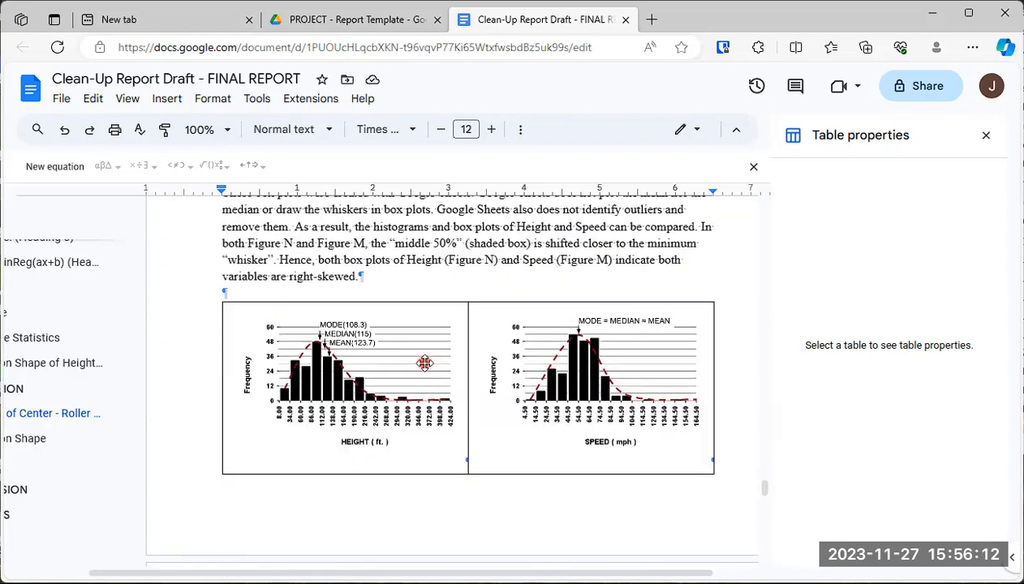
scroll(426, 363, down, 3)
scroll(425, 366, up, 6)
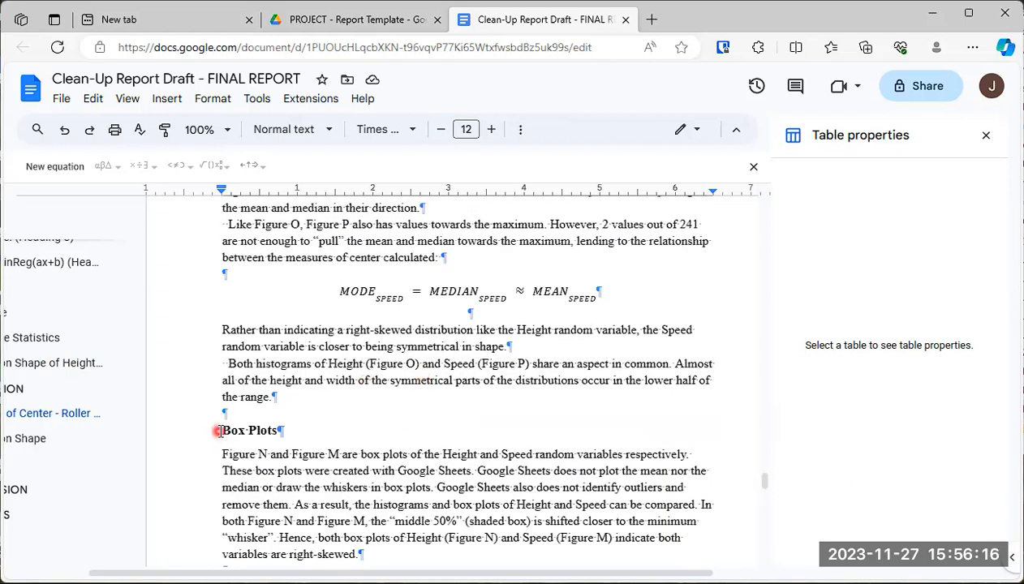
click(168, 100)
mouse_move(217, 555)
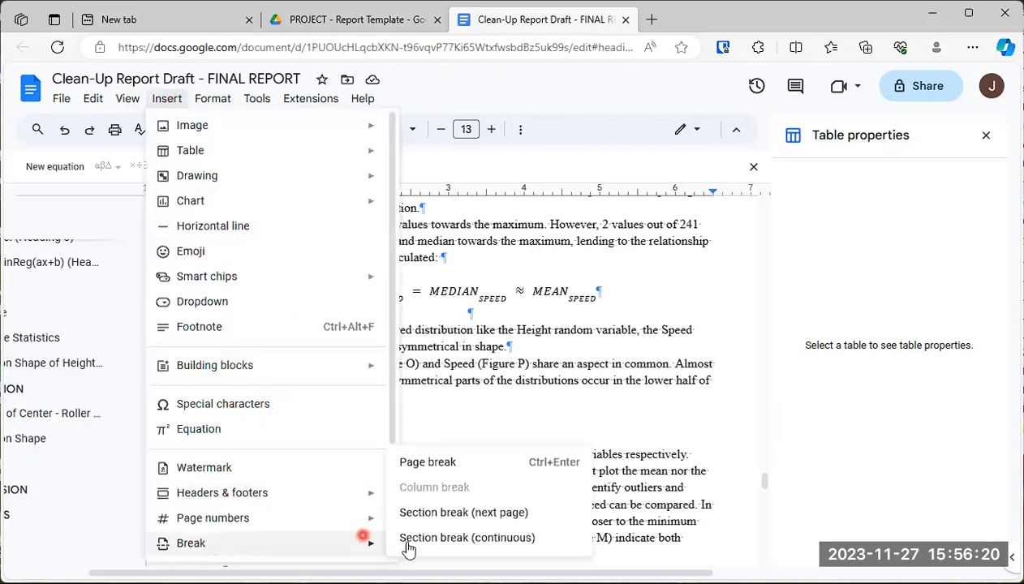
click(430, 462)
Delete the empty line between the Box Plots paragraph and the table of histograms and box plots.
scroll(505, 382, down, 3)
scroll(506, 376, down, 10)
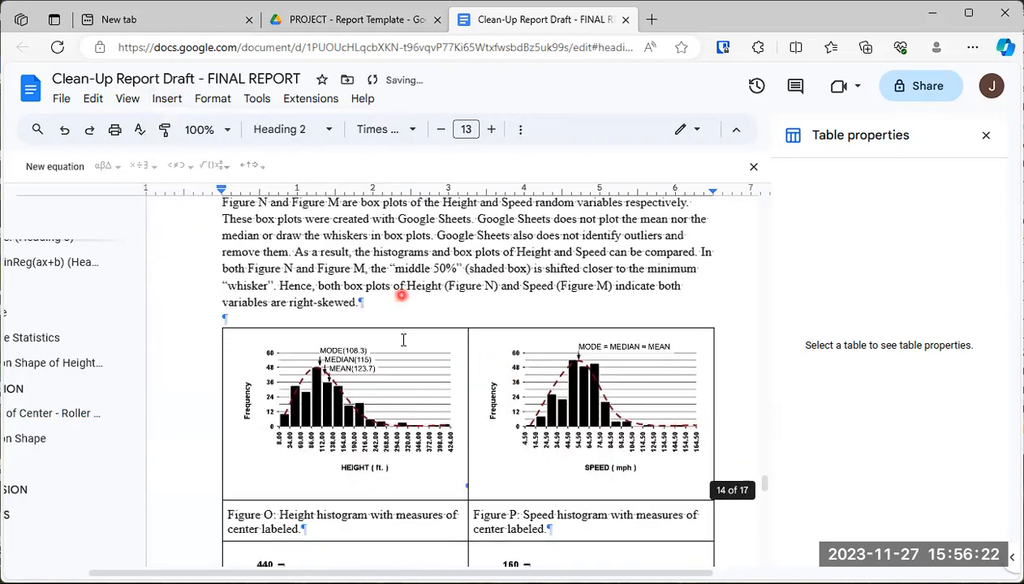
scroll(379, 412, down, 1)
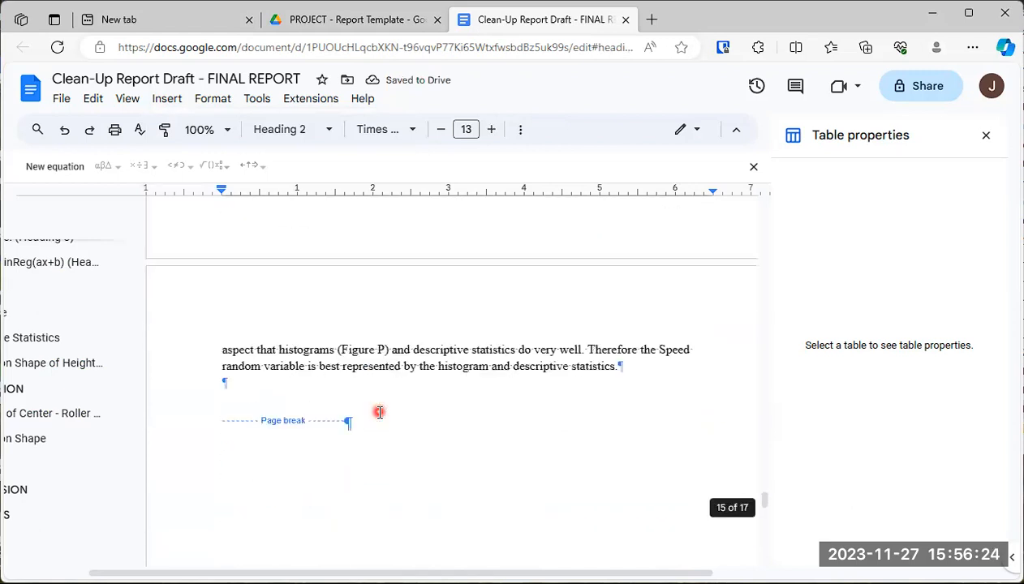
scroll(379, 411, up, 2)
scroll(390, 439, up, 6)
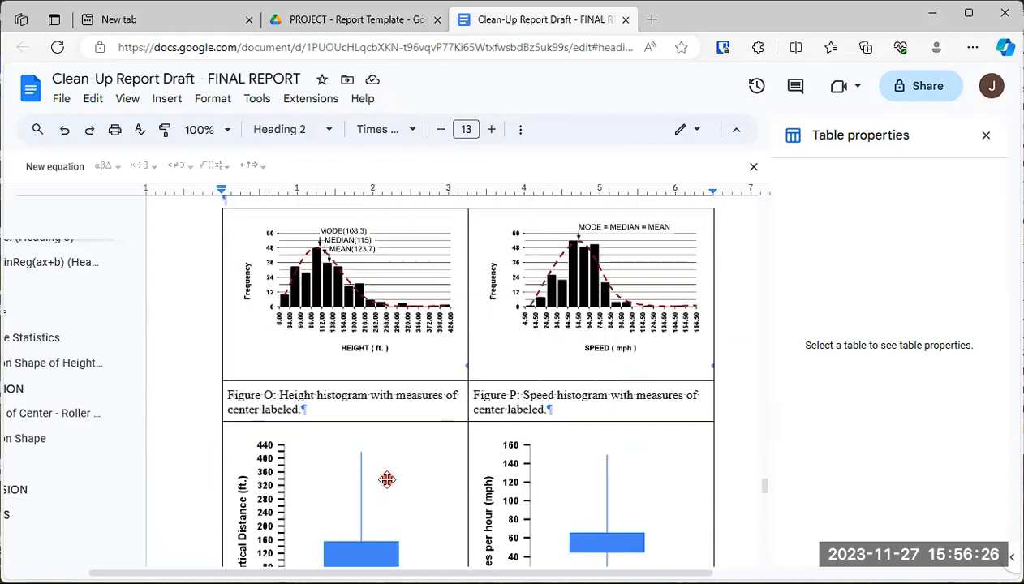
scroll(386, 481, up, 2)
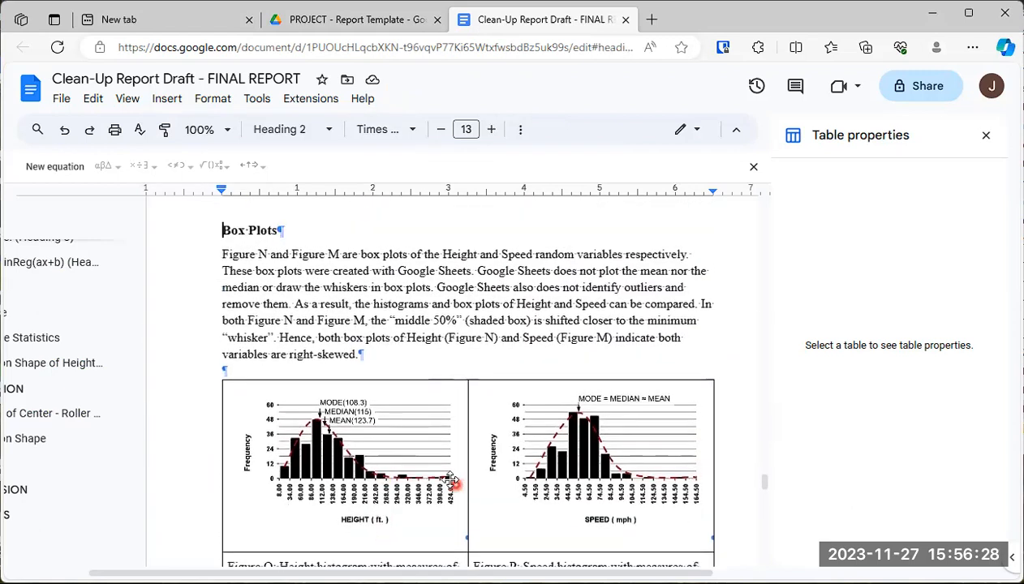
scroll(451, 482, down, 7)
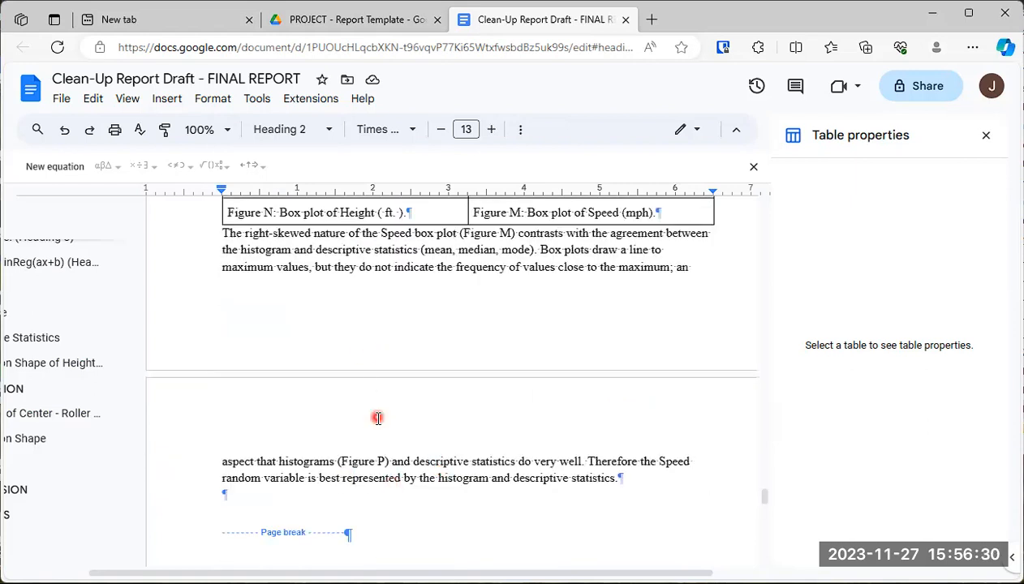
scroll(379, 421, up, 7)
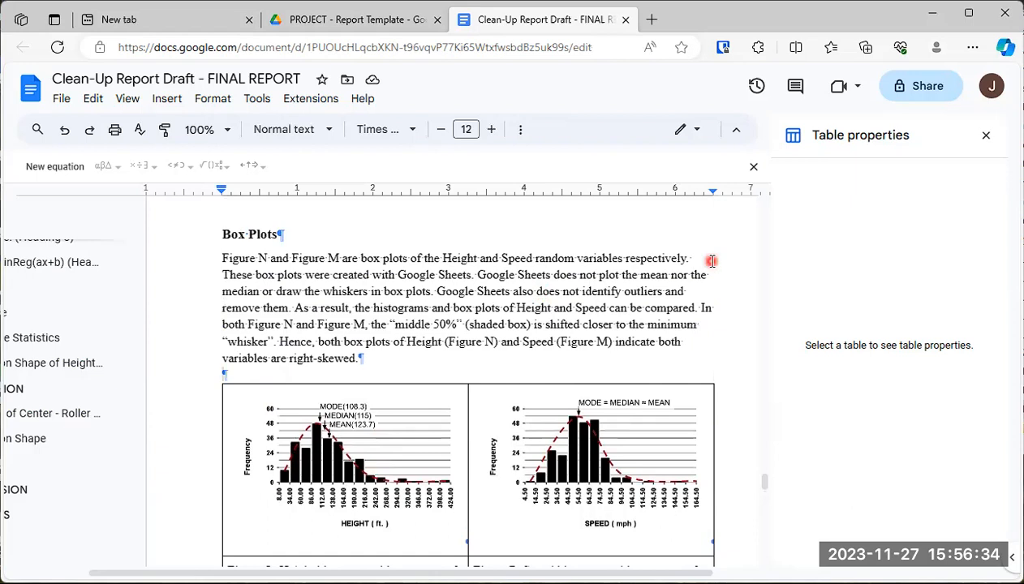
key(BackSpace)
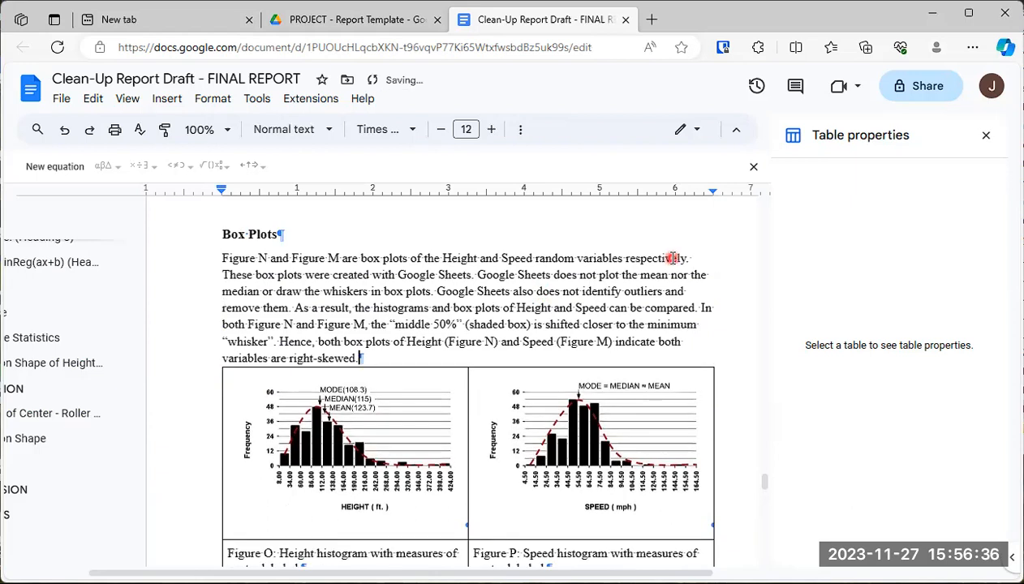
Delete the line breaks between the final Box Plots paragraph and the page break preceding the Conclusion heading.
scroll(331, 366, up, 1)
scroll(532, 372, down, 6)
scroll(532, 377, down, 5)
scroll(584, 341, up, 1)
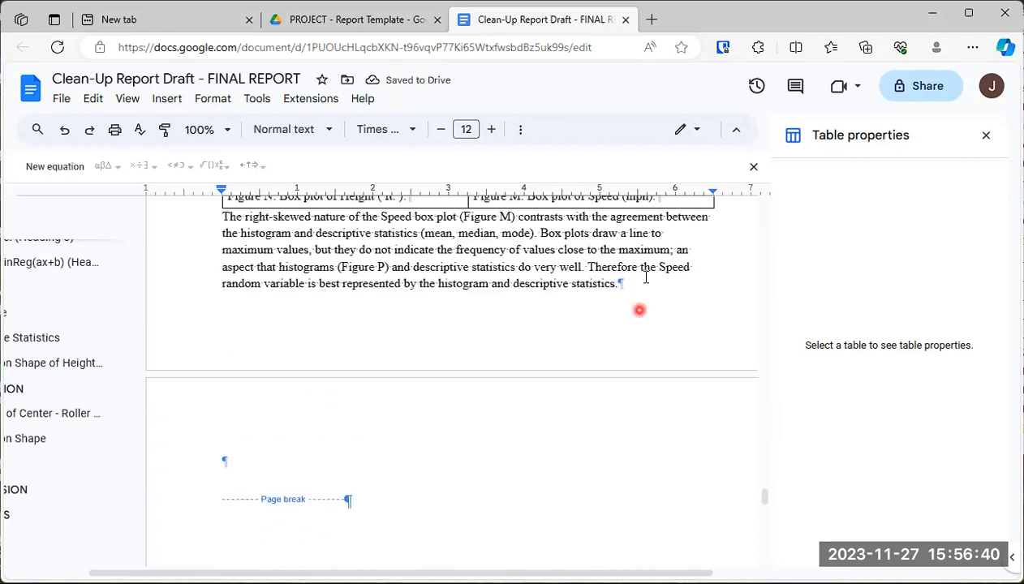
key(Delete)
key(Delete)
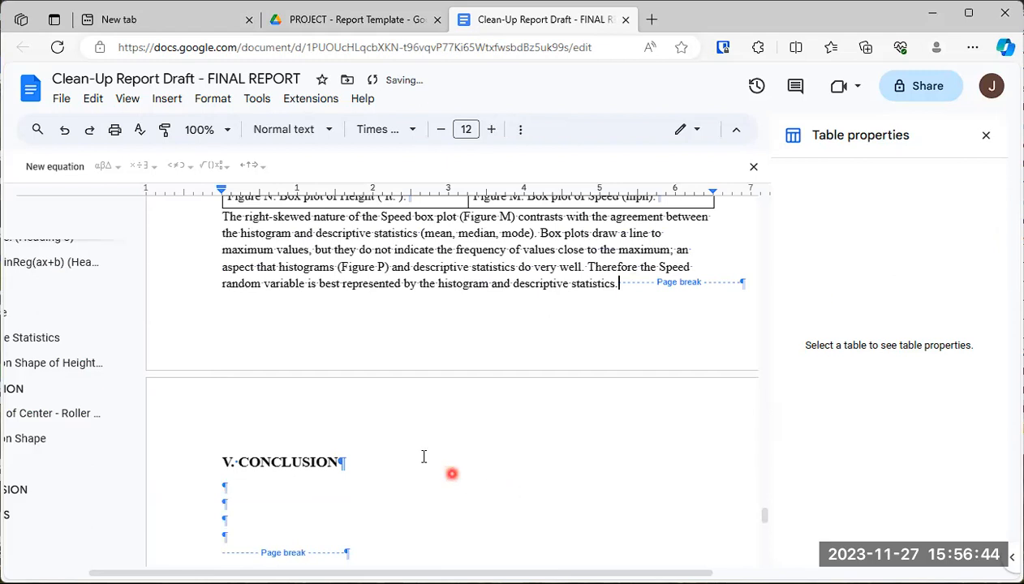
Check the page layout from the Conclusion to the end of the report, then back through the Box Plots, Distribution Shape and Measures of Center pages.
scroll(353, 466, down, 2)
scroll(371, 471, up, 4)
scroll(379, 478, down, 7)
scroll(380, 474, down, 10)
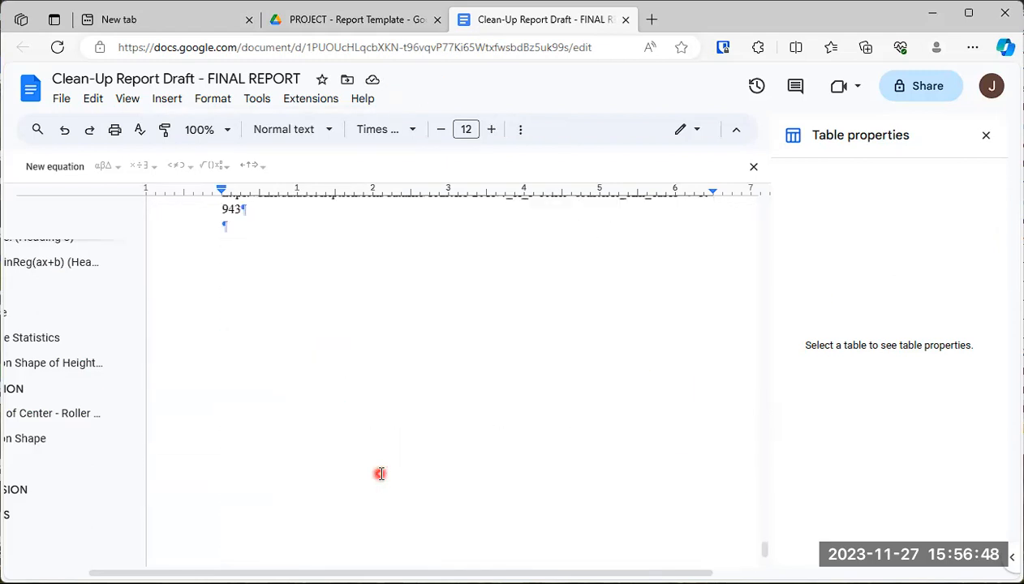
scroll(381, 472, up, 10)
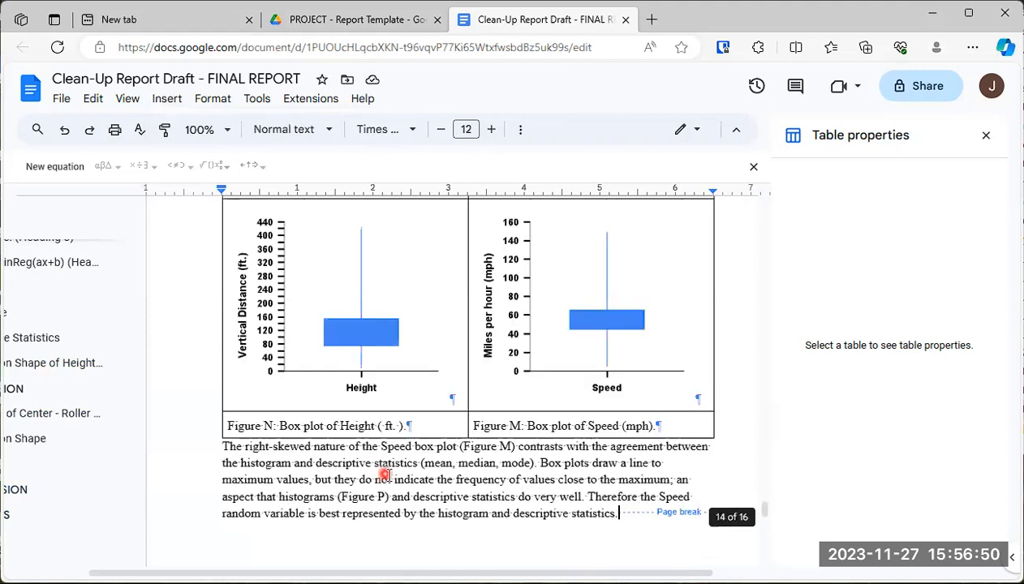
scroll(408, 450, up, 5)
scroll(410, 446, down, 3)
scroll(410, 451, up, 3)
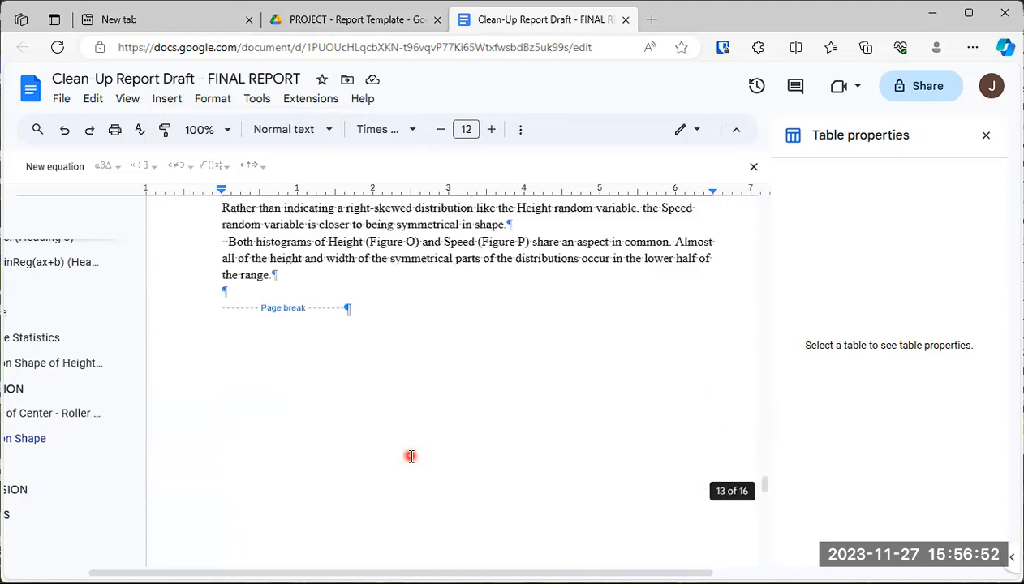
scroll(321, 477, up, 3)
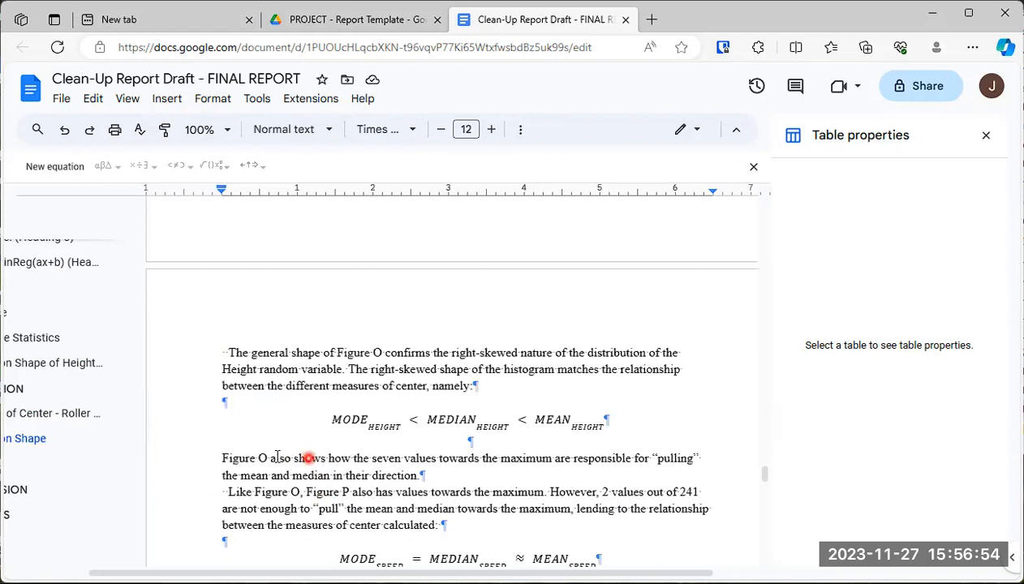
scroll(294, 398, up, 4)
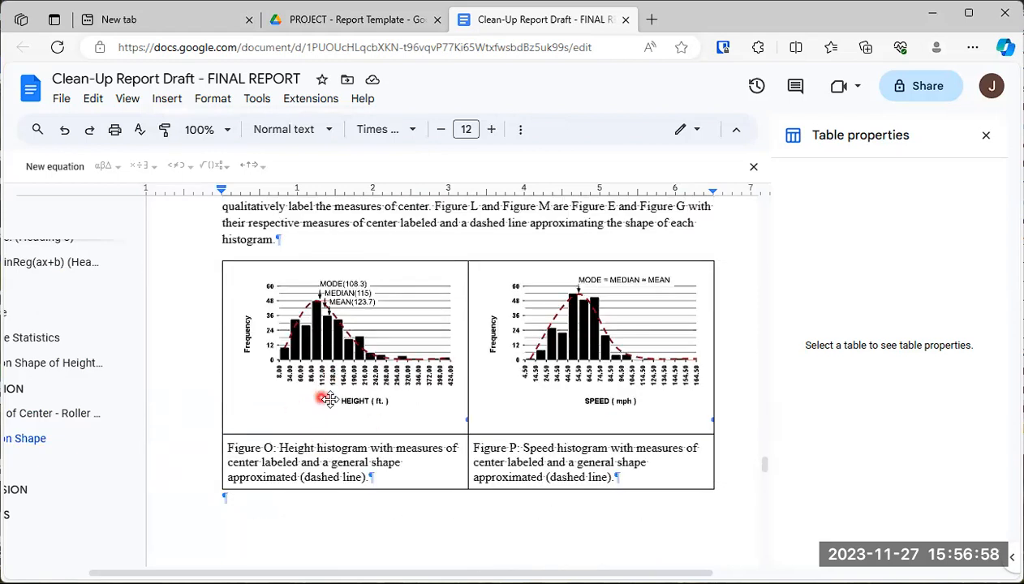
scroll(335, 325, up, 7)
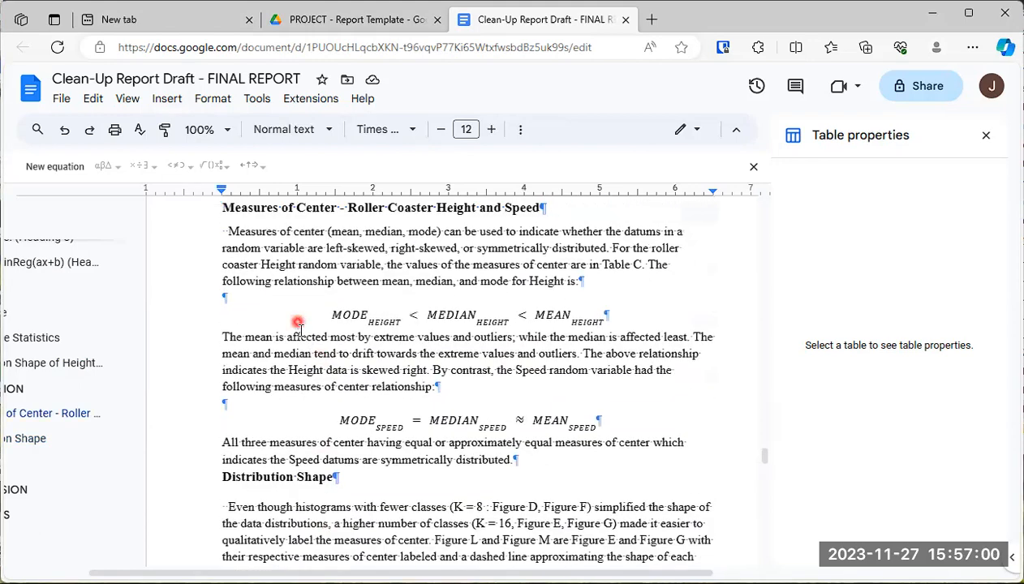
Review the page layout of the Results and definitions pages, working back to the report's title page.
scroll(329, 371, up, 20)
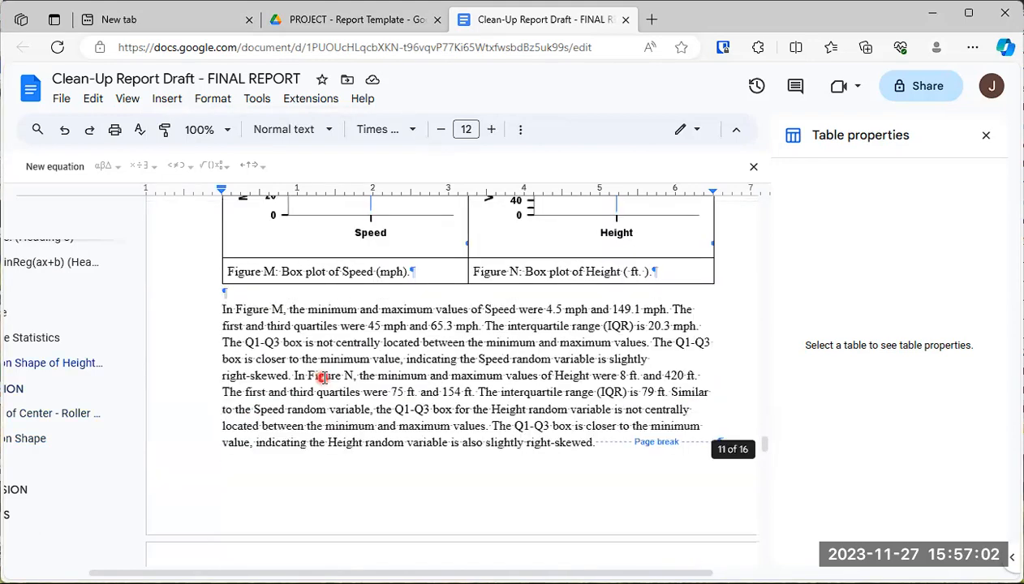
scroll(309, 391, up, 12)
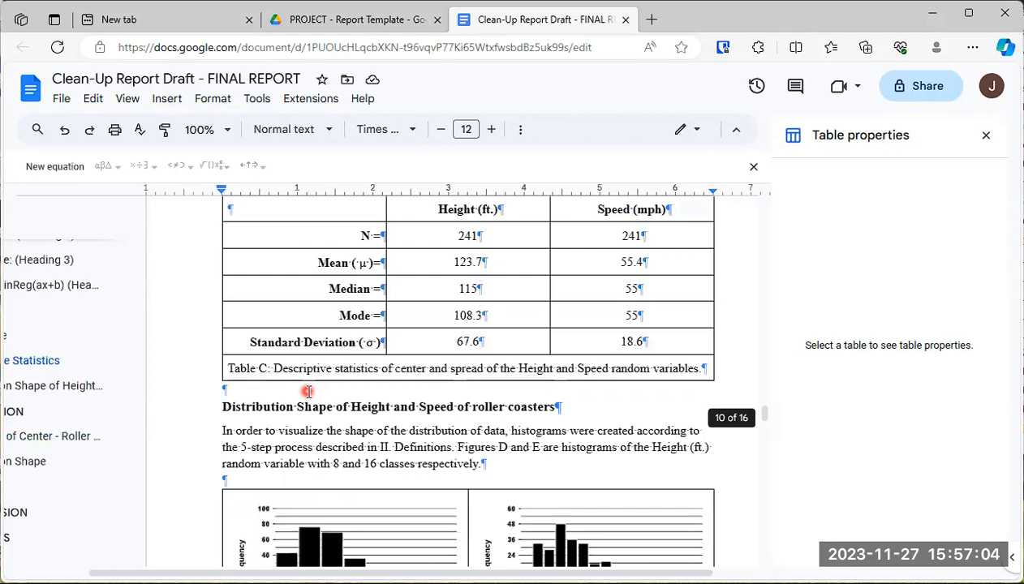
scroll(298, 390, up, 6)
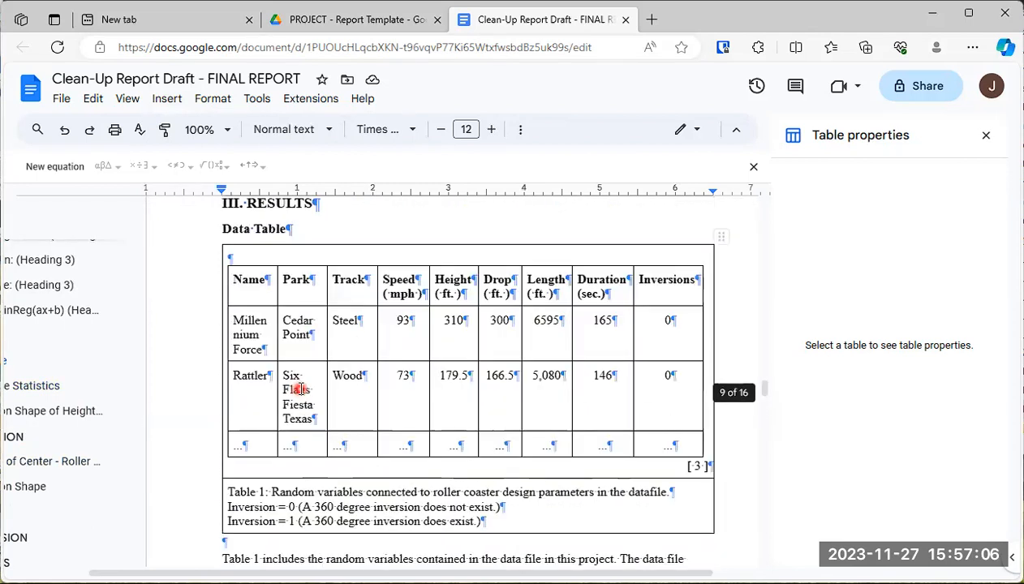
scroll(297, 390, down, 2)
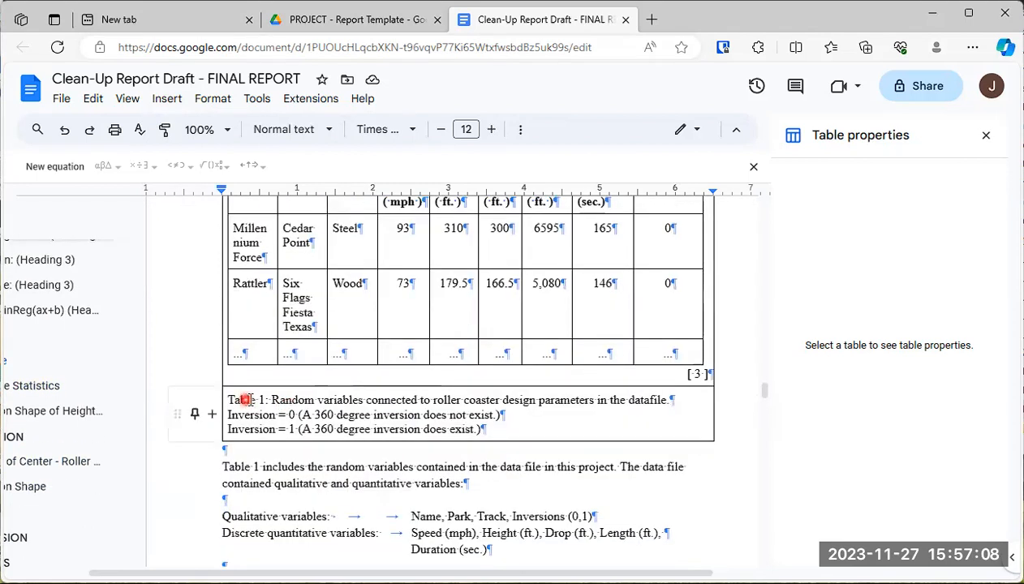
scroll(322, 394, up, 10)
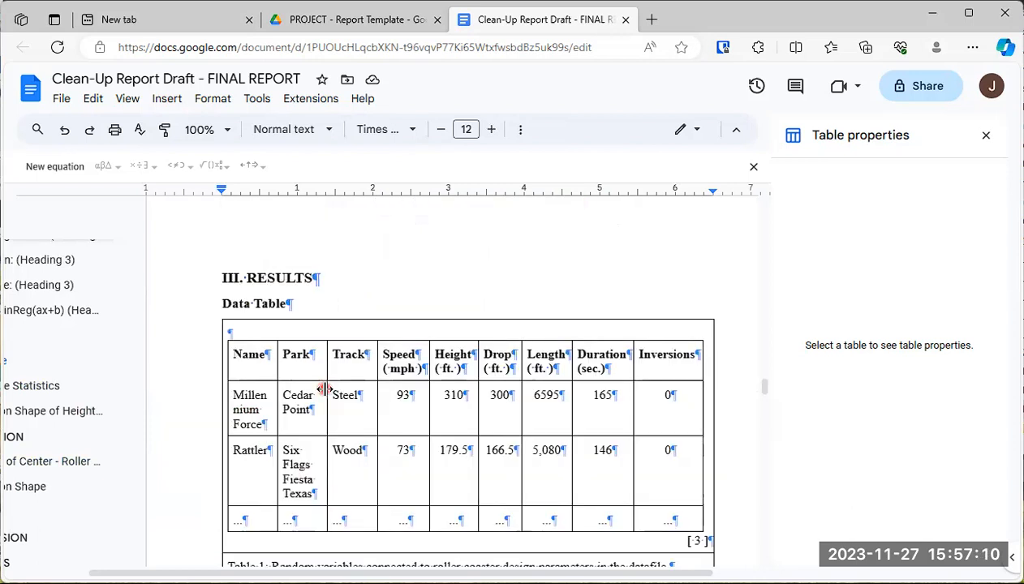
scroll(324, 398, up, 15)
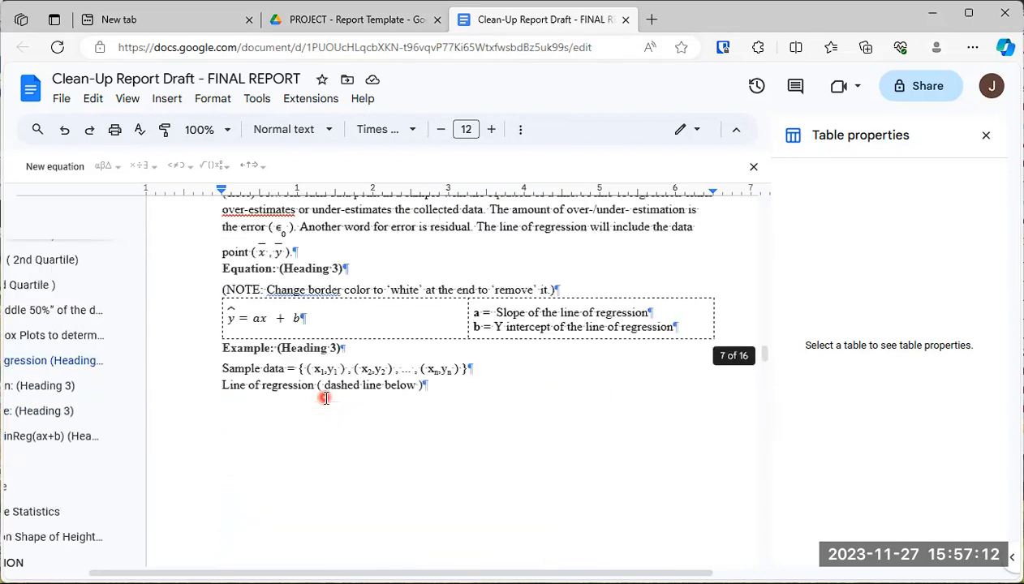
scroll(326, 398, up, 15)
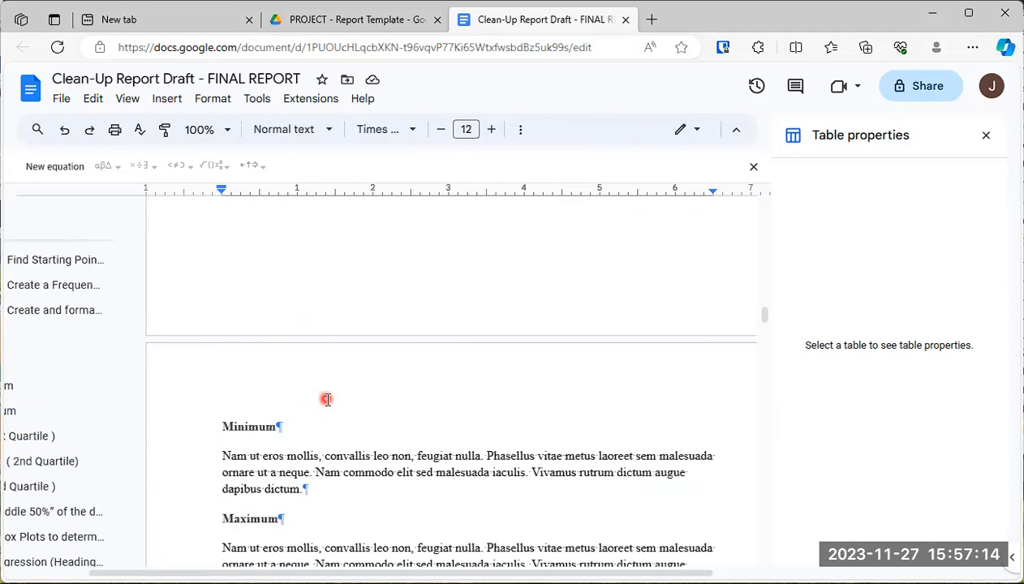
scroll(329, 396, up, 10)
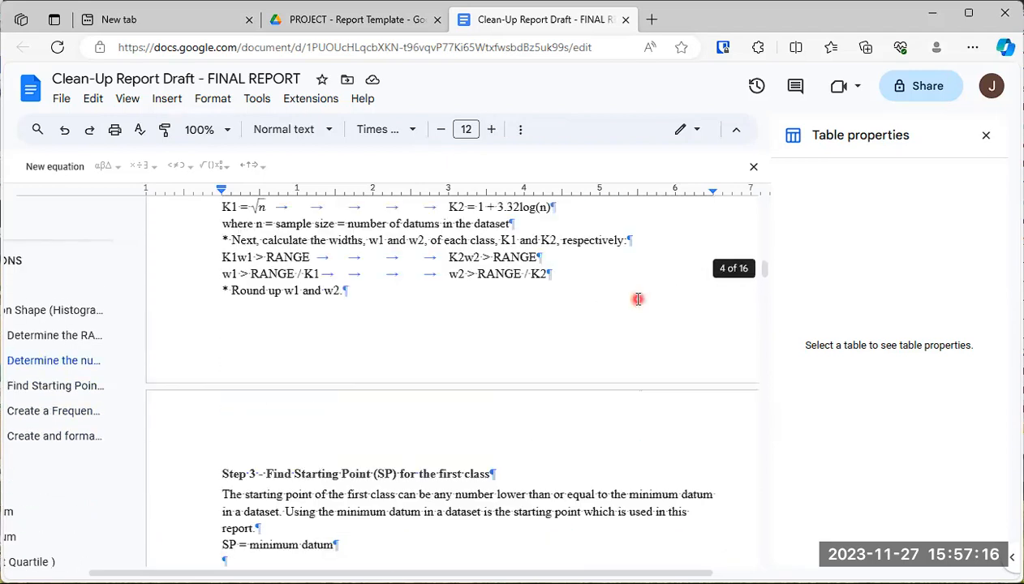
drag(765, 274, 765, 208)
click(601, 319)
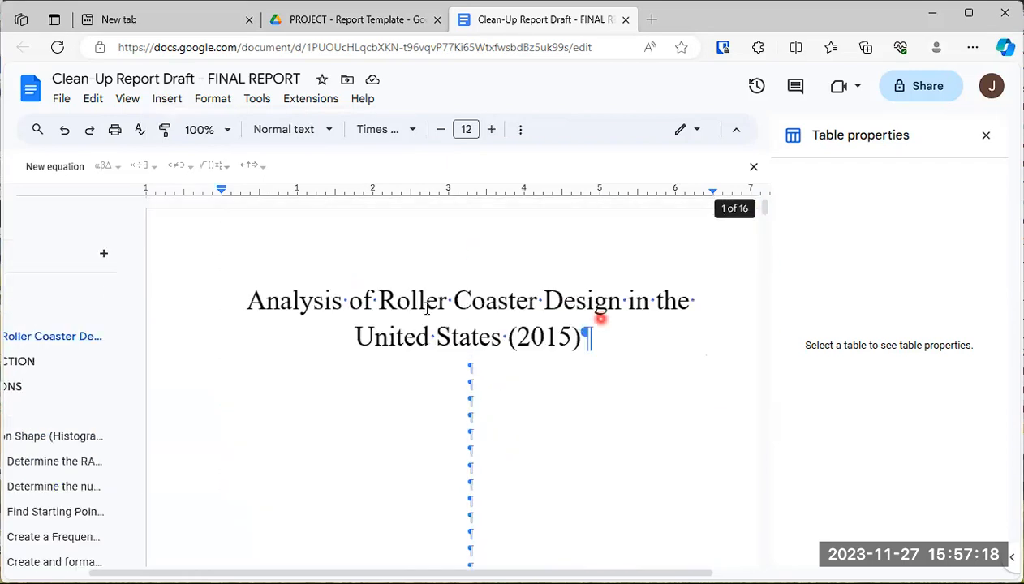